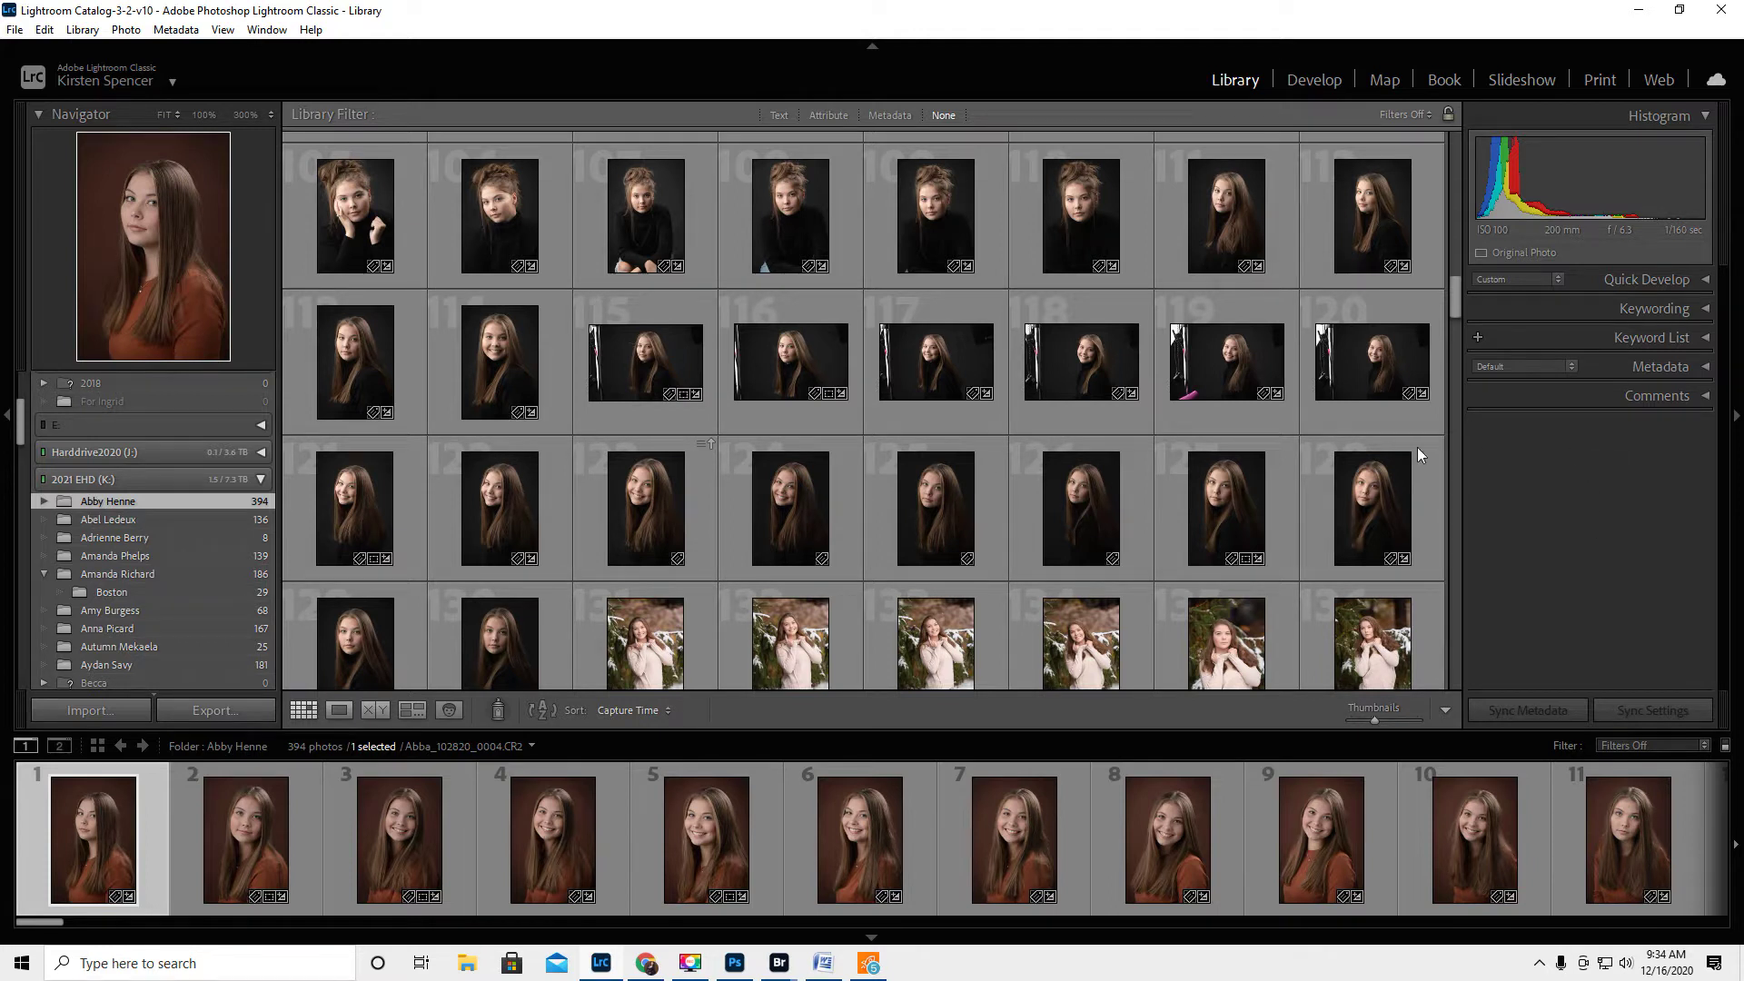
# - Select portrait 127, the dark-background shot, and bring up its export settings
pyautogui.click(1223, 509)
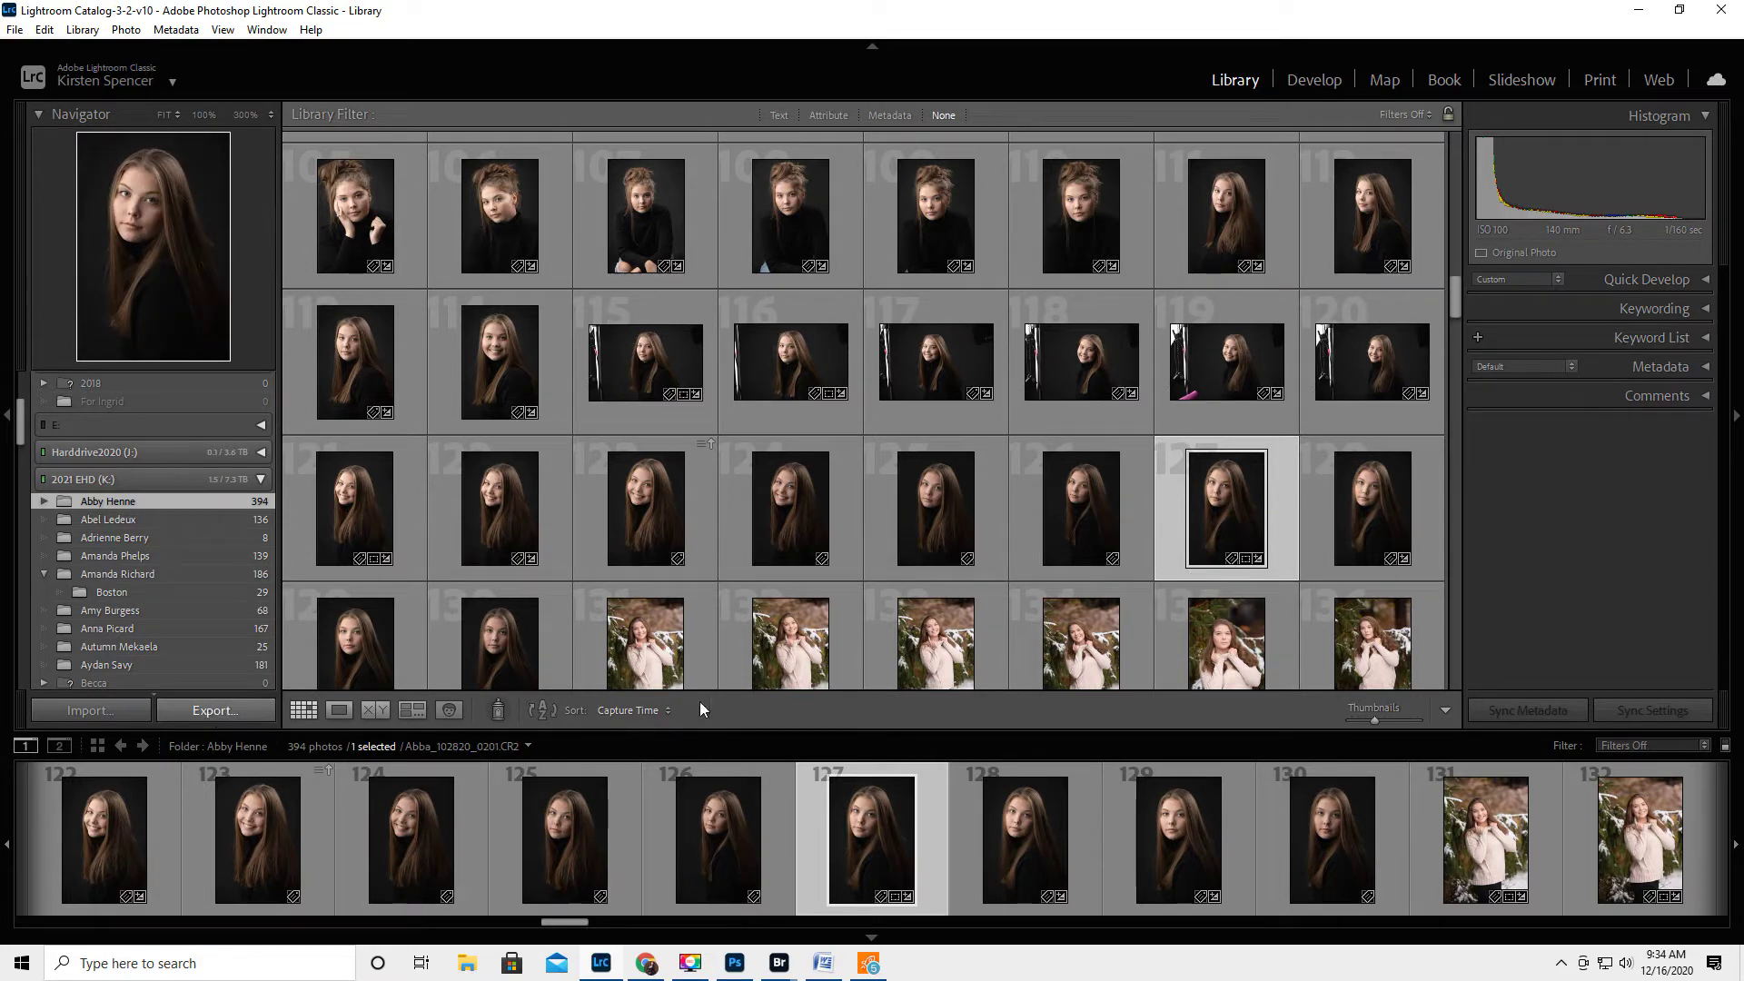
pyautogui.click(236, 717)
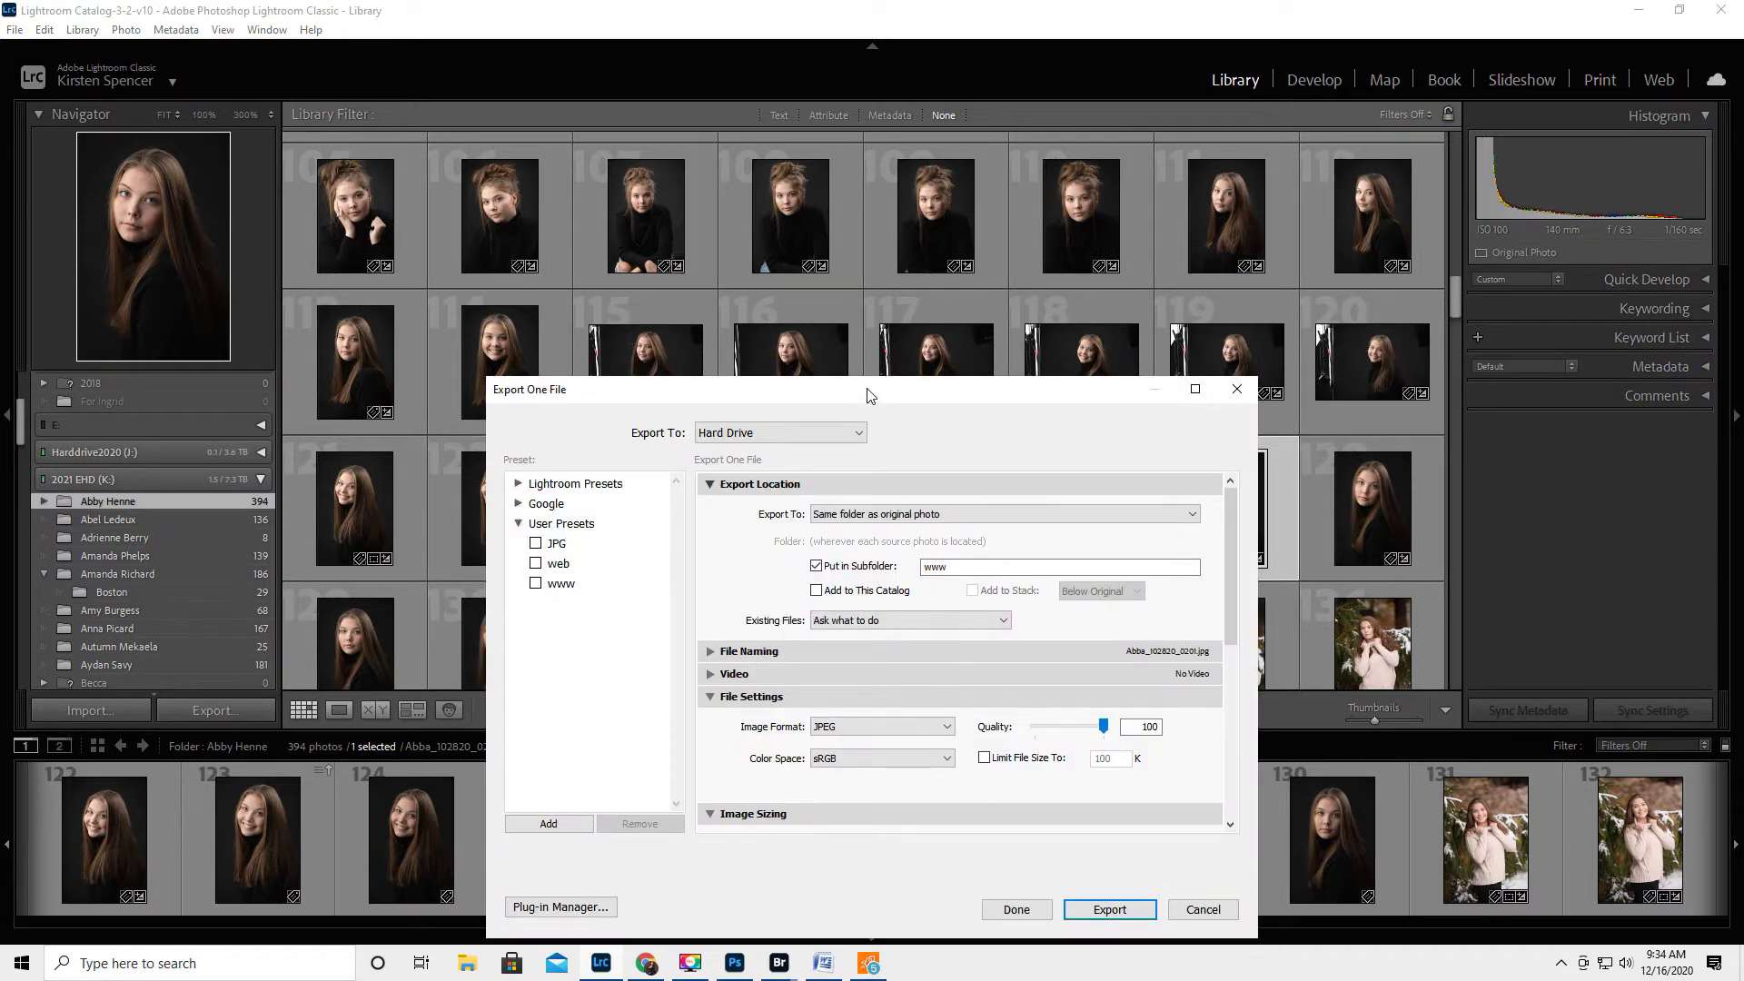
# - Apply the 'web' export preset: 2048 px long edge, 72 ppi, Low screen sharpening
pyautogui.moveTo(868, 391); pyautogui.dragTo(858, 205)
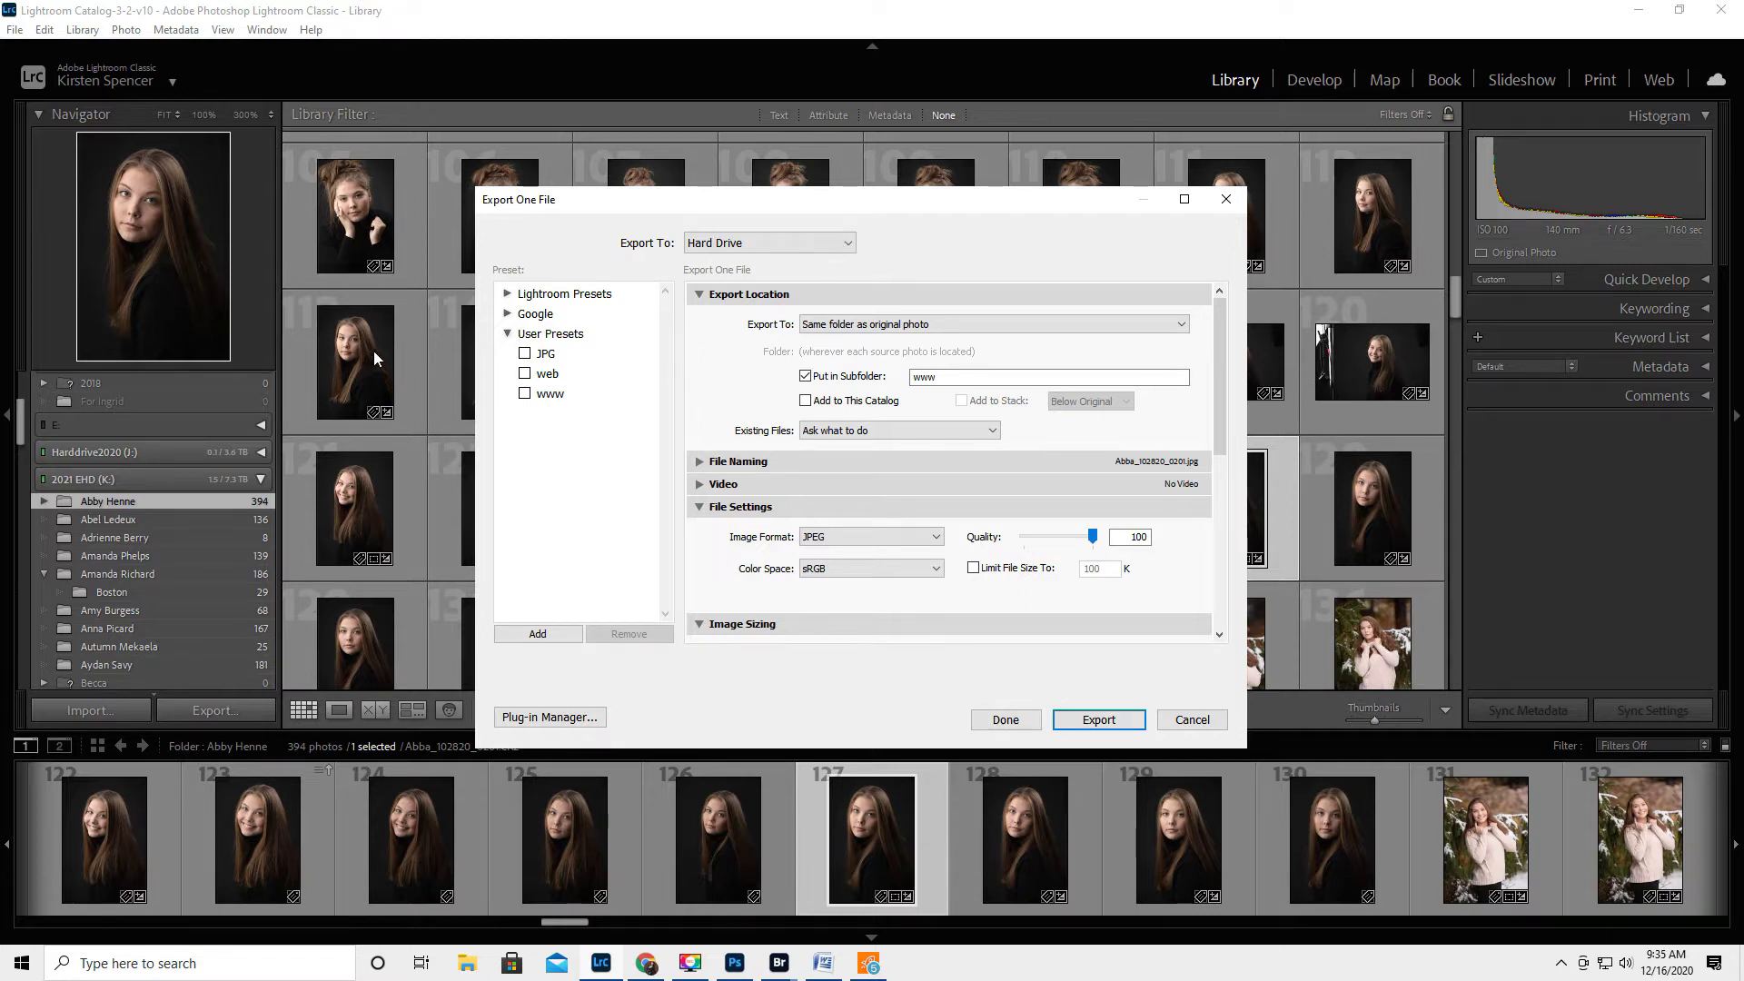
pyautogui.click(550, 377)
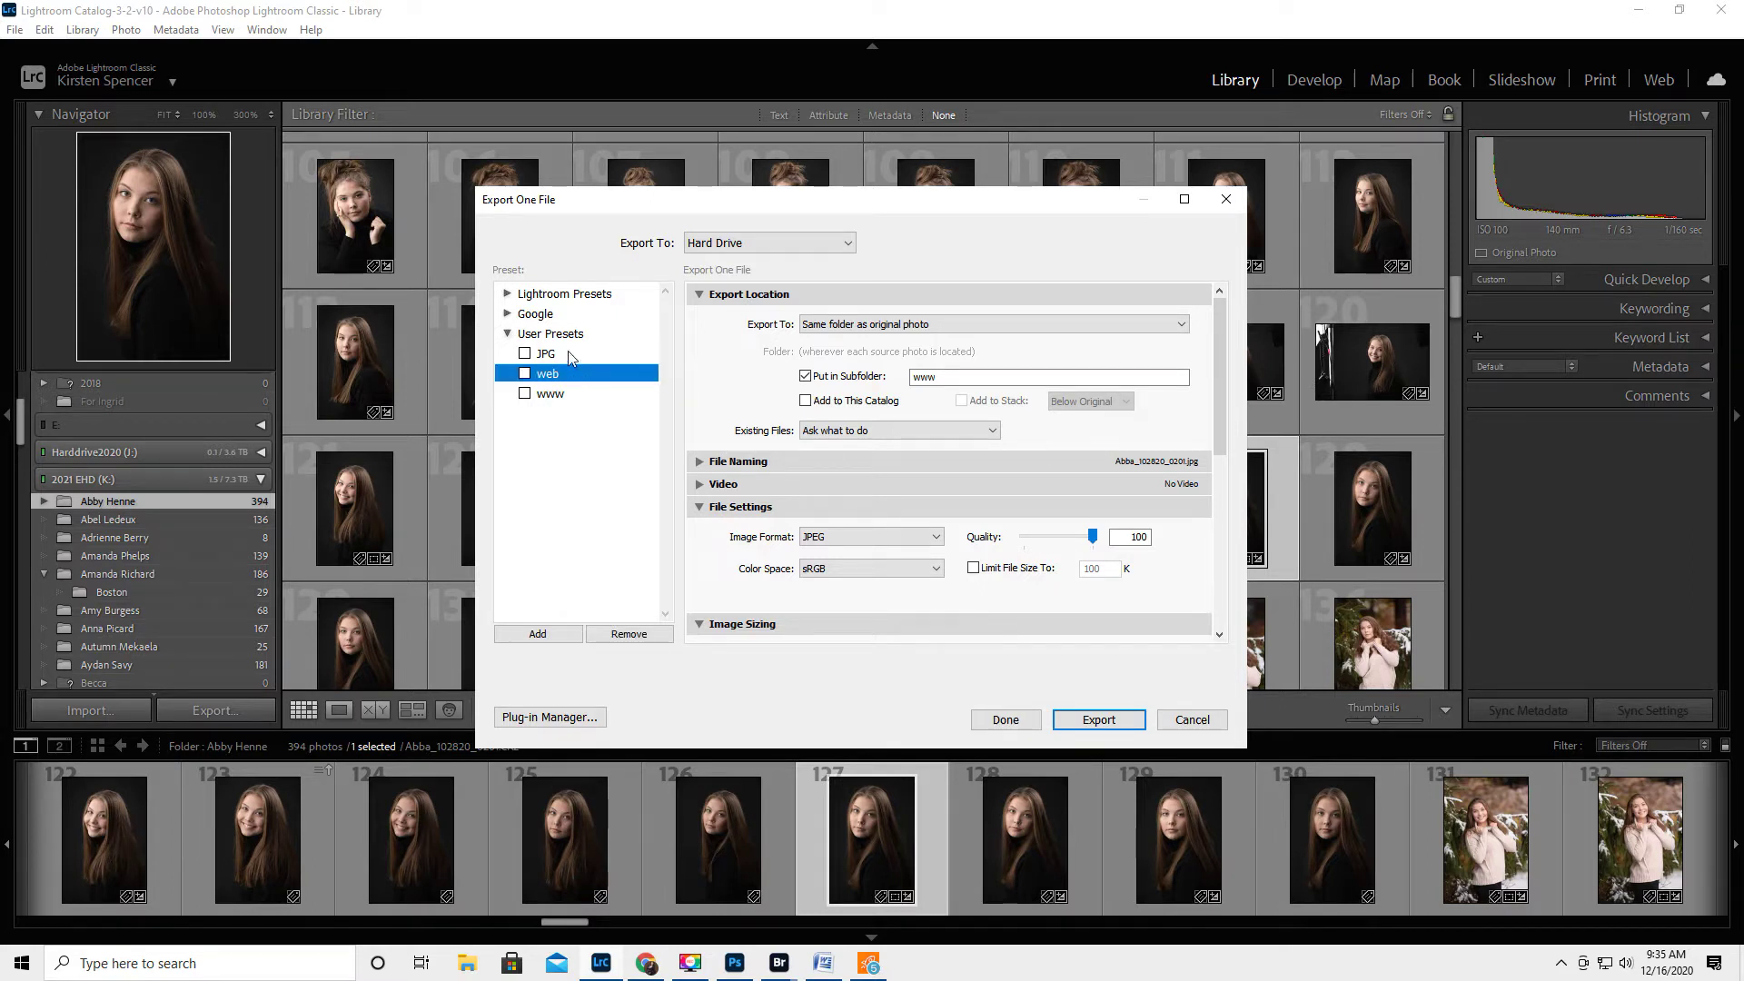
pyautogui.click(574, 356)
pyautogui.click(572, 378)
# - Scroll the export settings down to the Watermarking options and their watermark list
pyautogui.moveTo(1219, 339); pyautogui.dragTo(1217, 394)
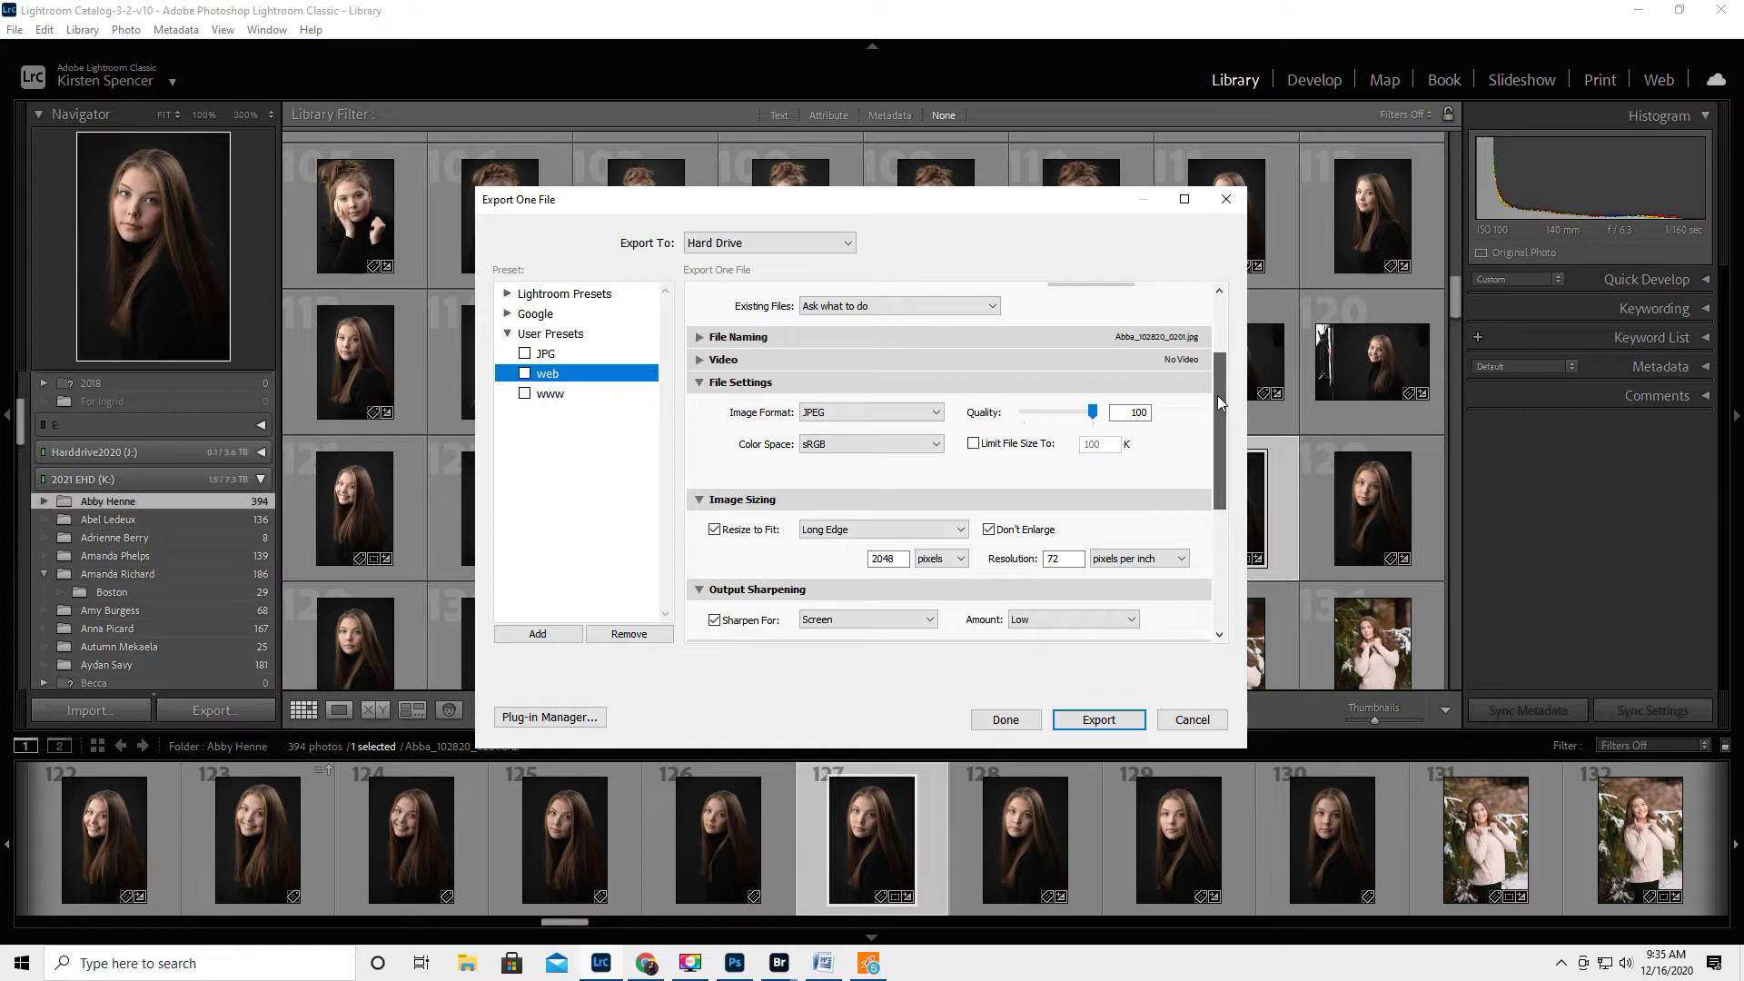
pyautogui.moveTo(1217, 394); pyautogui.dragTo(1222, 422)
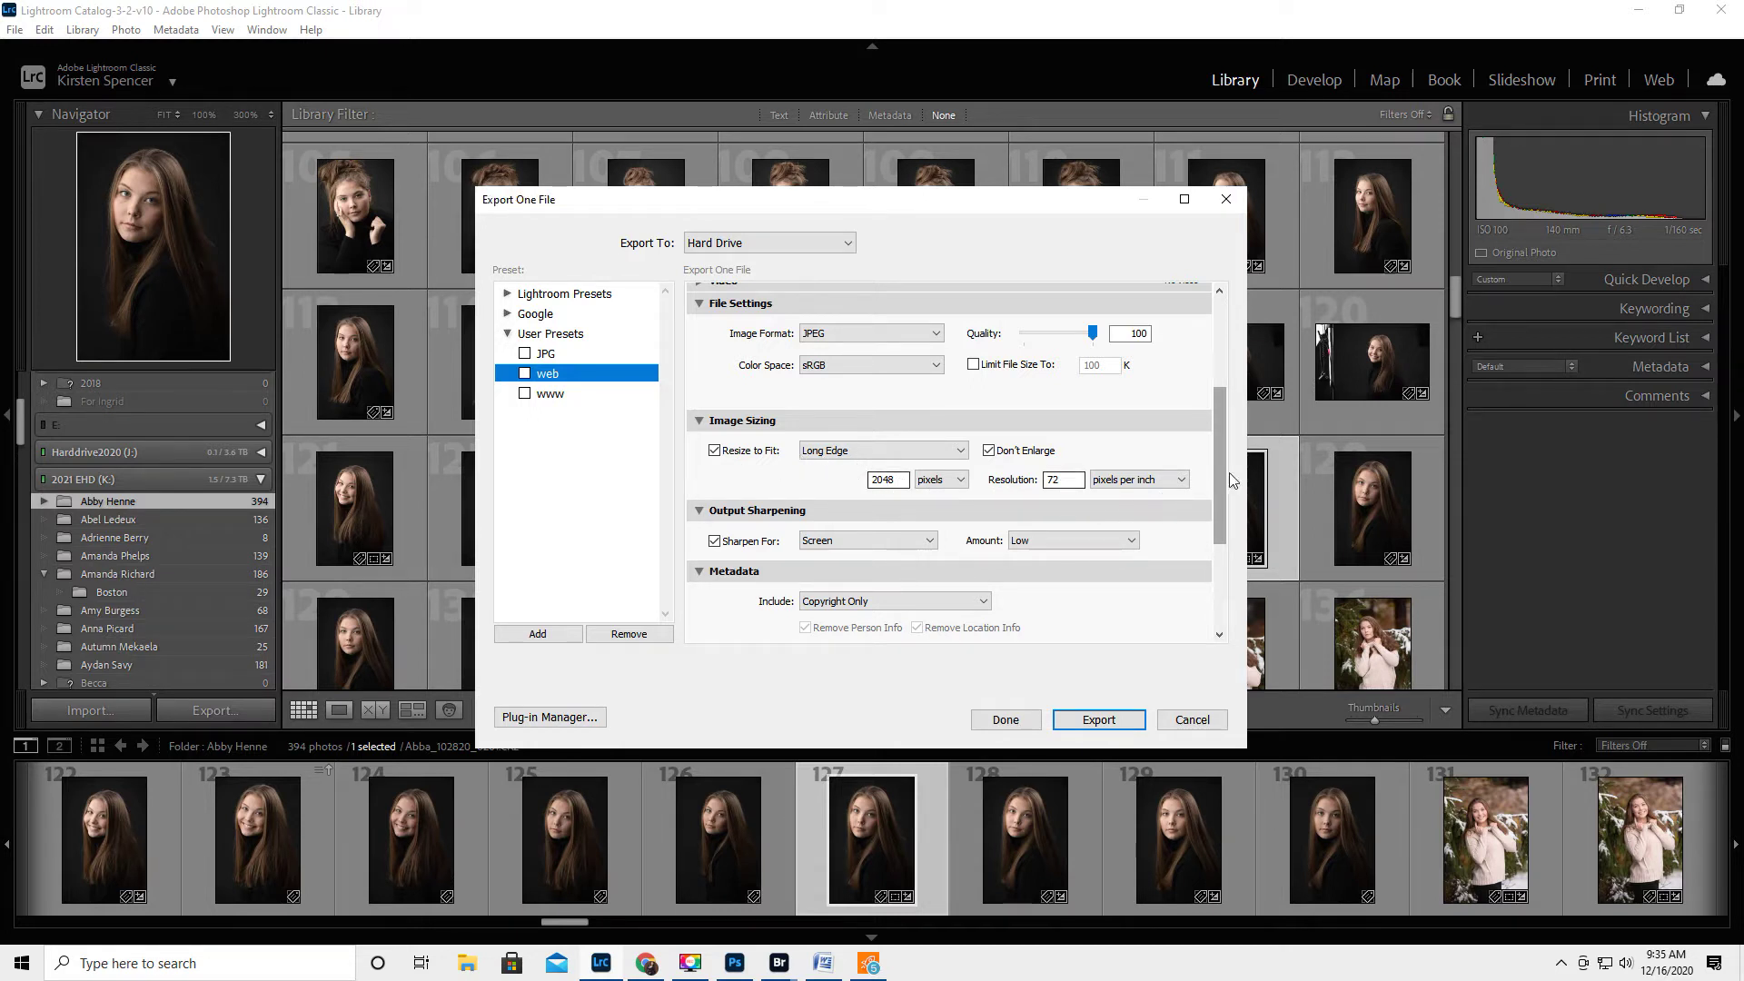
pyautogui.moveTo(1218, 473); pyautogui.dragTo(1214, 575)
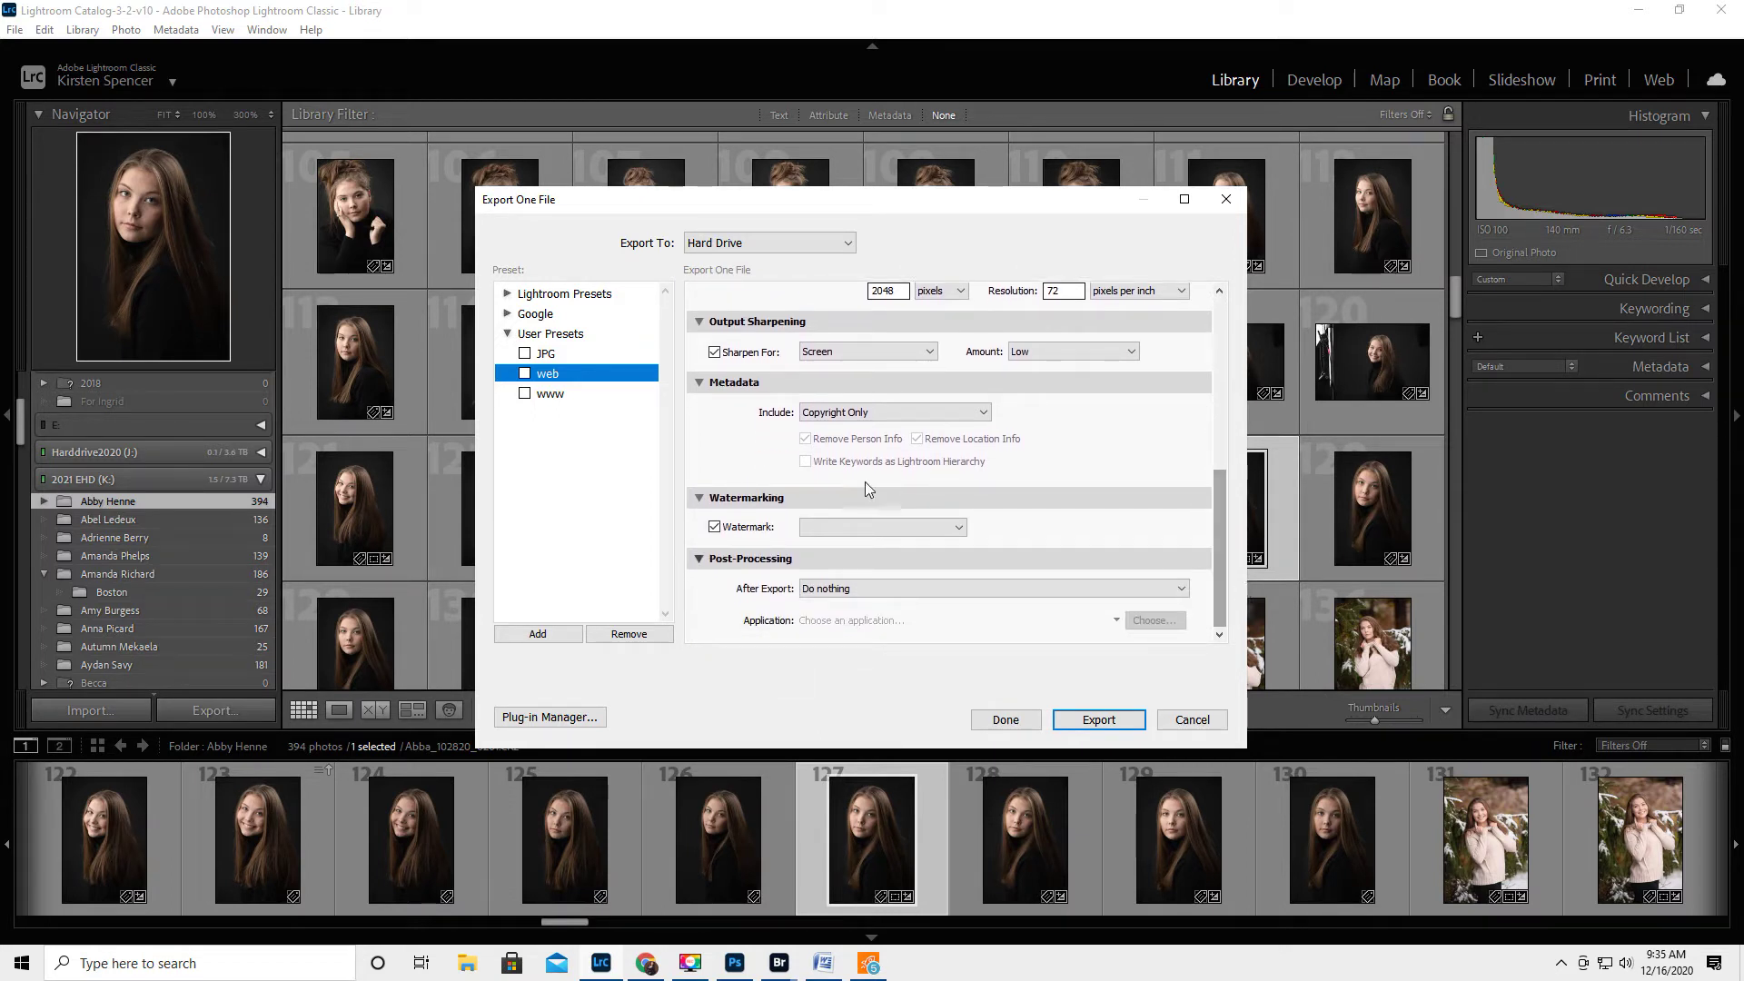
pyautogui.click(820, 525)
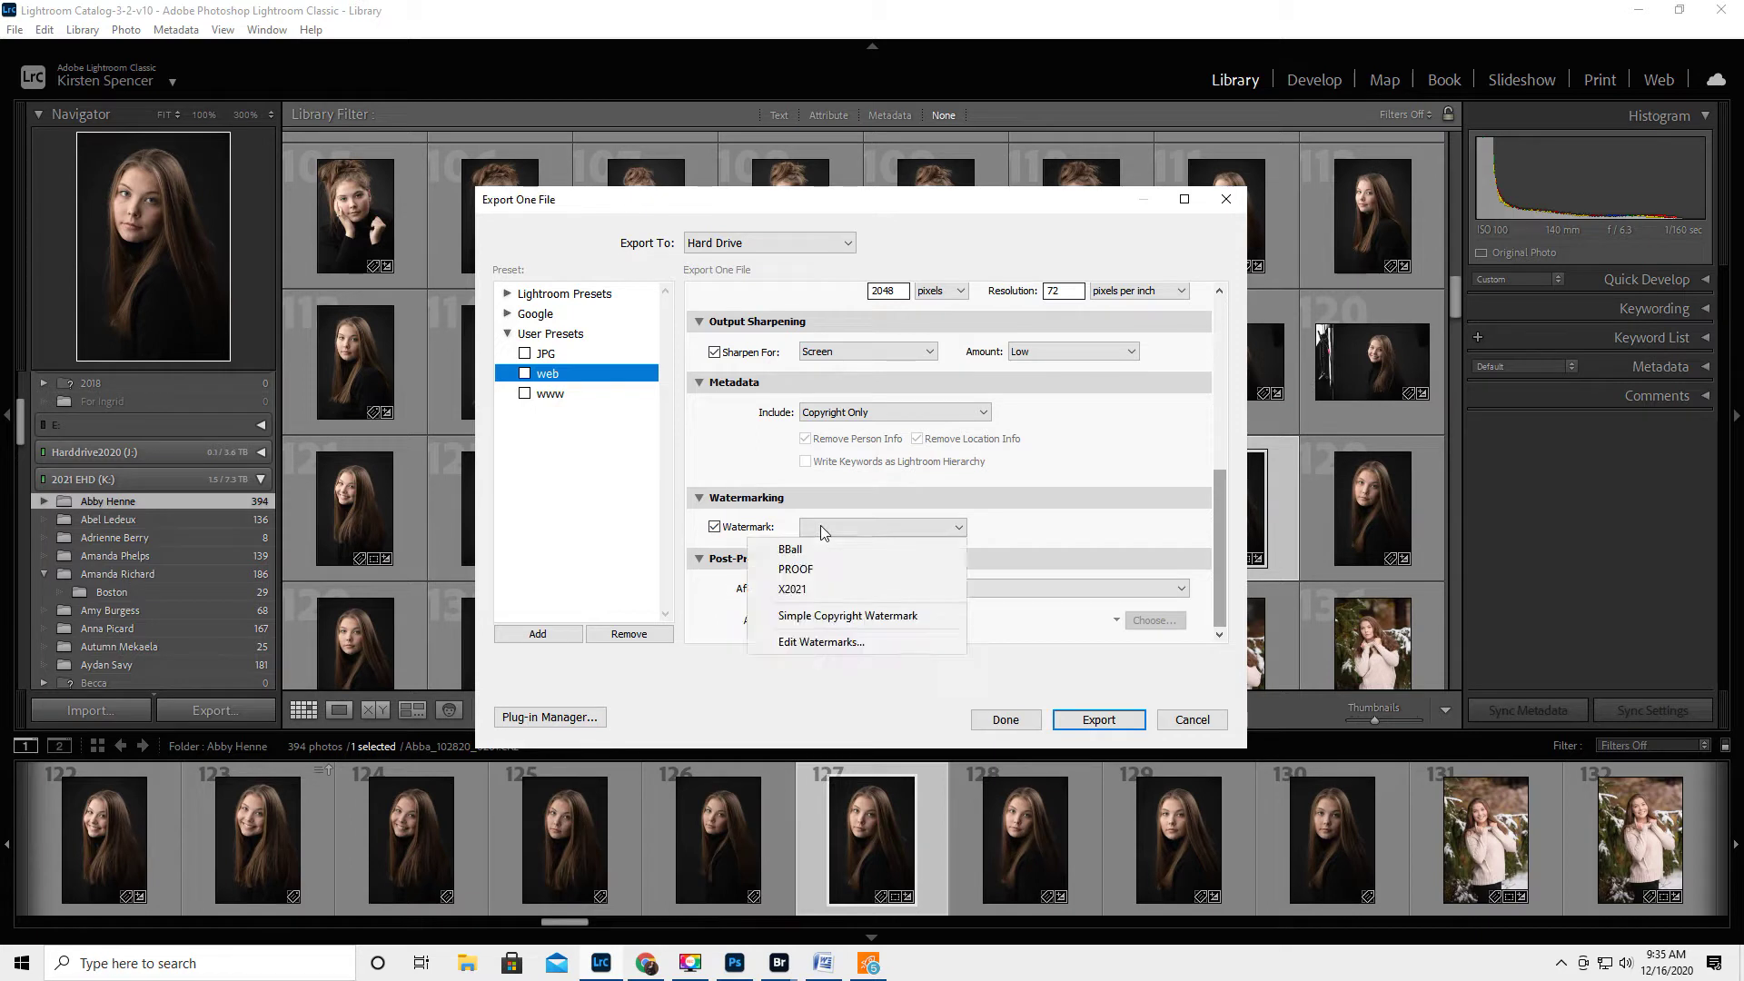
# - Load the X2021 'Thank You' graphic preset in a maximized Watermark Editor and browse for an image
pyautogui.click(829, 643)
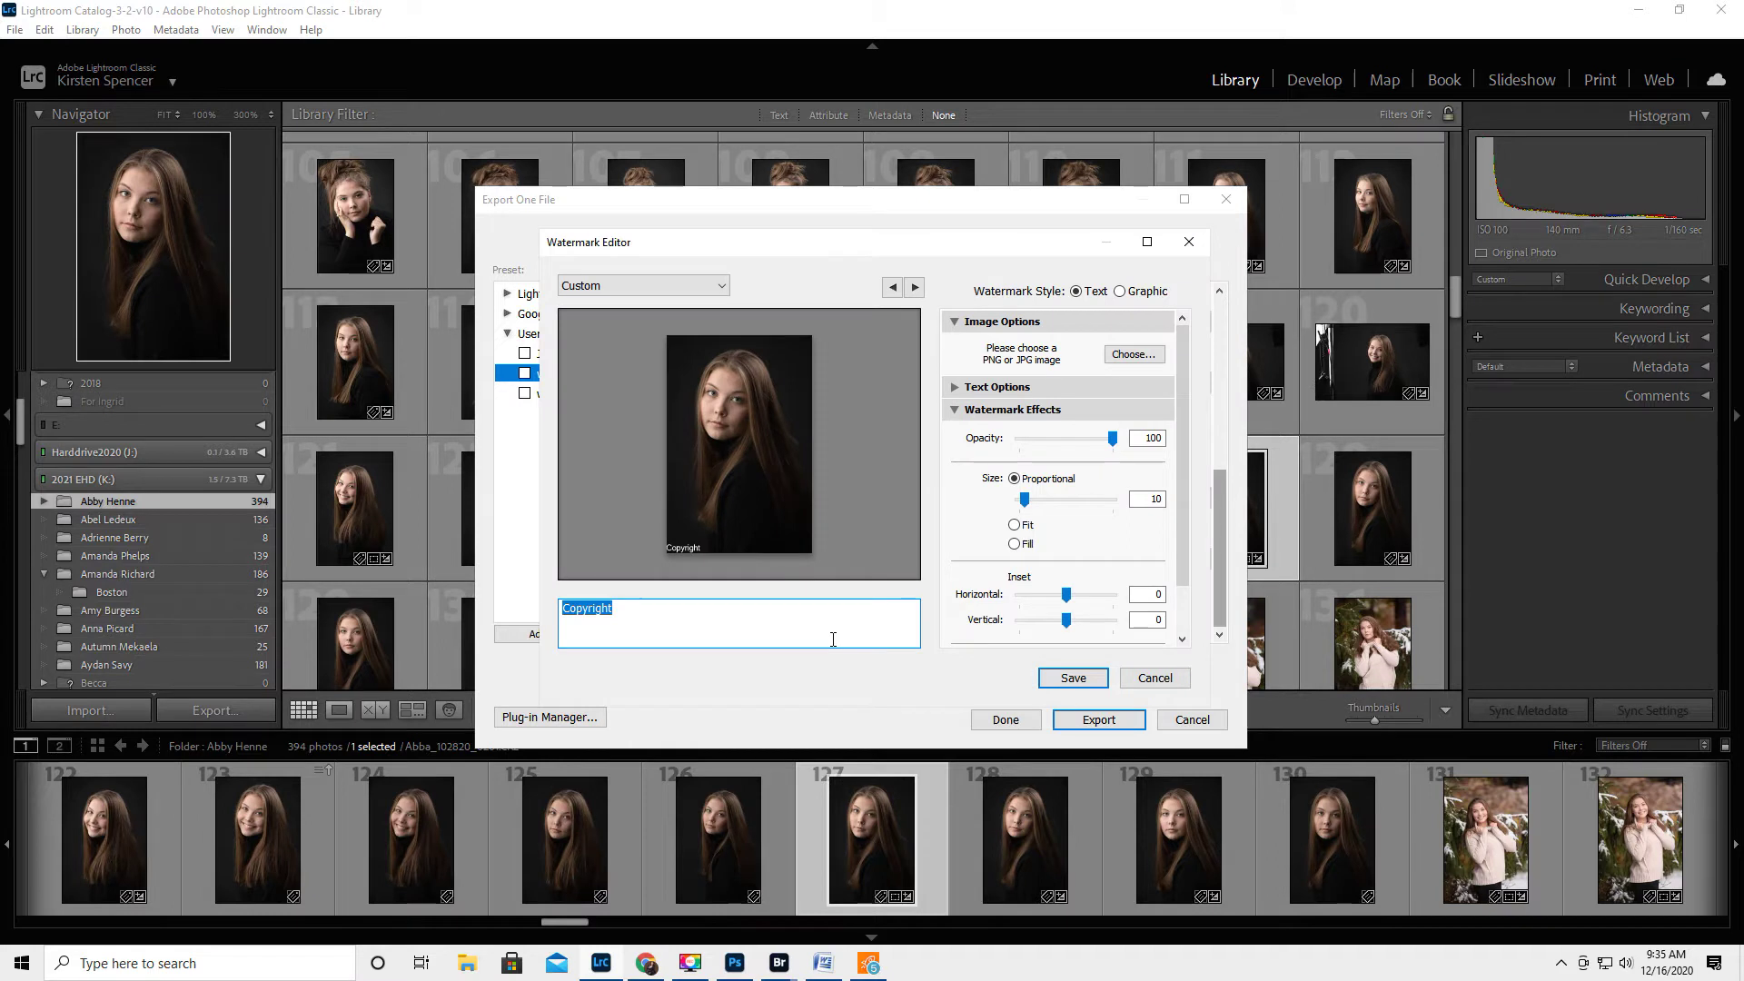
pyautogui.click(623, 287)
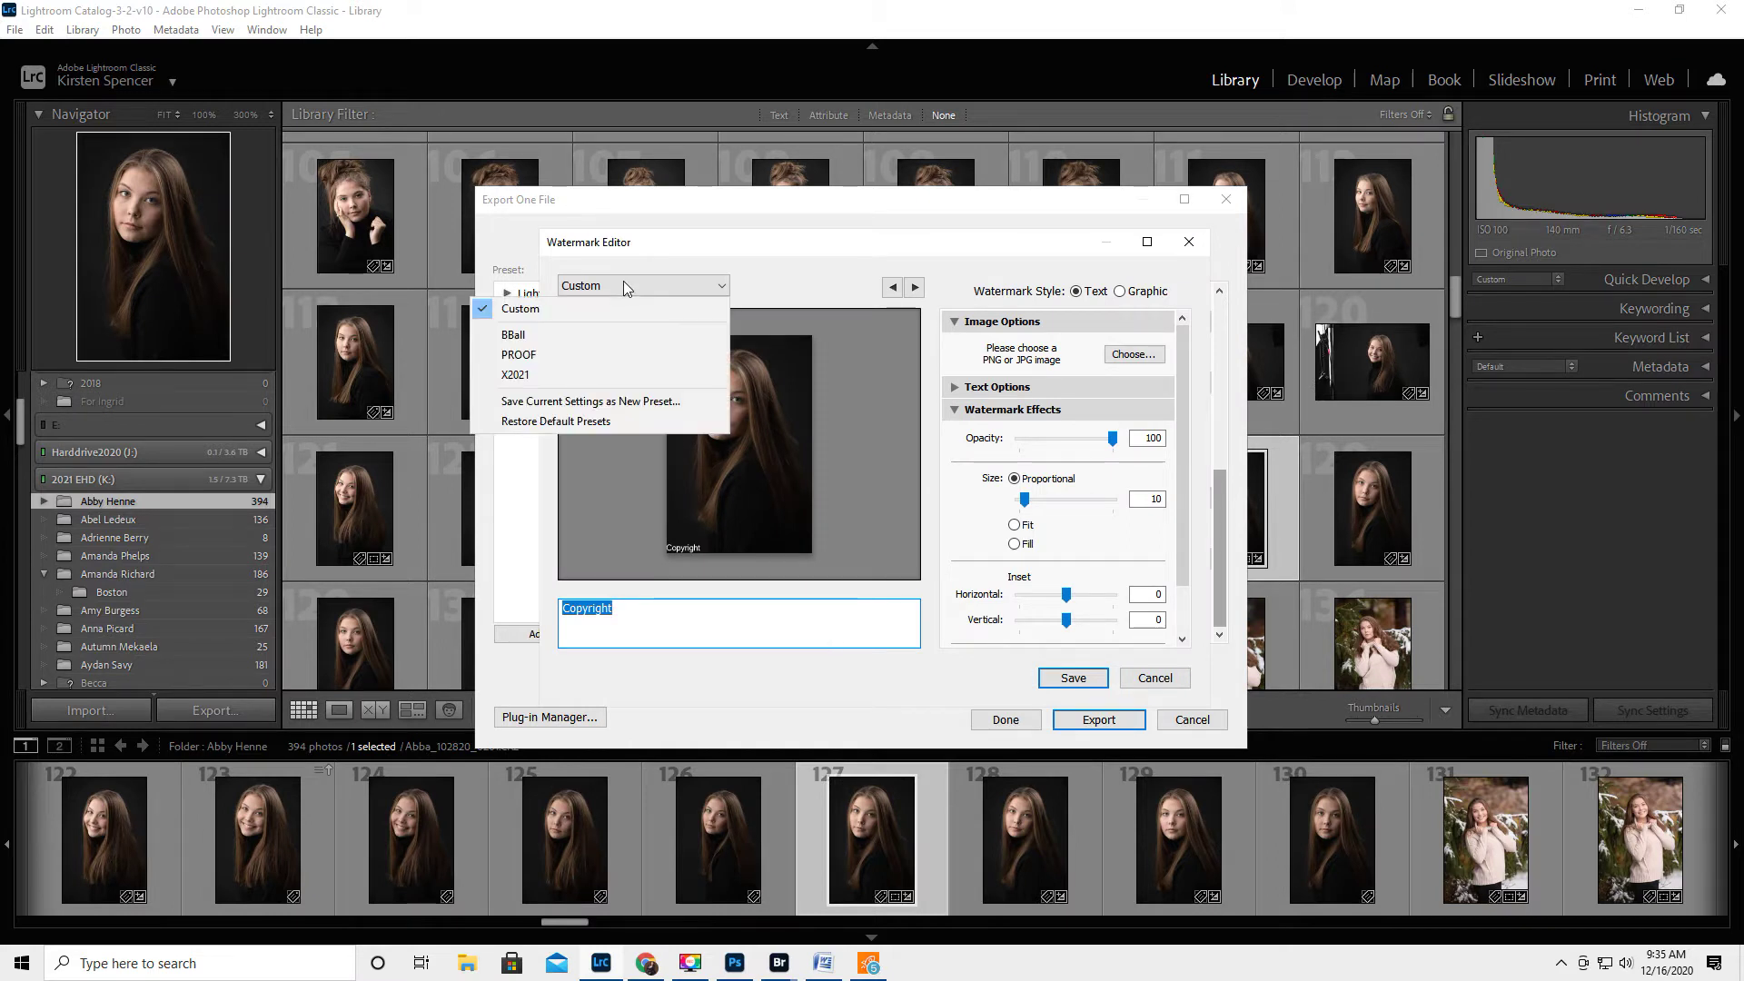
pyautogui.click(606, 376)
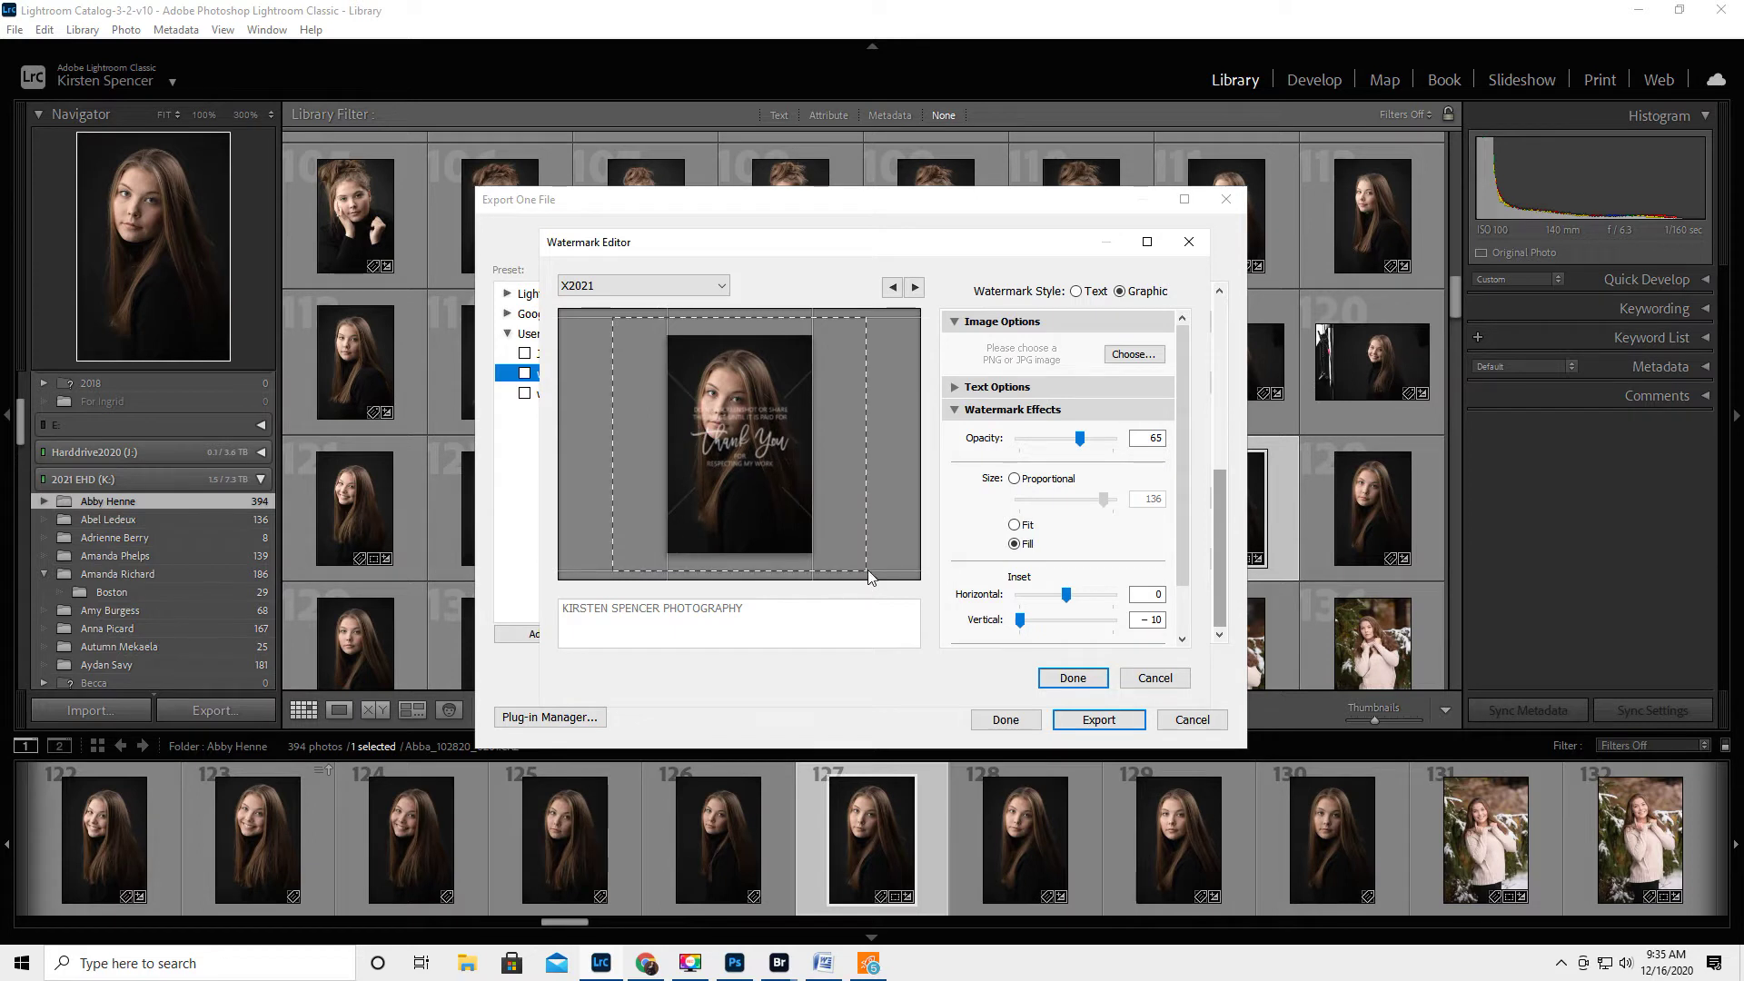
pyautogui.click(1147, 242)
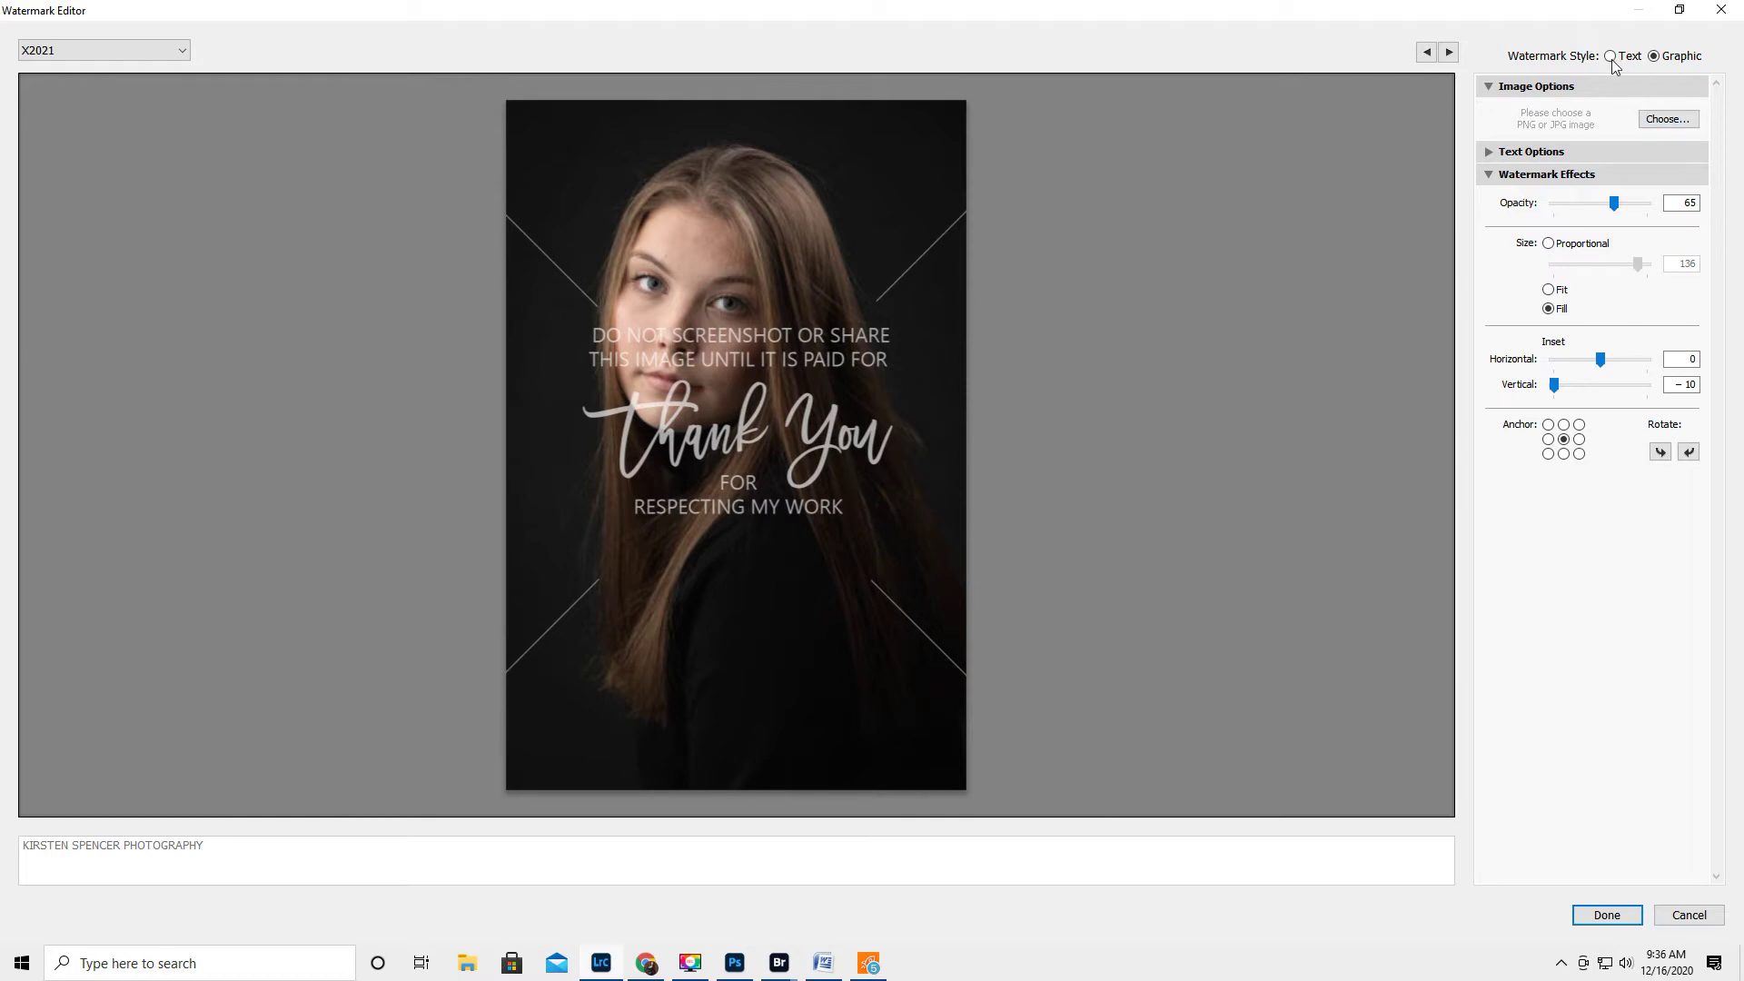
pyautogui.click(1668, 121)
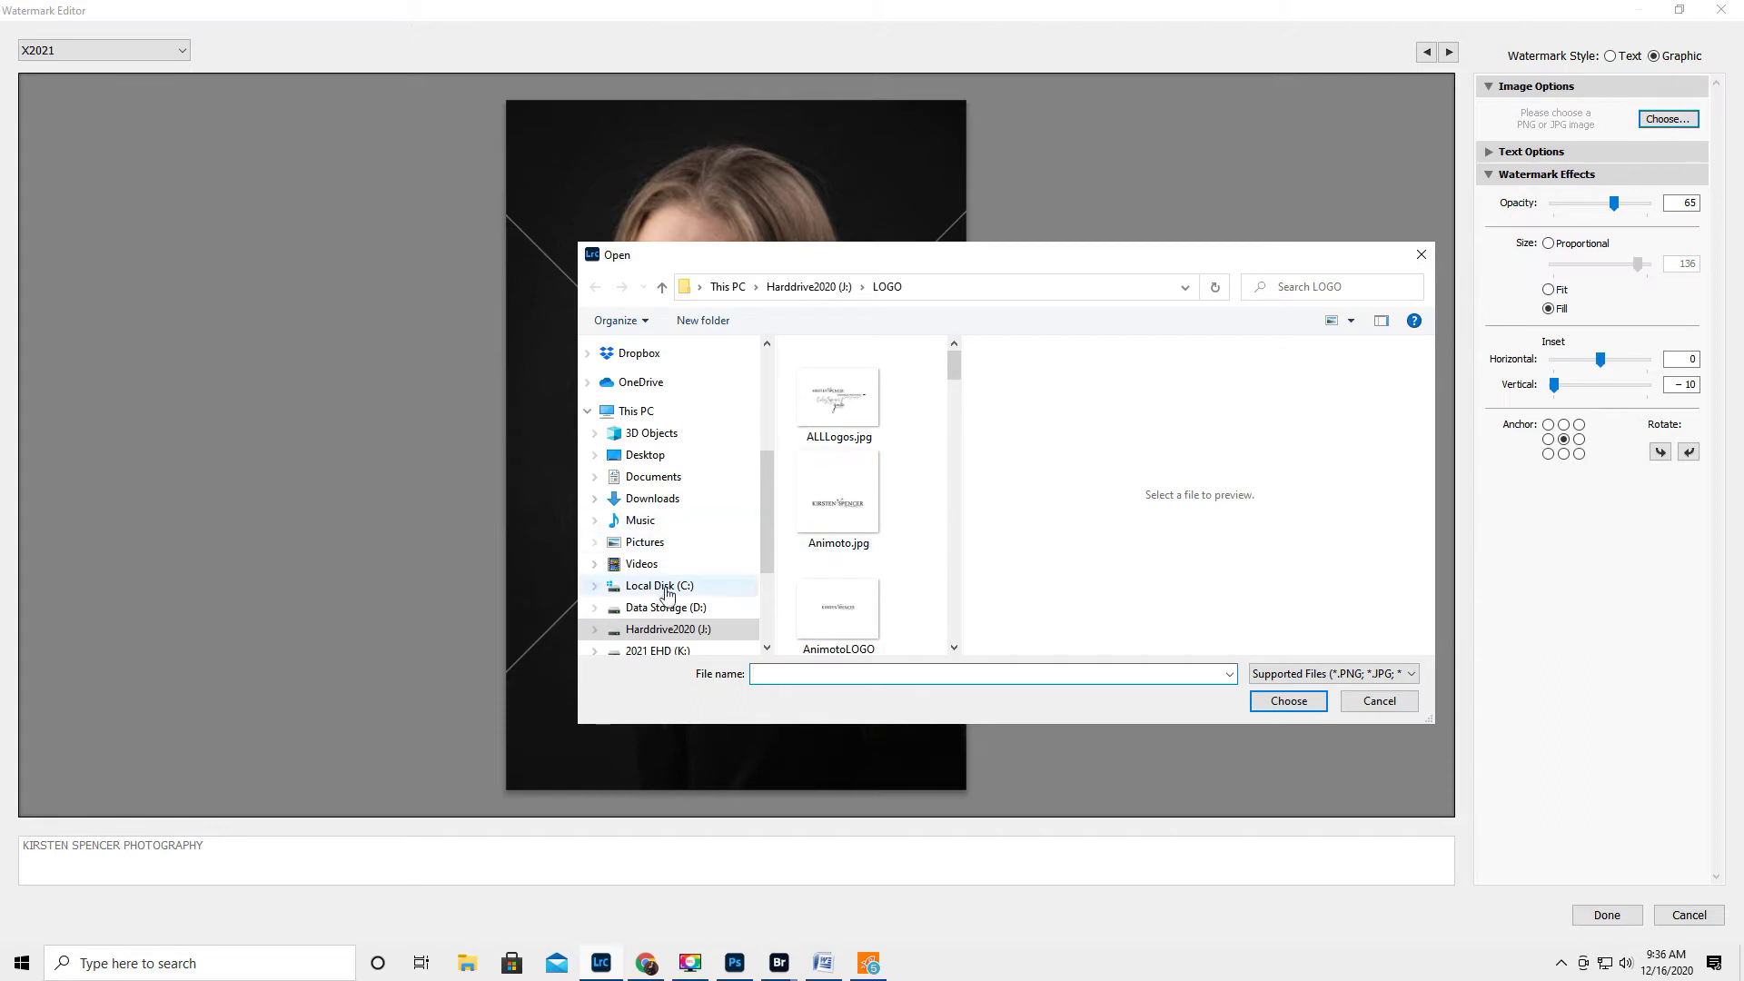
pyautogui.scroll(-3, 836, 516)
pyautogui.scroll(-3, 835, 516)
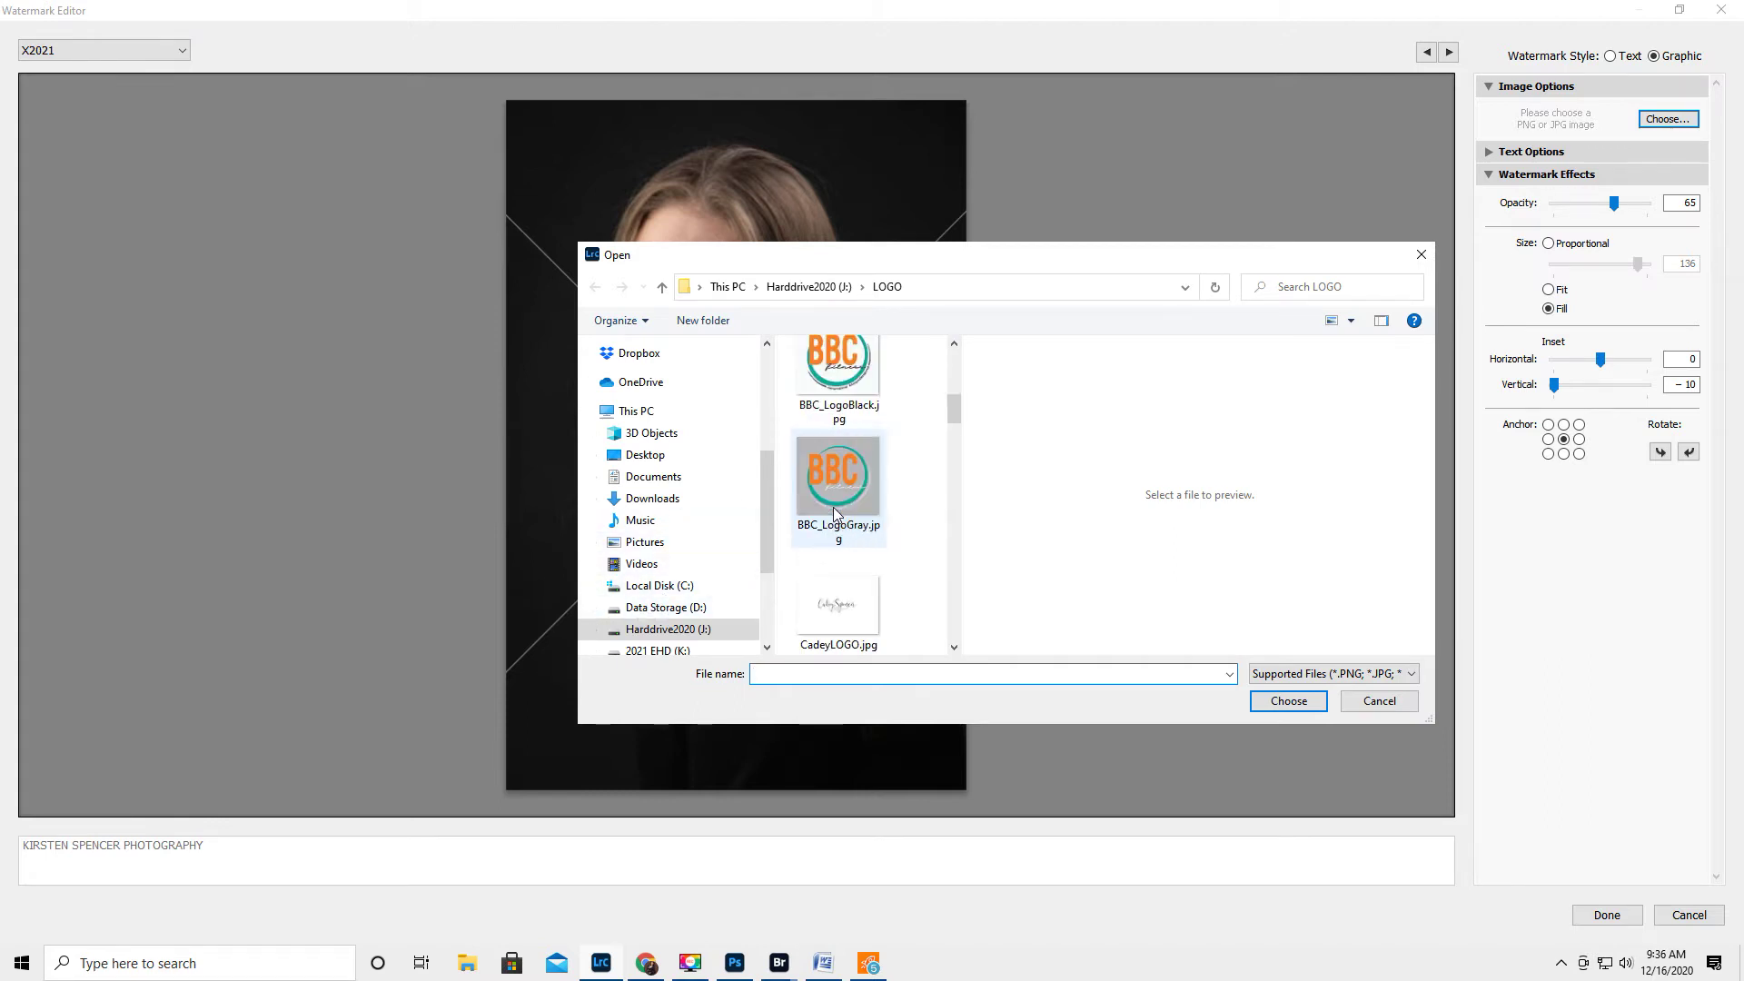
pyautogui.scroll(2, 827, 516)
pyautogui.scroll(3, 827, 515)
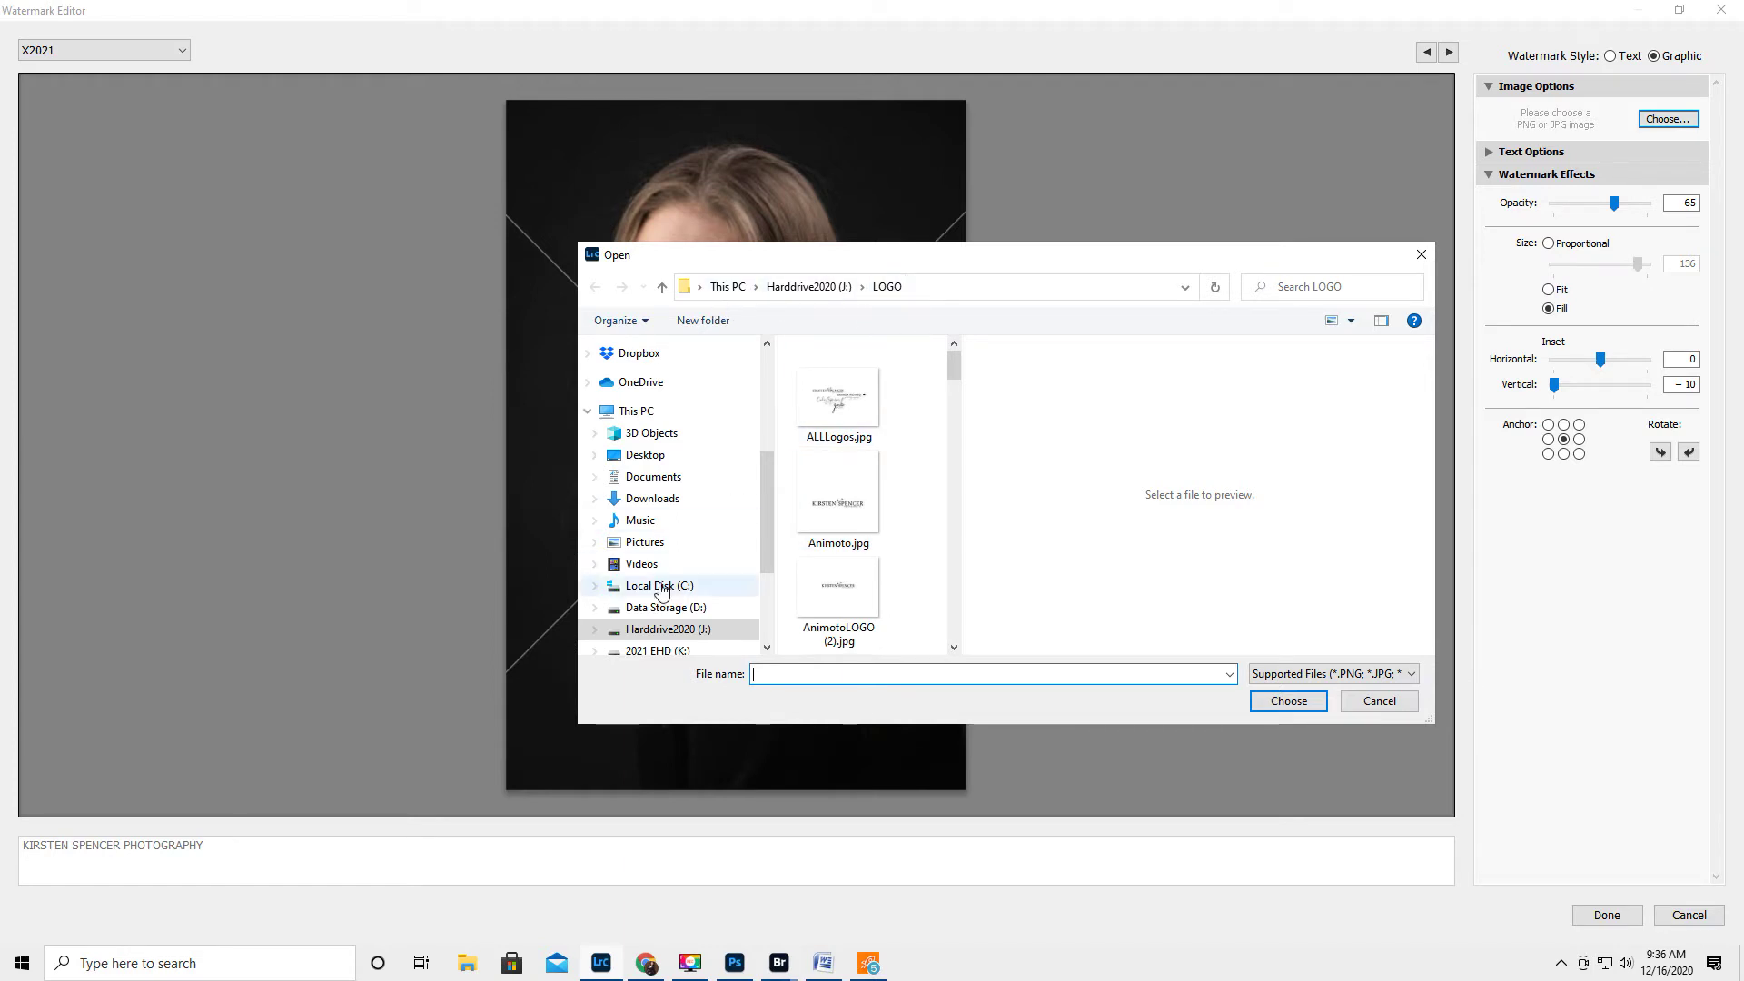
pyautogui.scroll(-1, 662, 575)
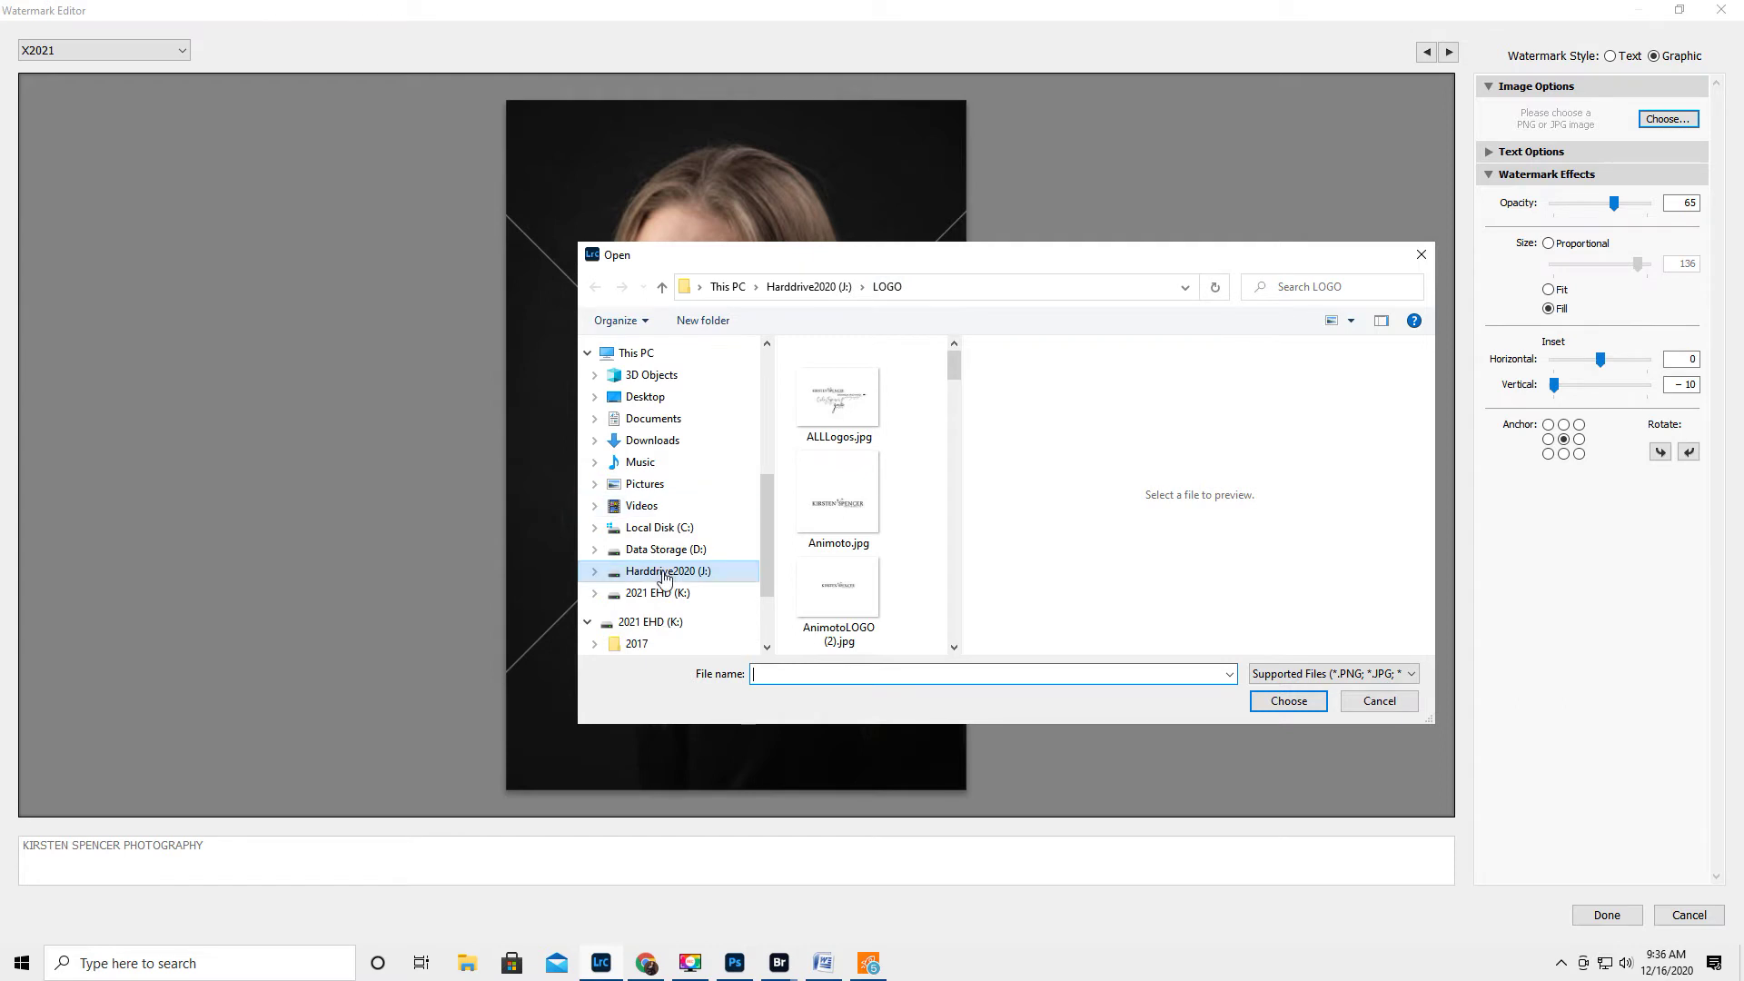
pyautogui.click(596, 574)
pyautogui.scroll(-1, 695, 560)
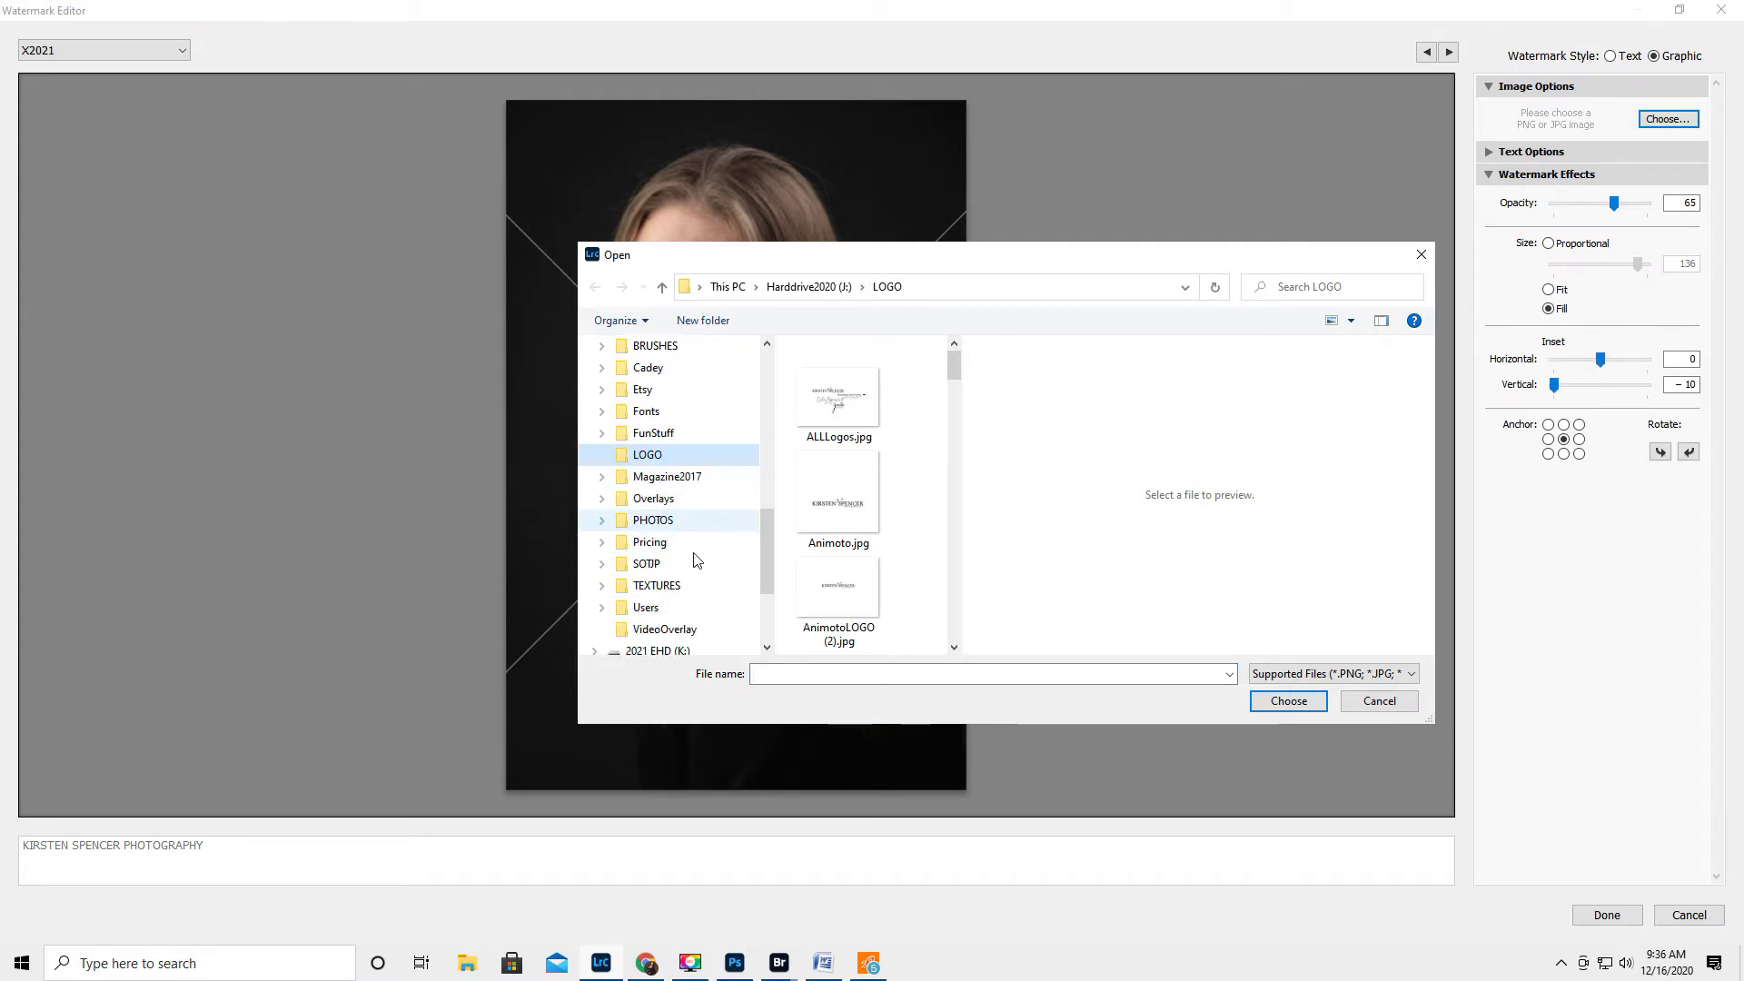
pyautogui.click(601, 519)
pyautogui.scroll(-1, 691, 548)
pyautogui.scroll(-1, 690, 547)
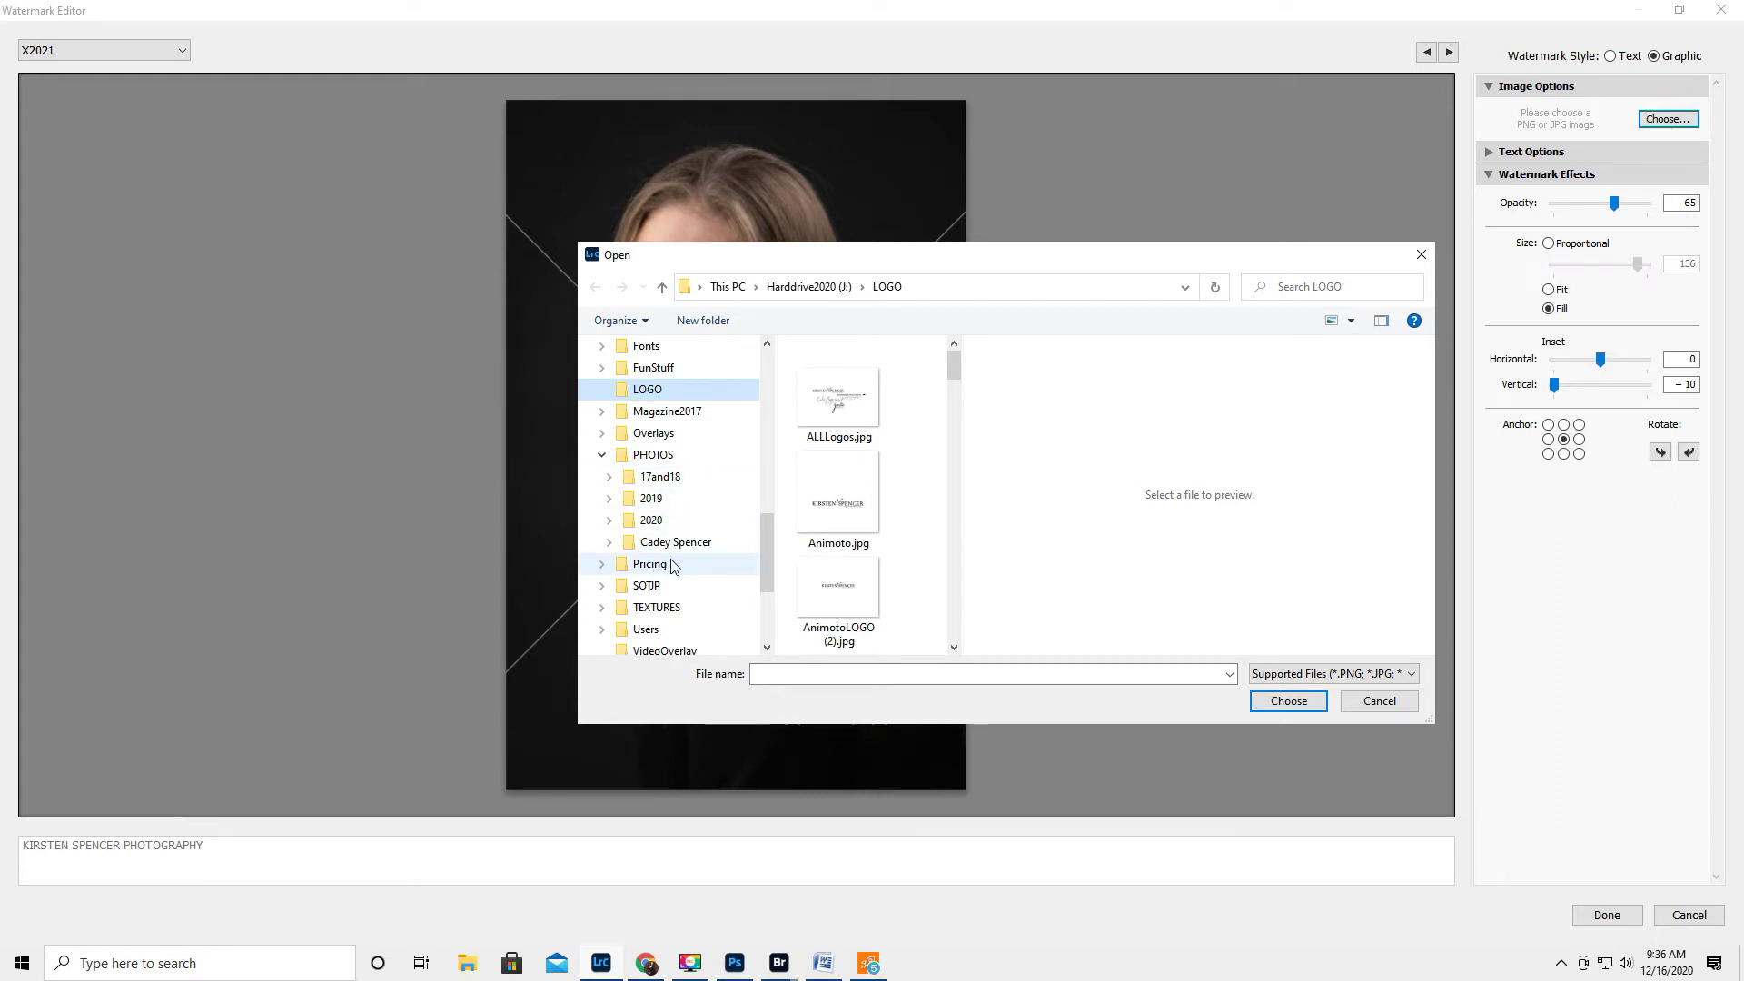
pyautogui.scroll(-1, 673, 568)
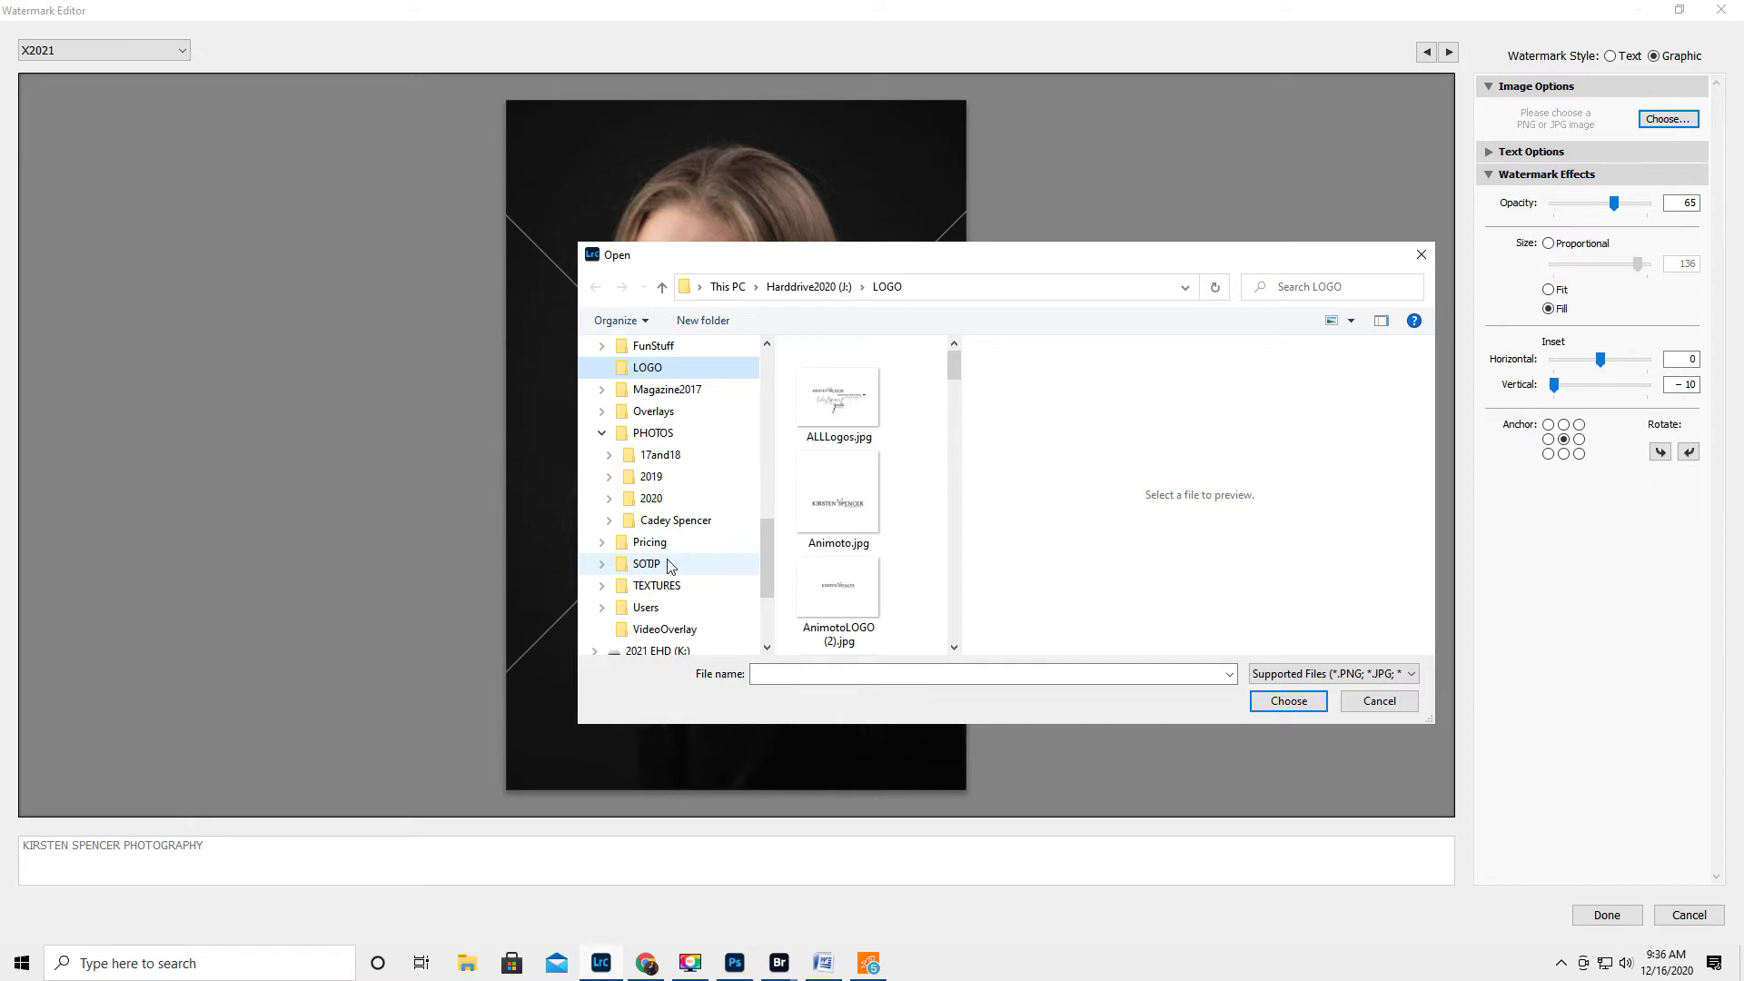
pyautogui.scroll(-1, 672, 567)
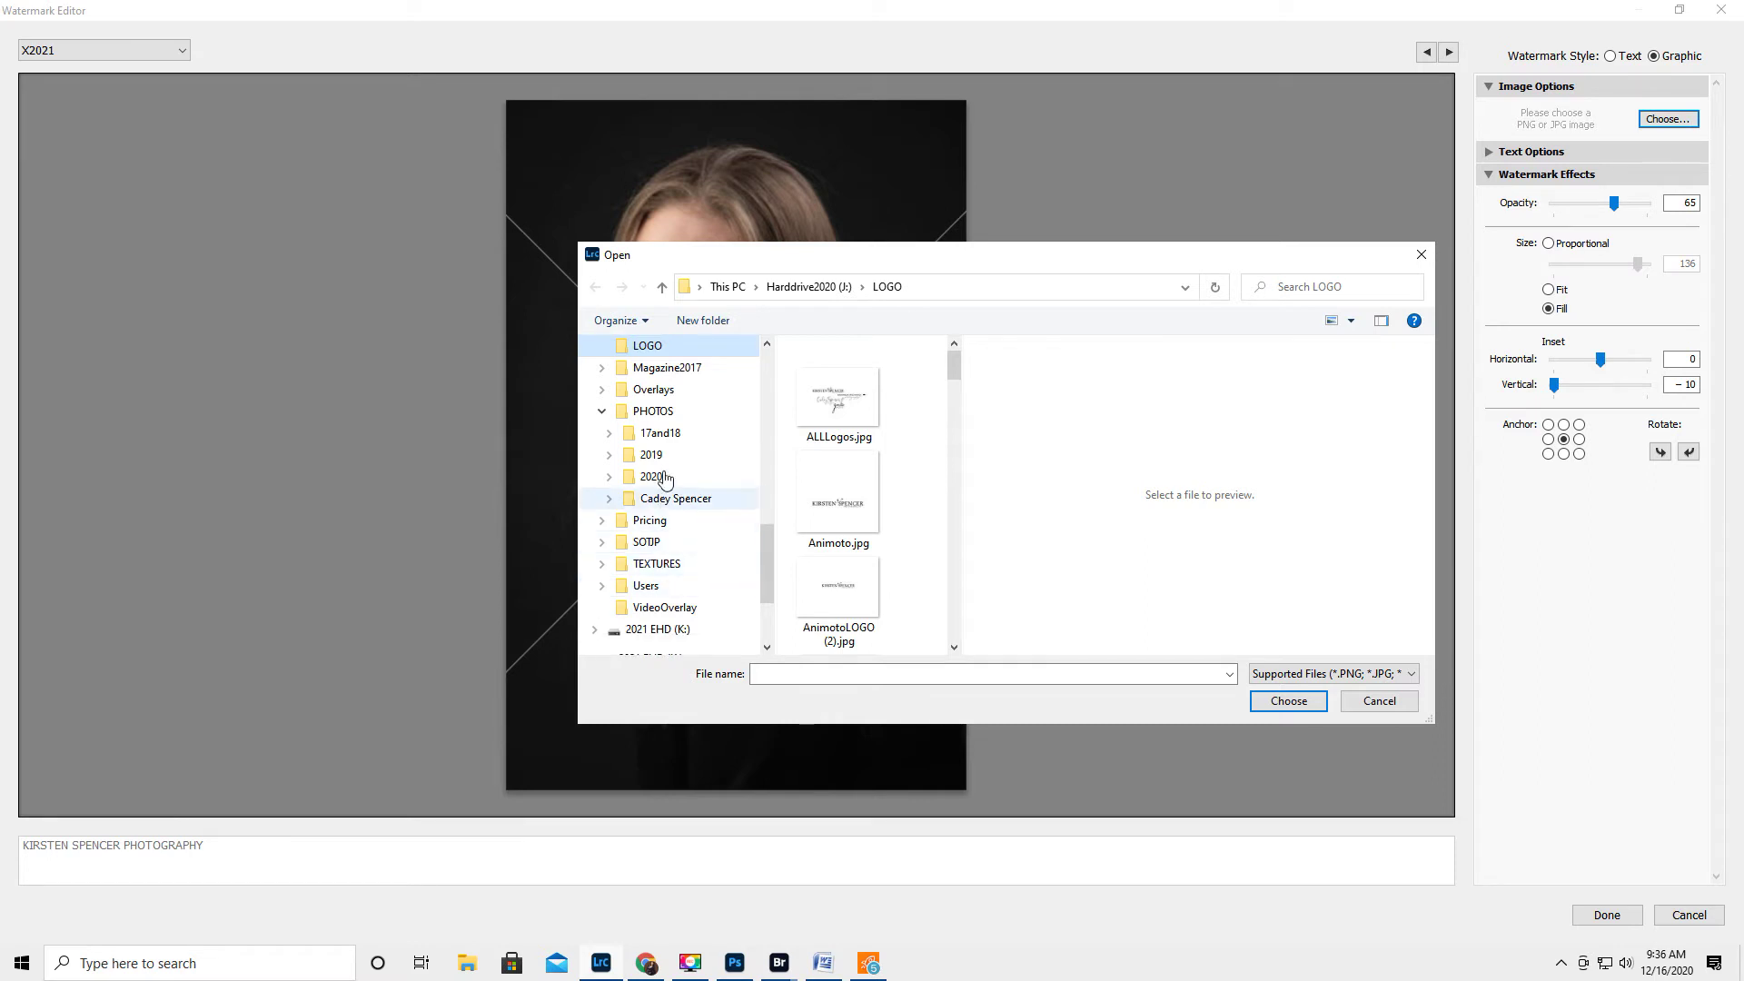
pyautogui.scroll(1, 700, 446)
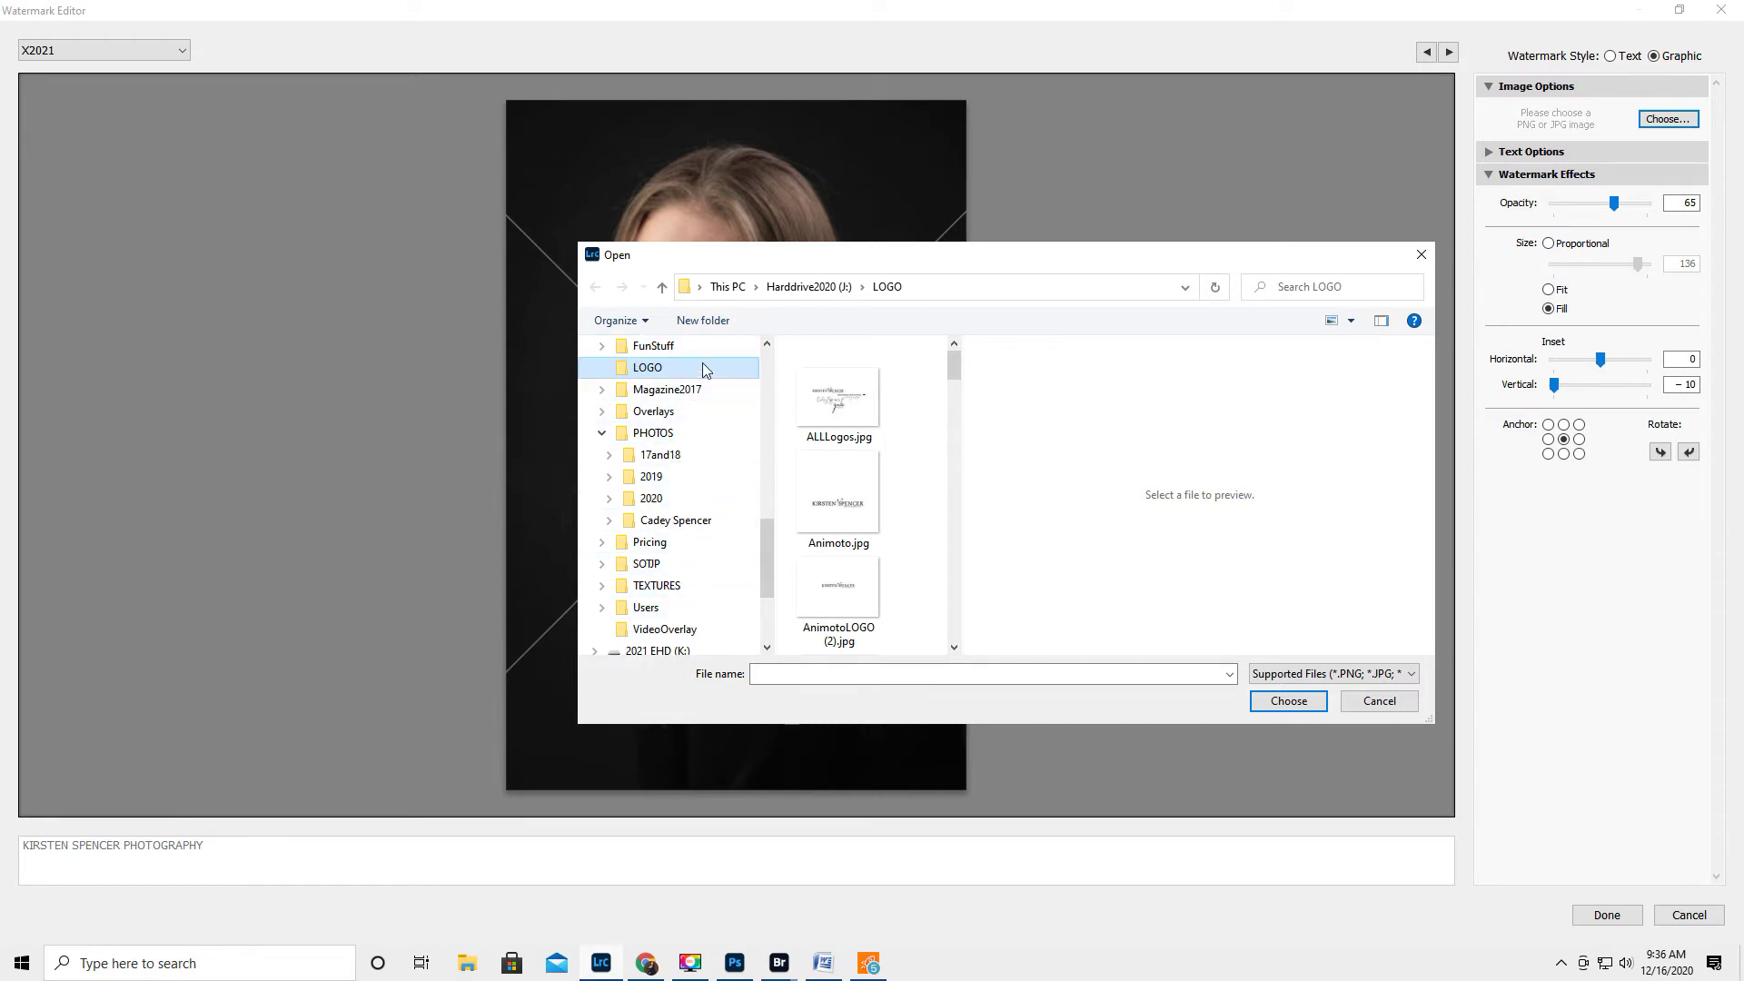
pyautogui.scroll(-3, 848, 459)
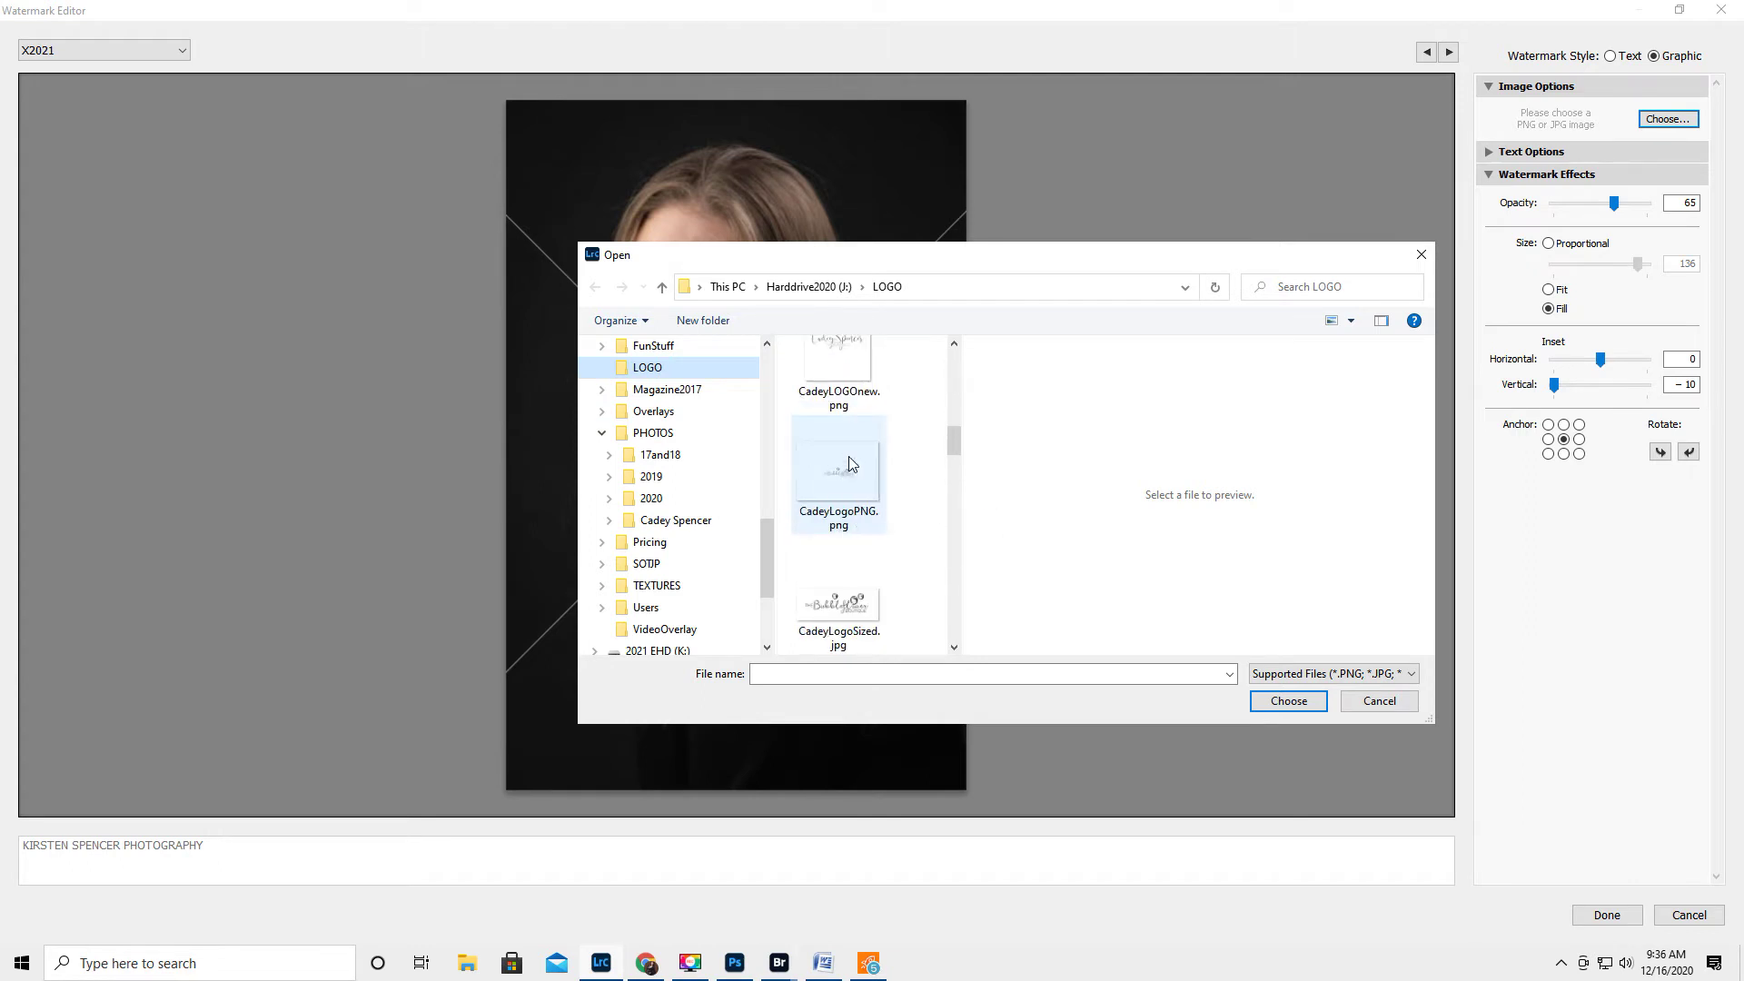
pyautogui.scroll(1, 848, 456)
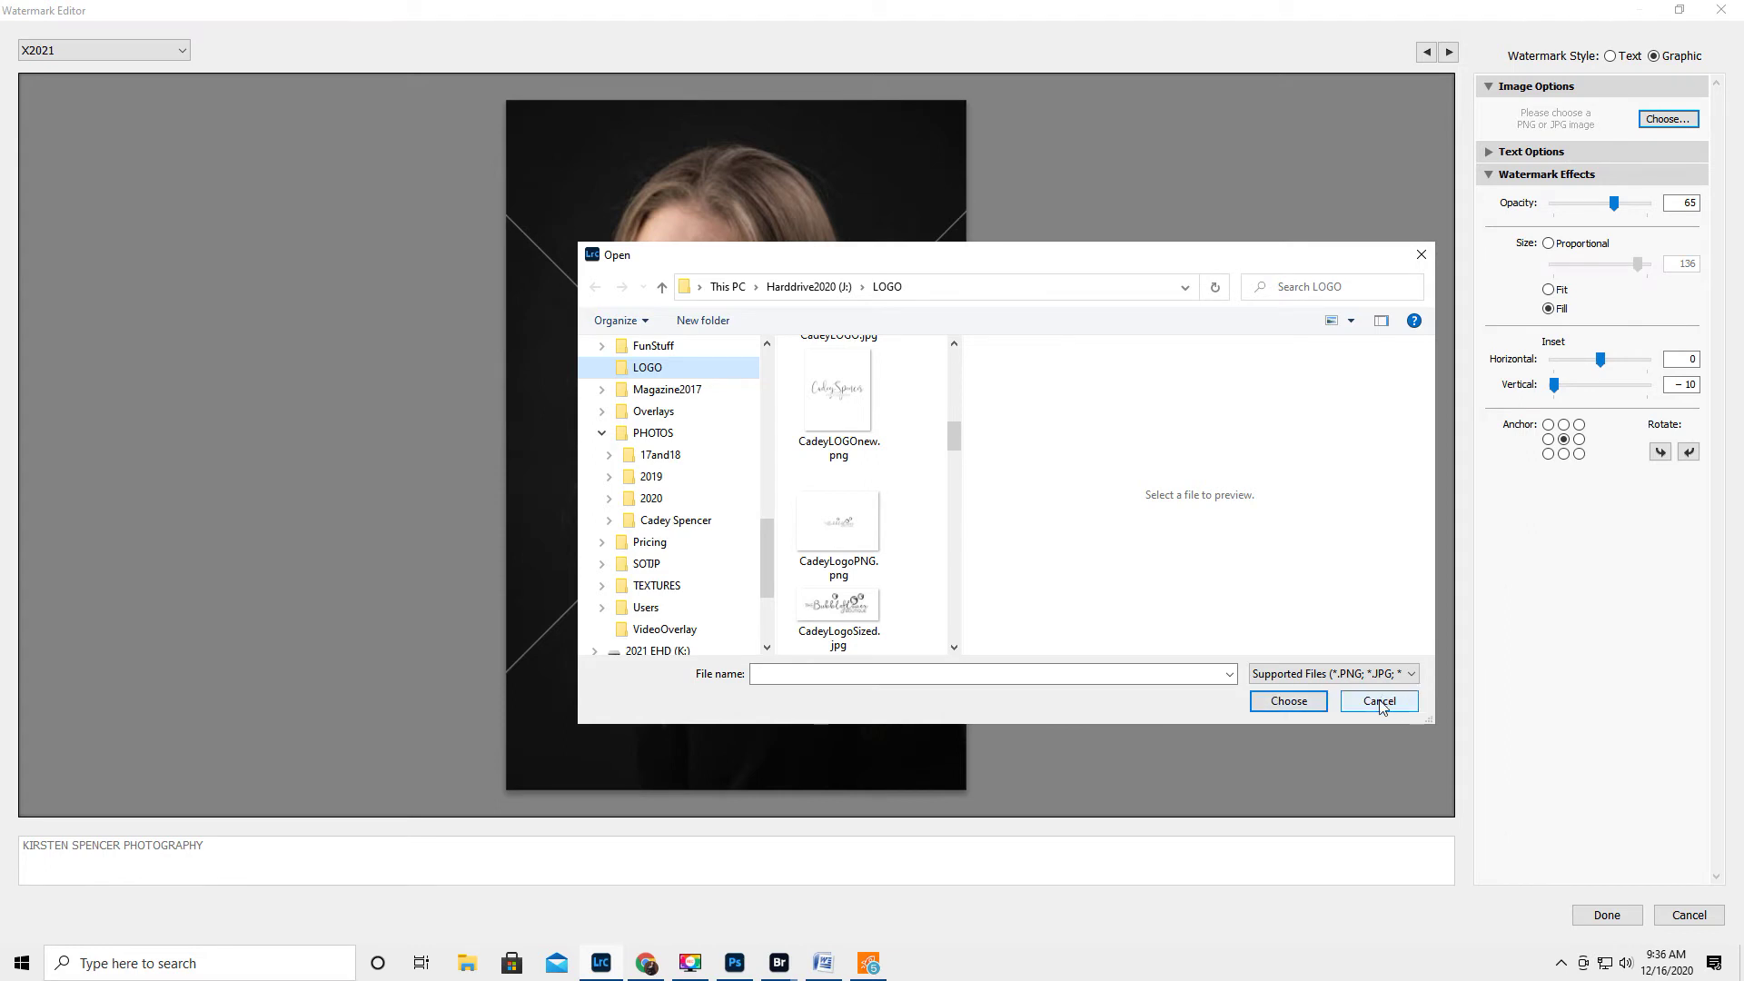
pyautogui.click(1388, 703)
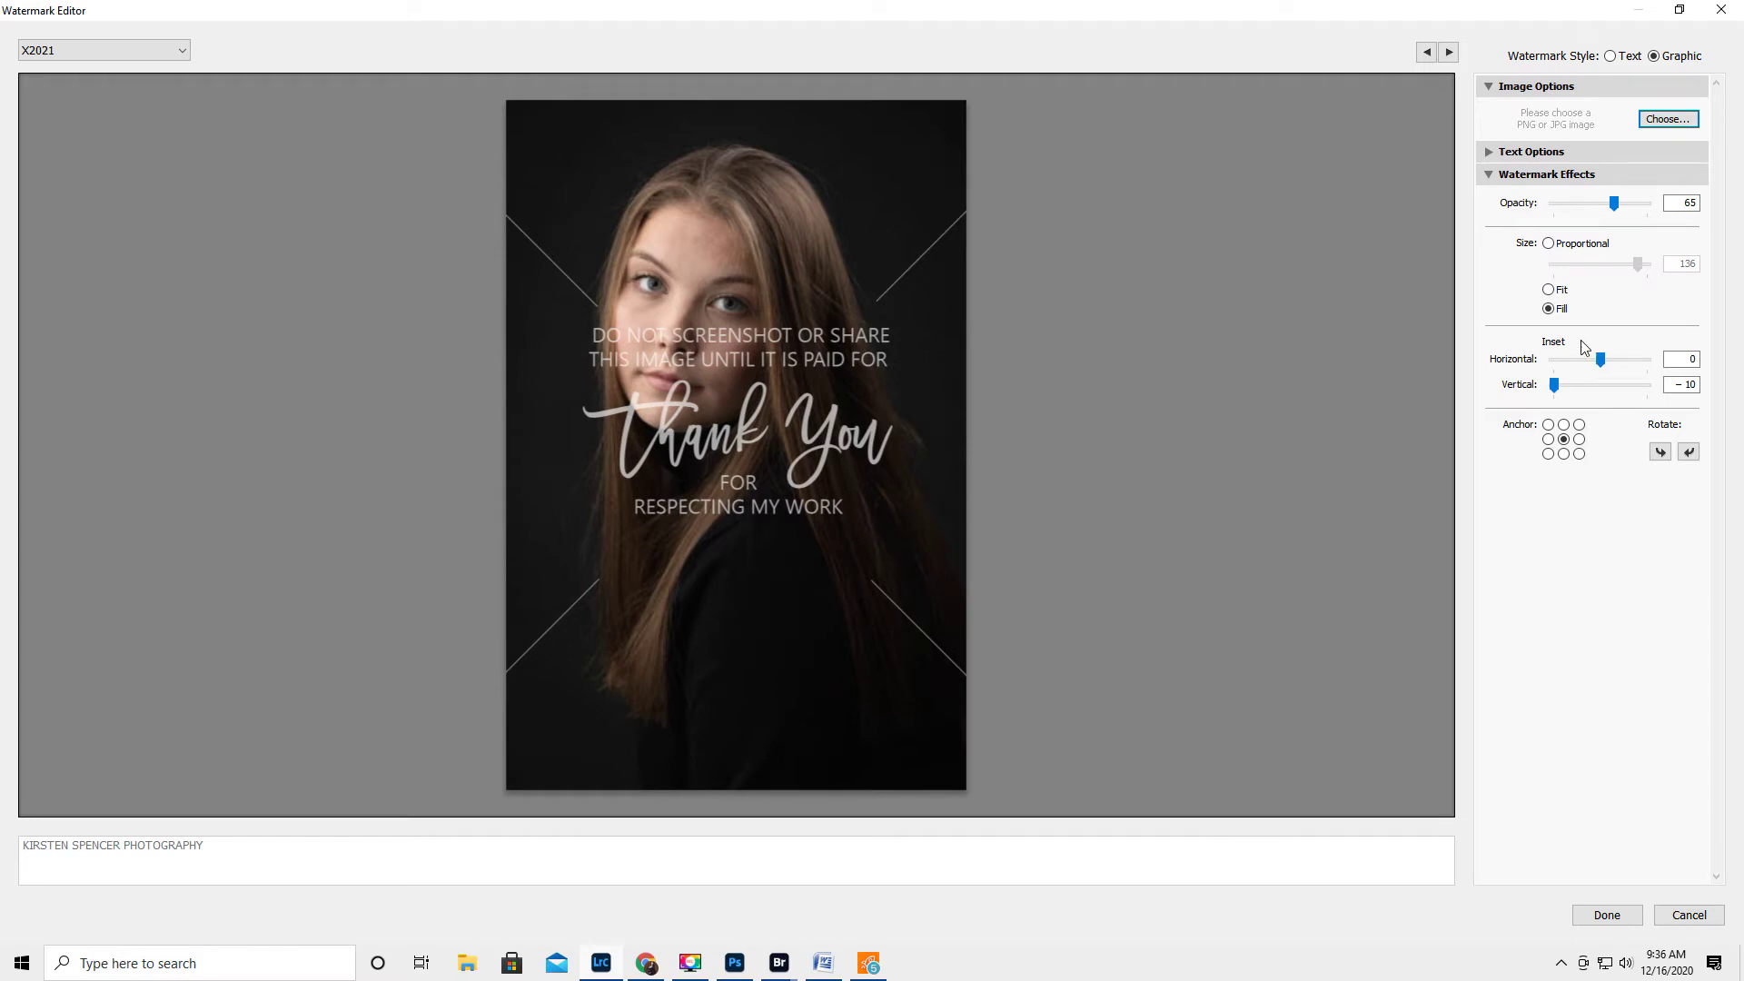
pyautogui.click(1549, 291)
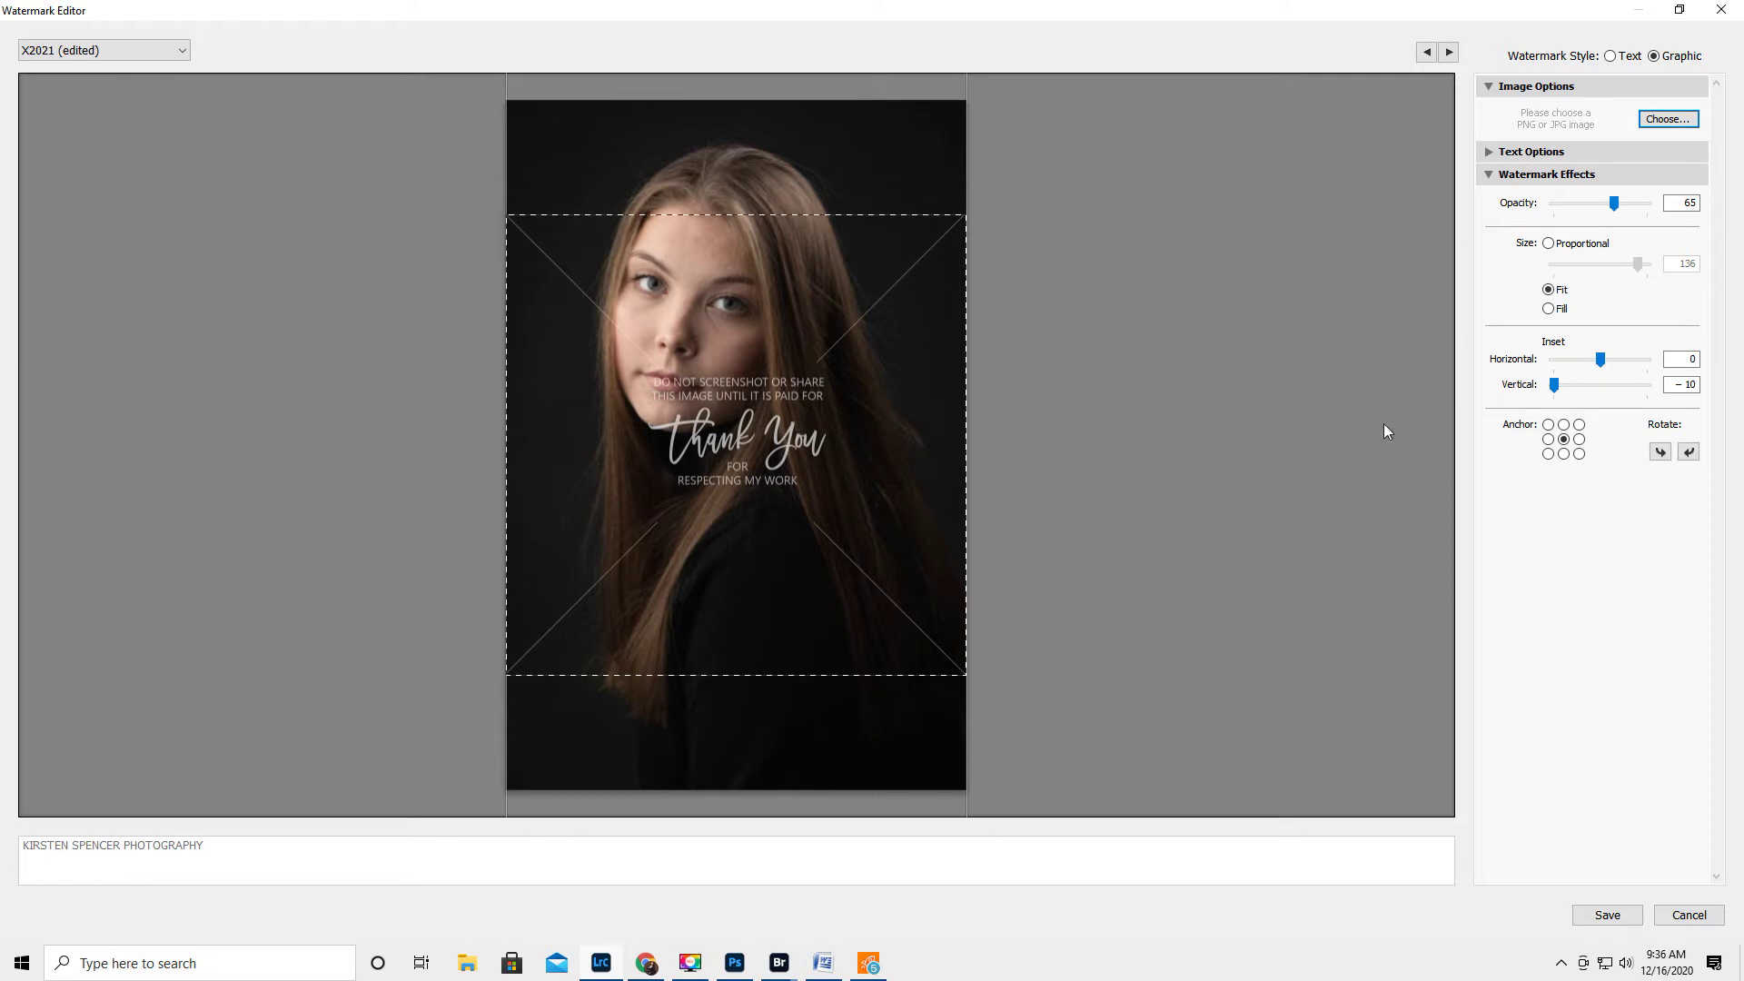
pyautogui.click(1549, 309)
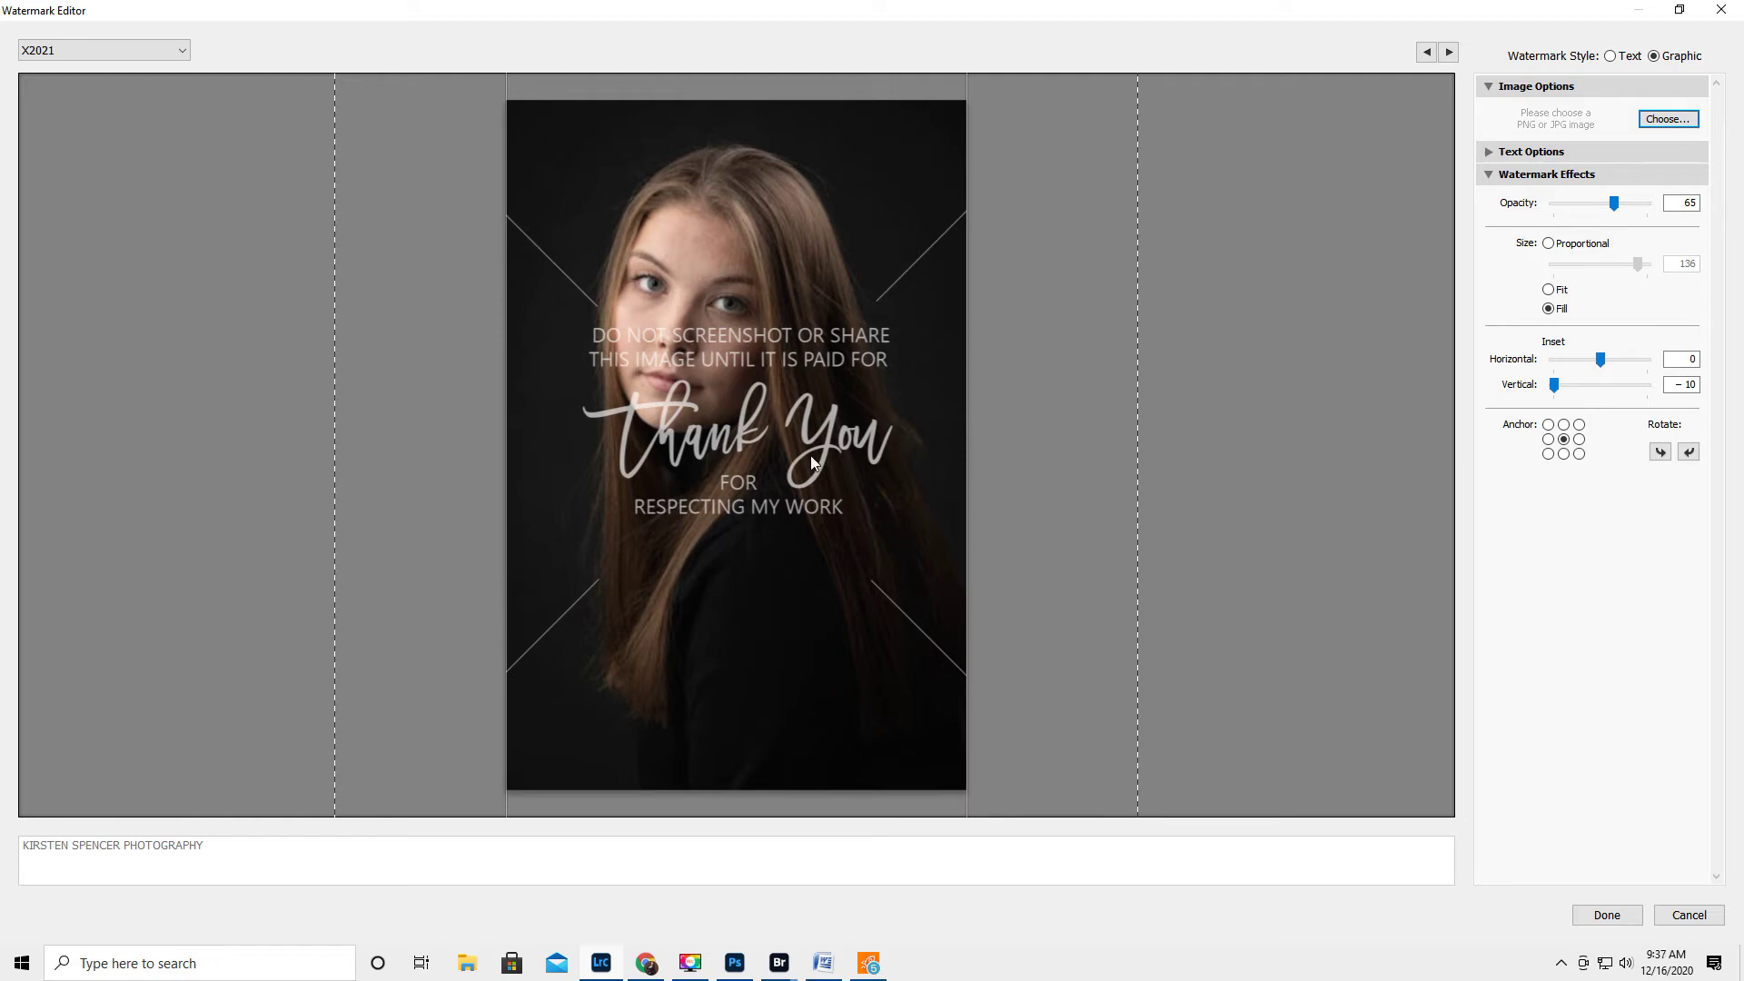
pyautogui.click(1562, 455)
pyautogui.click(1564, 440)
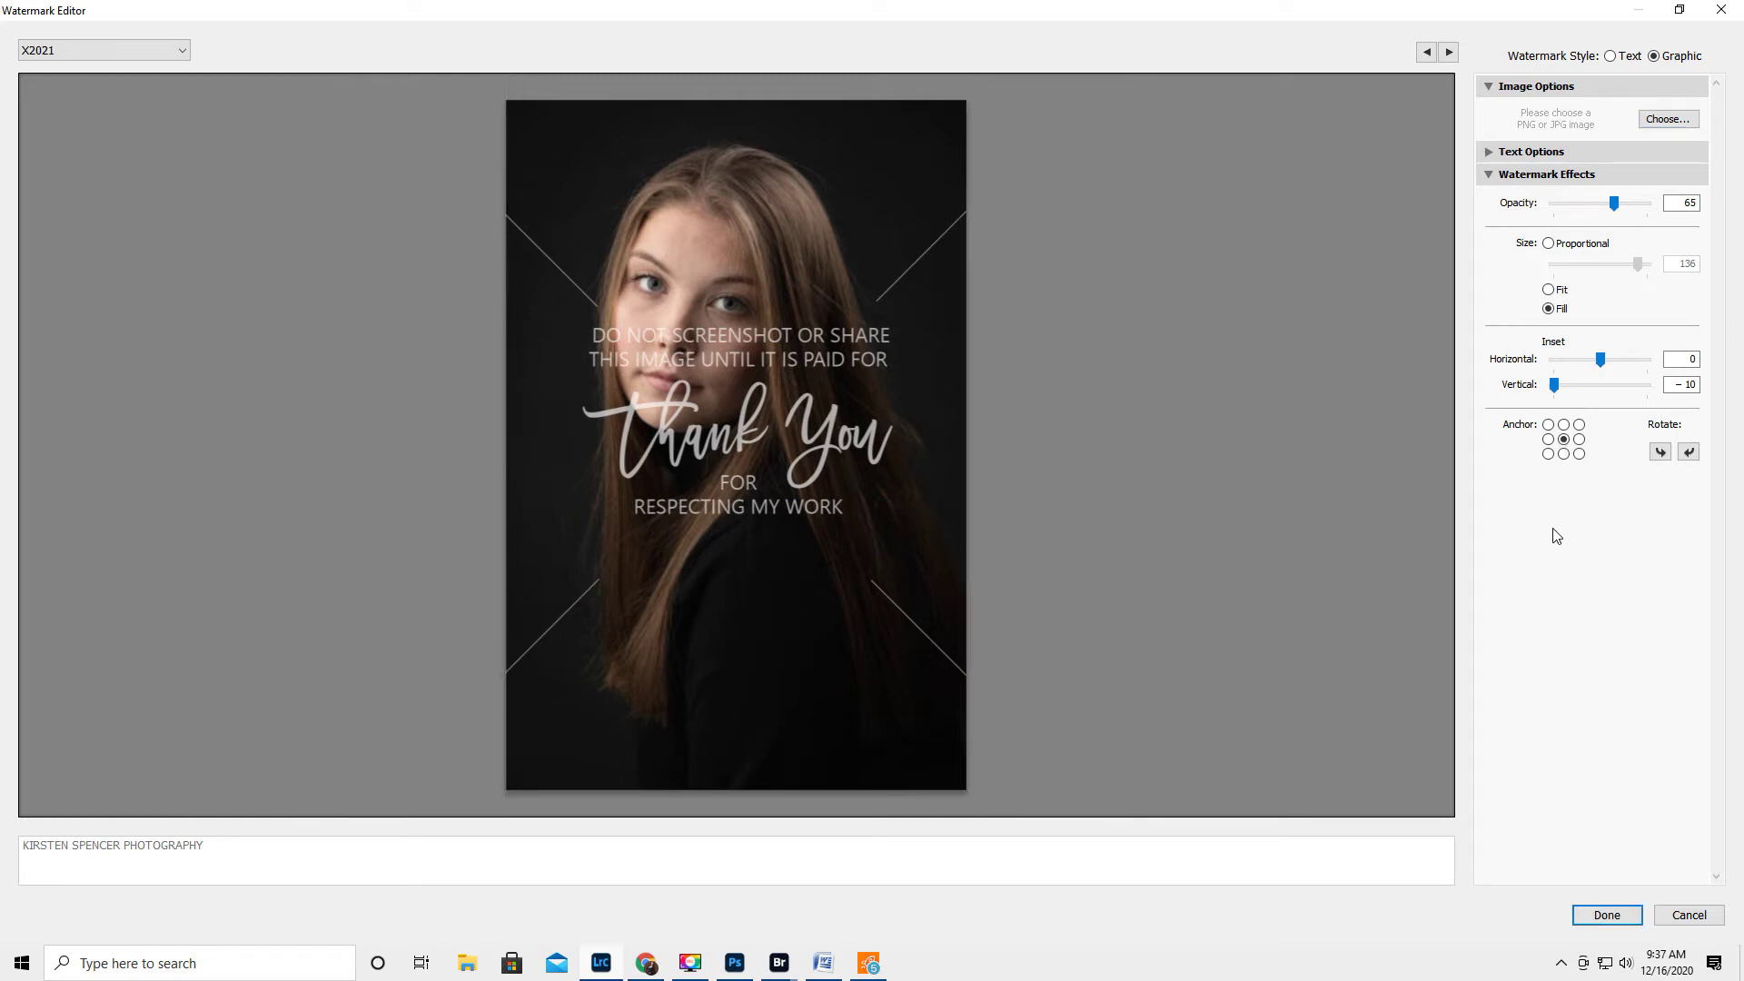
pyautogui.click(1563, 454)
pyautogui.click(1564, 440)
pyautogui.moveTo(1617, 206); pyautogui.dragTo(1564, 208)
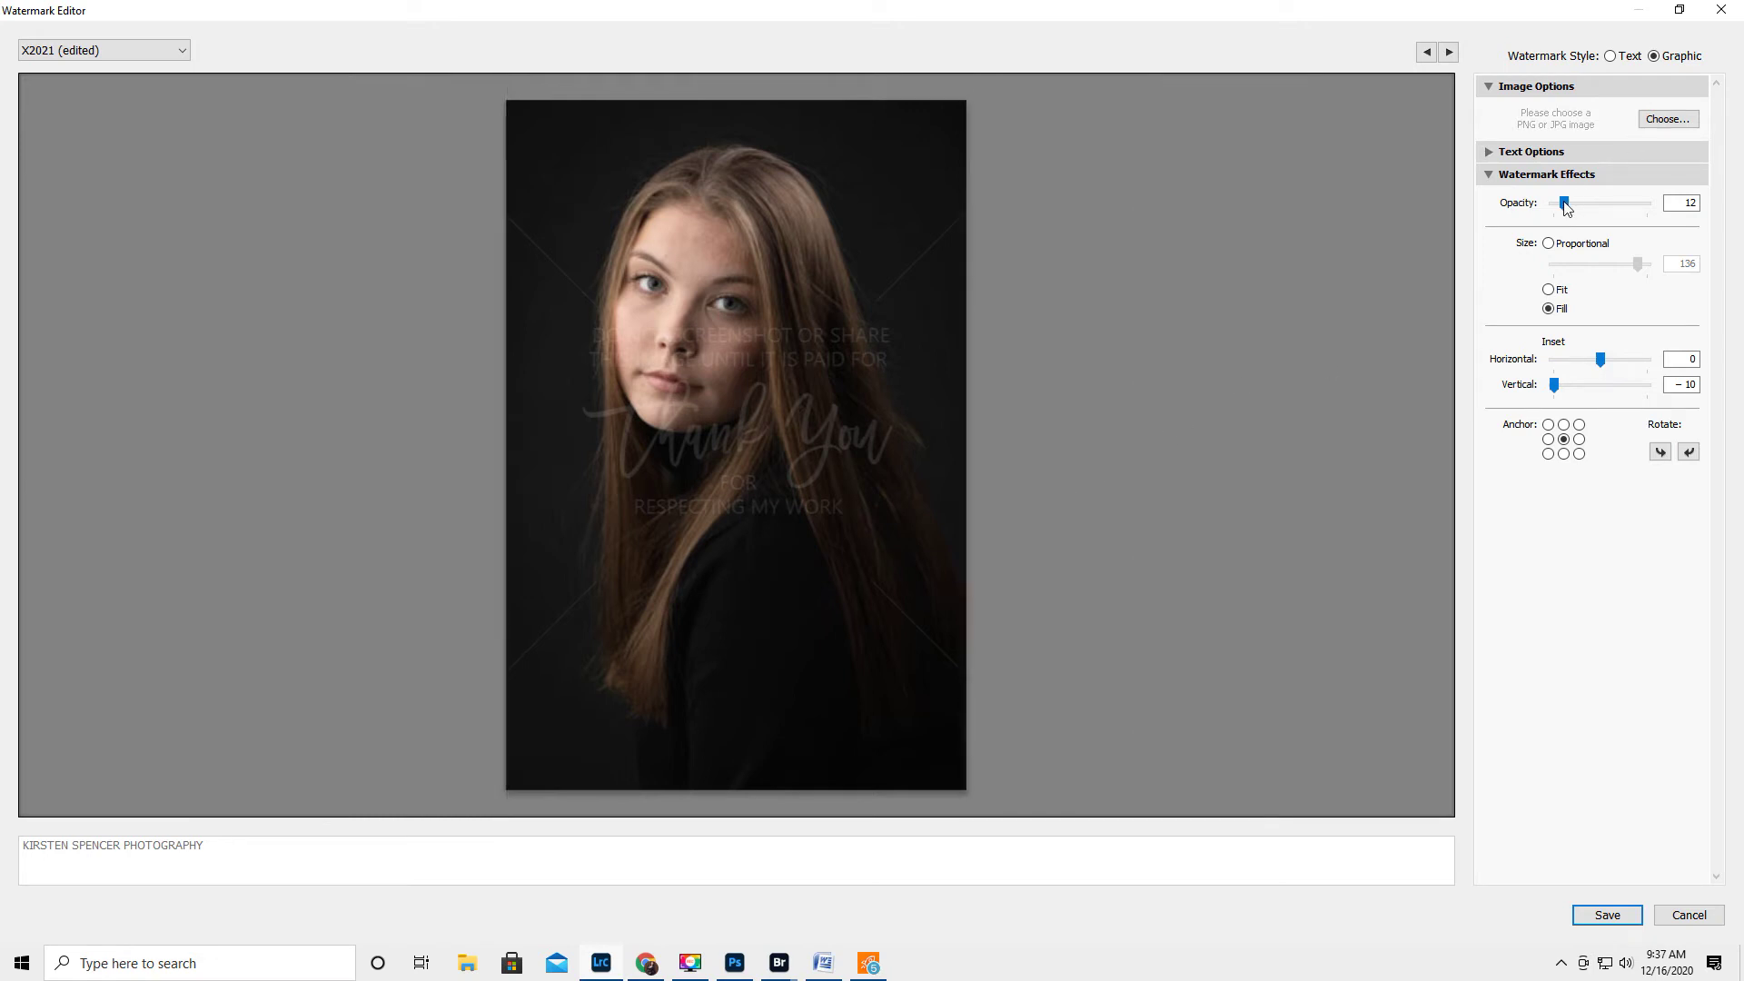
# - Set the watermark opacity to 40 and start saving it as a new preset
pyautogui.moveTo(1565, 206)
pyautogui.mouseDown()
pyautogui.moveTo(1611, 208)
pyautogui.moveTo(1592, 210)
pyautogui.mouseUp()
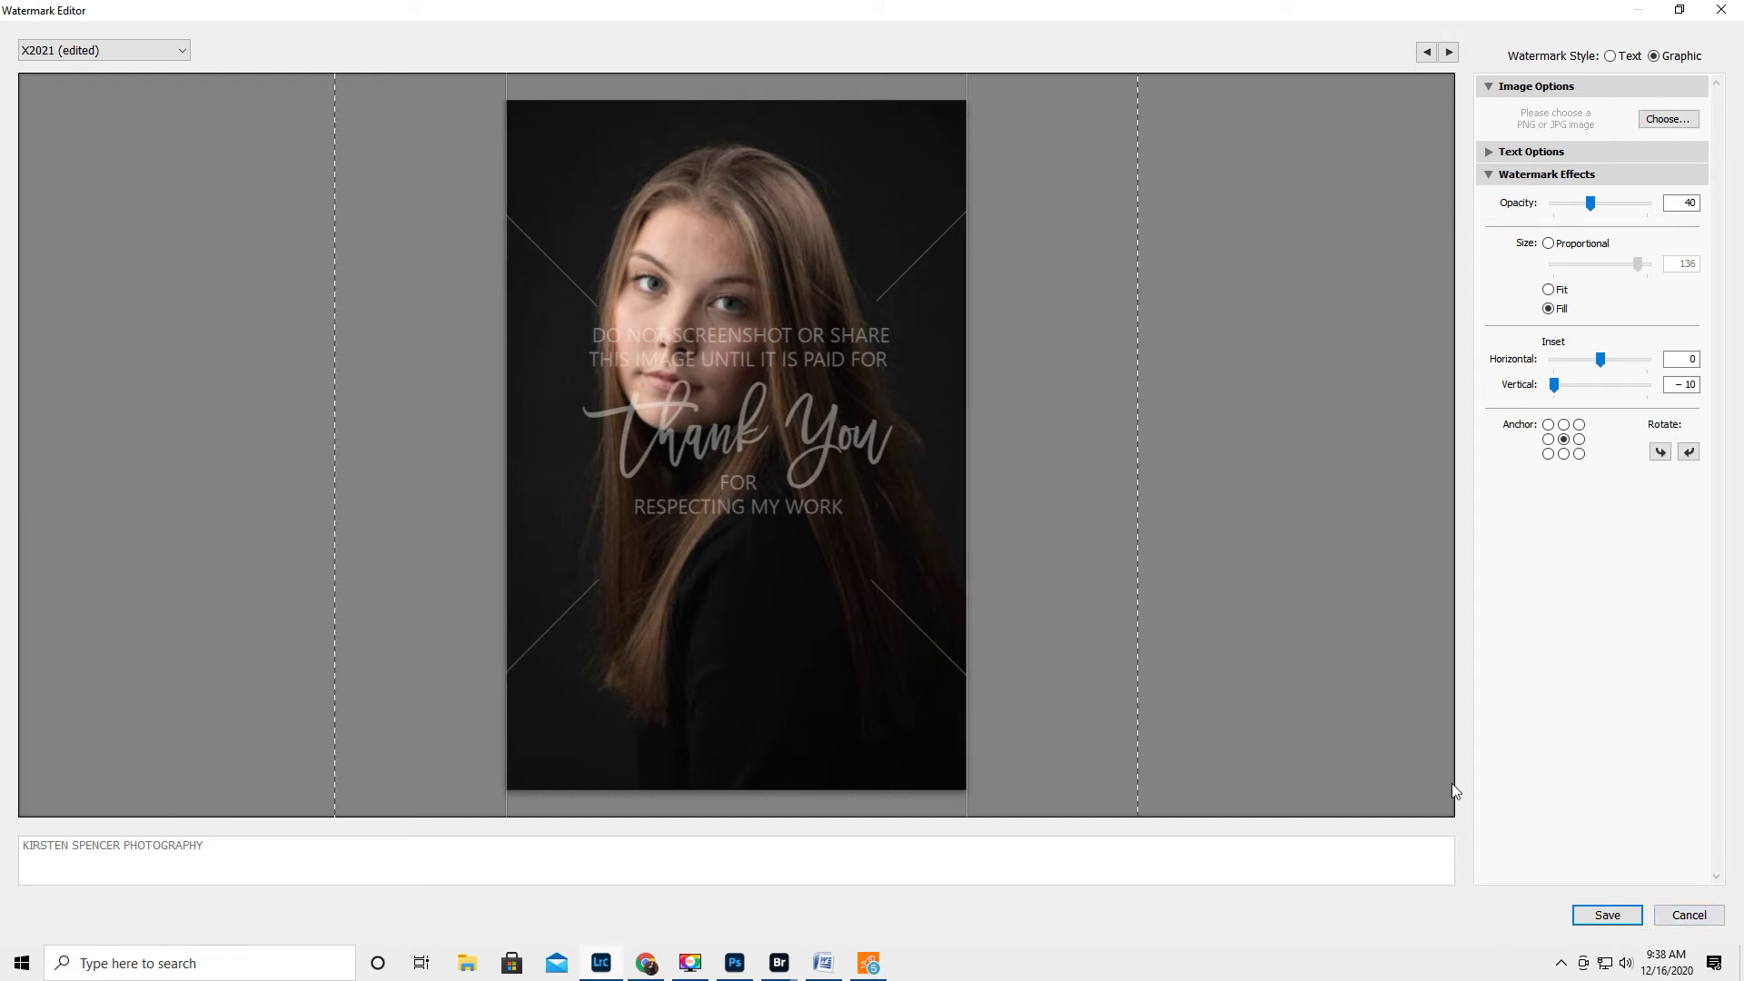
pyautogui.click(1606, 915)
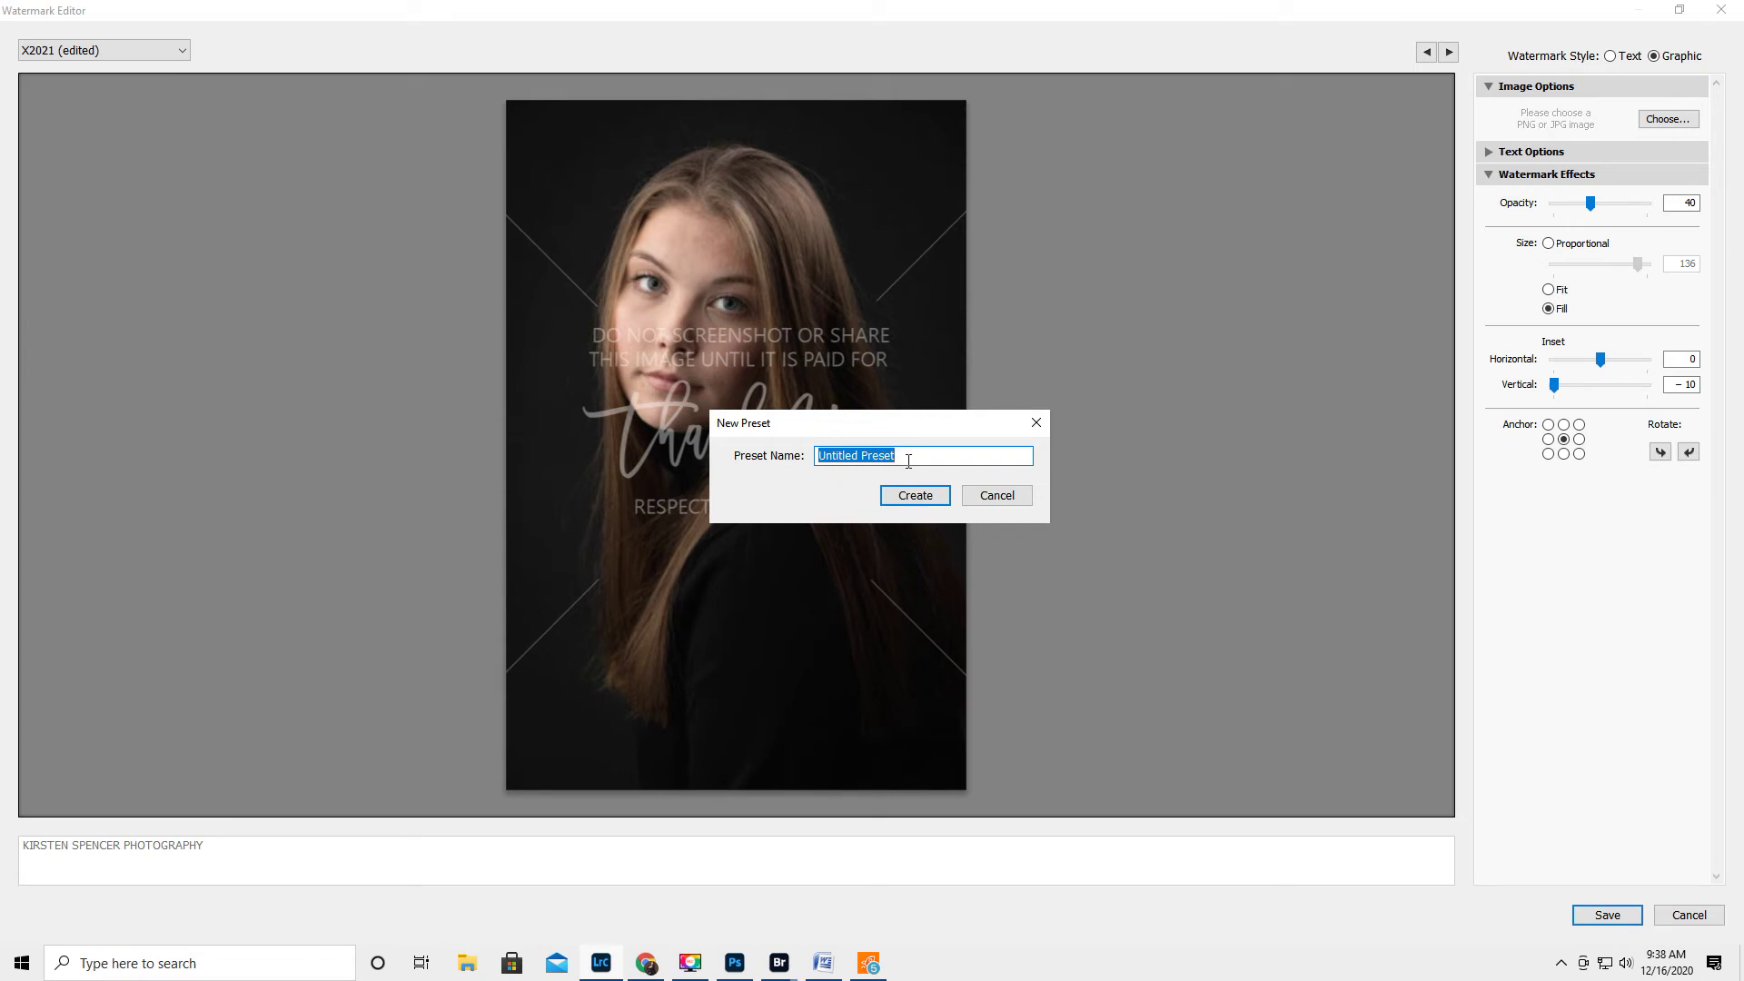
# - Create watermark preset X2021a, export the portrait using a unique name, and minimise Lightroom
pyautogui.write('X20')
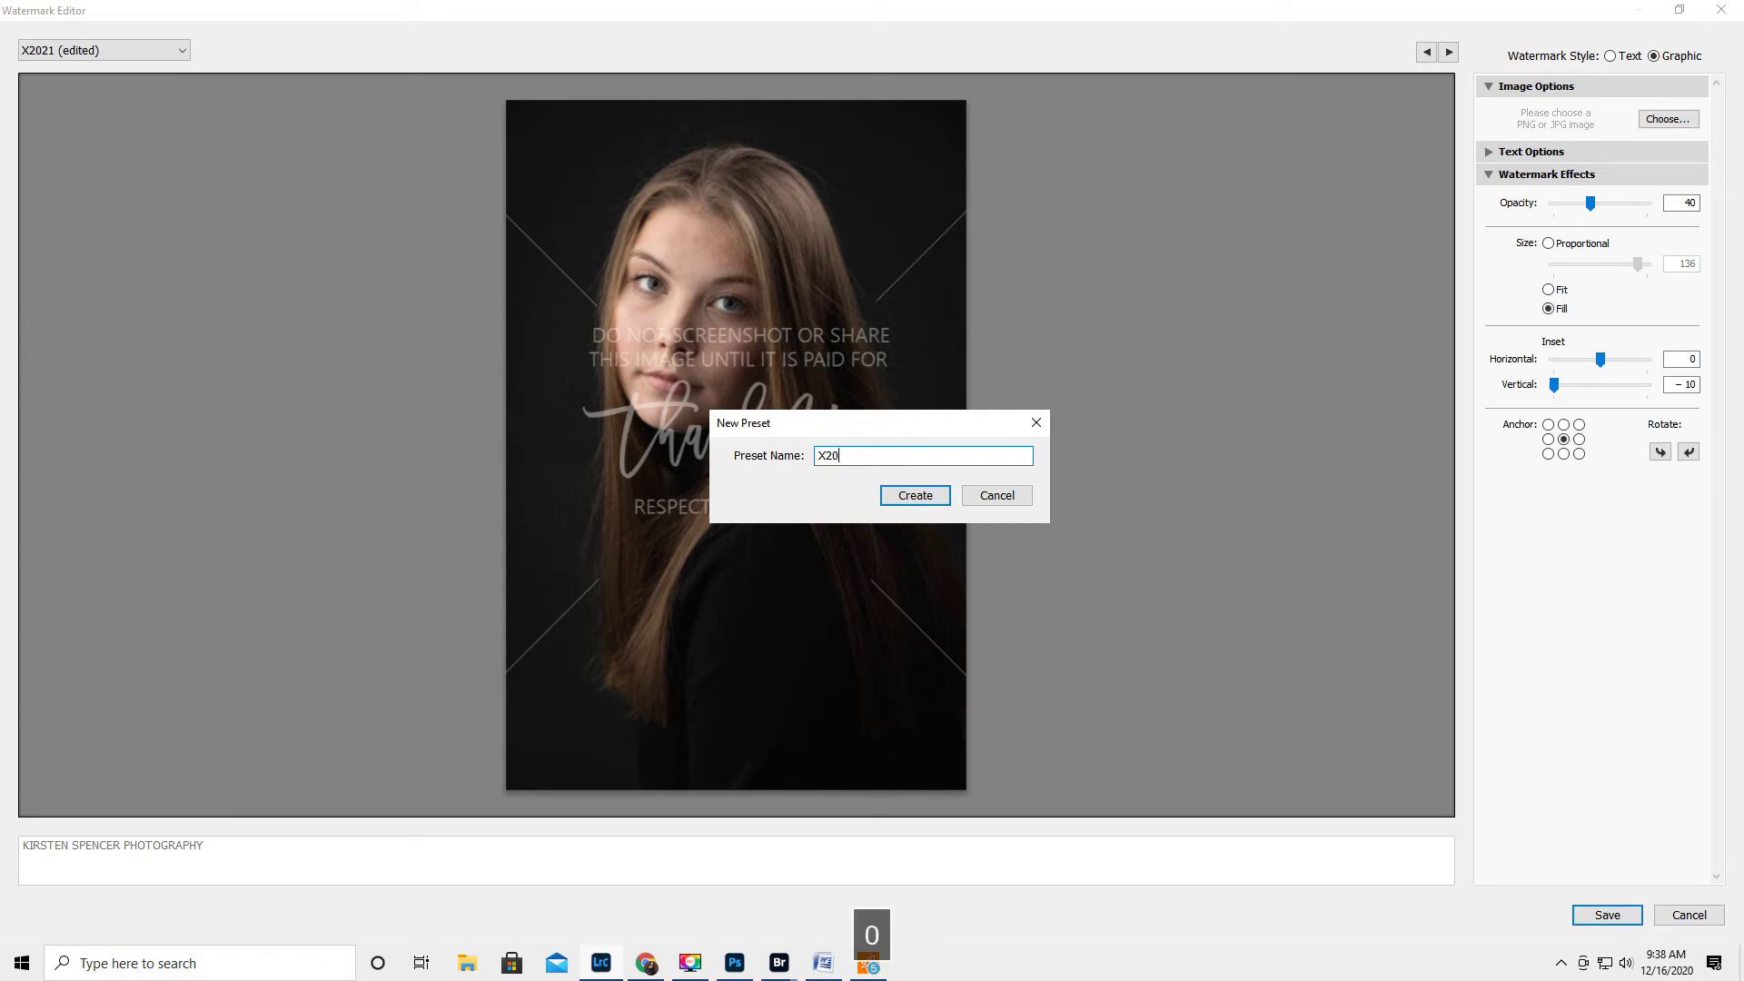
pyautogui.write('21')
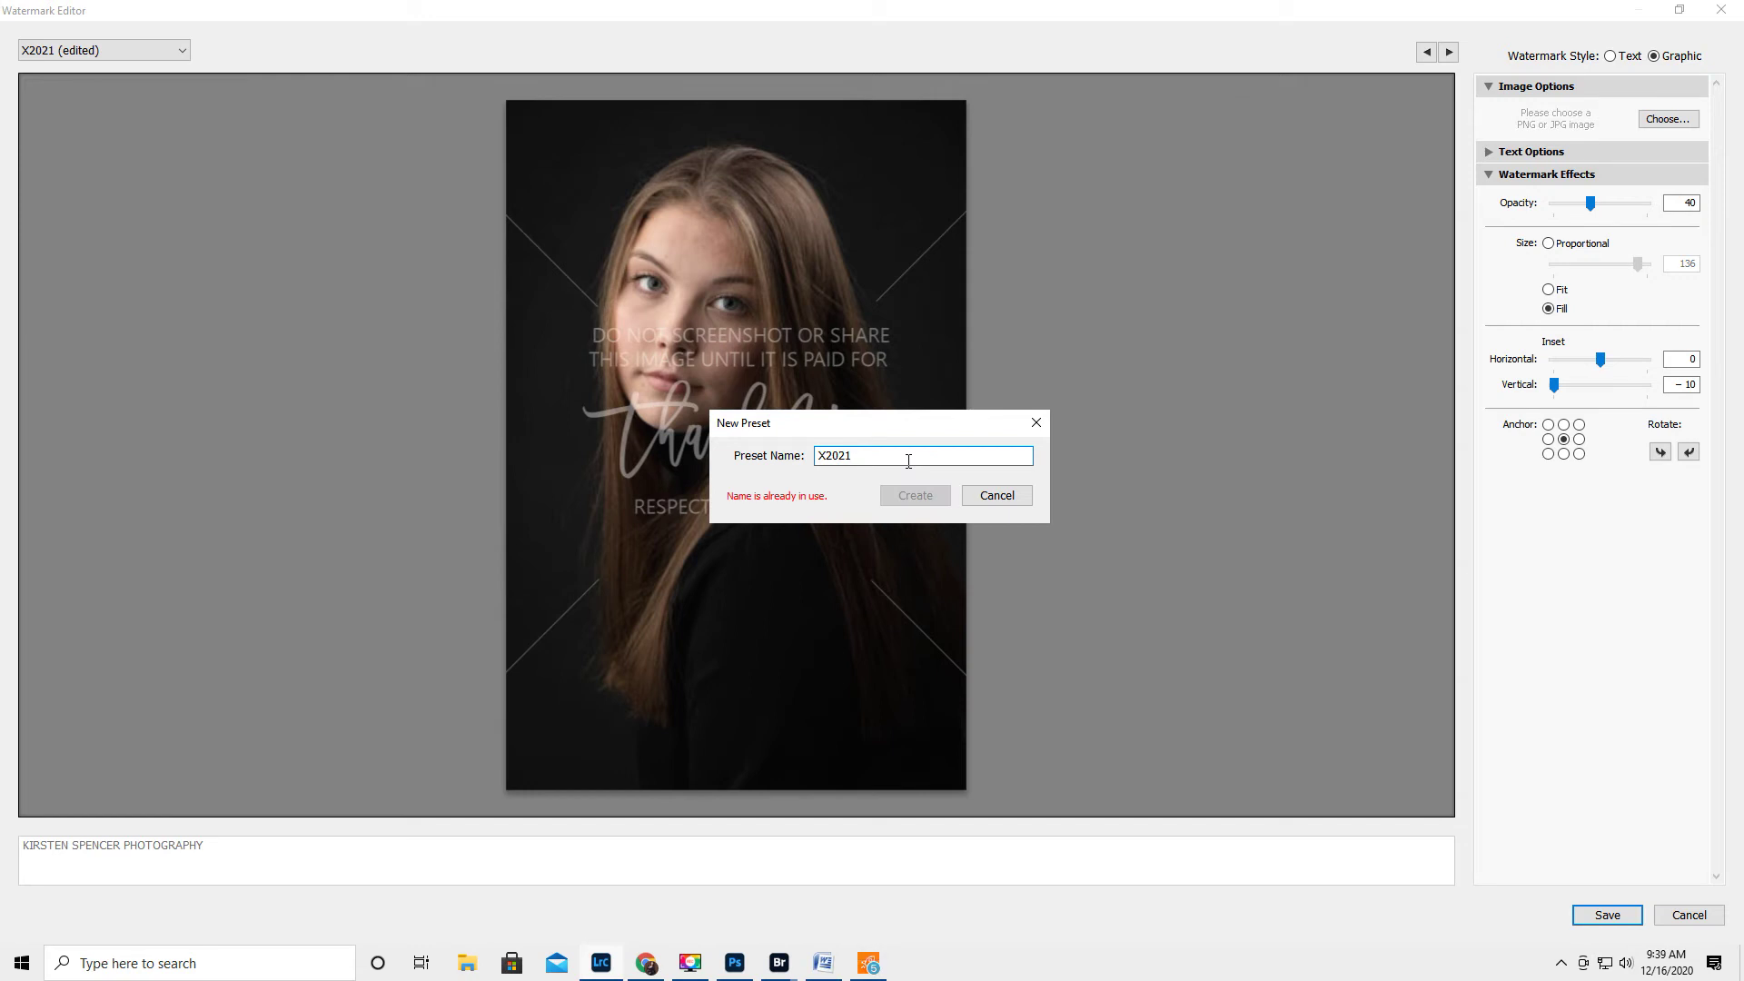
pyautogui.write('a')
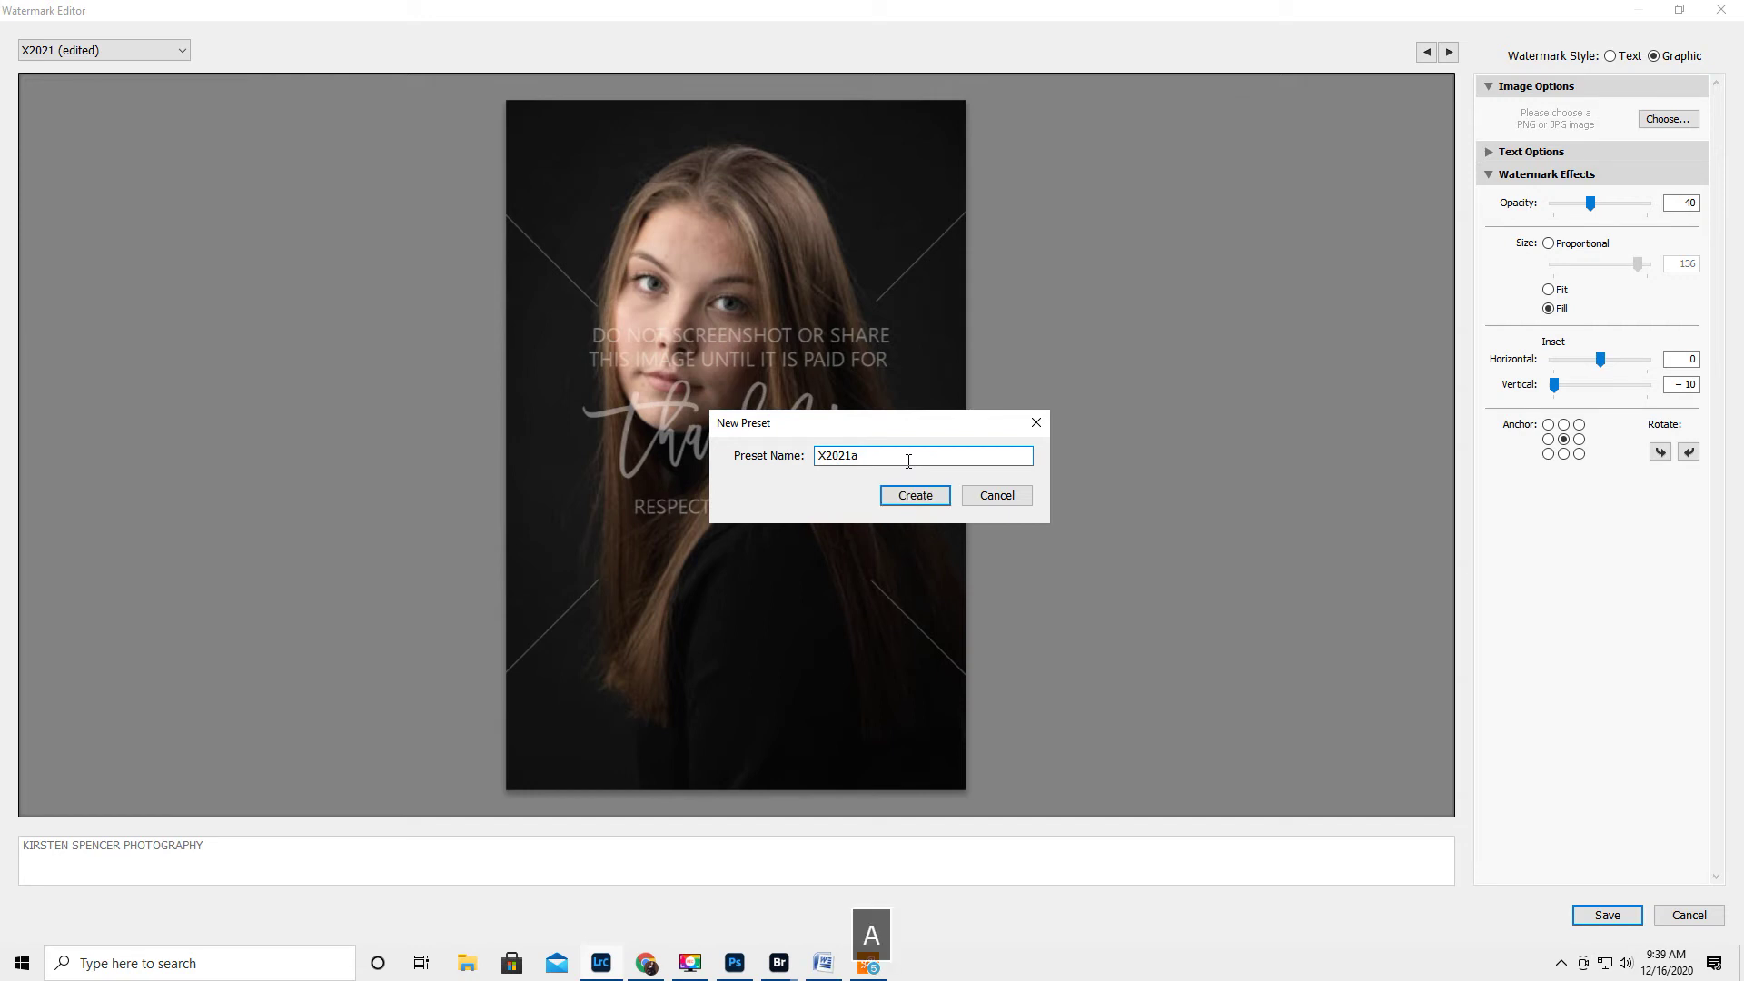
pyautogui.click(932, 496)
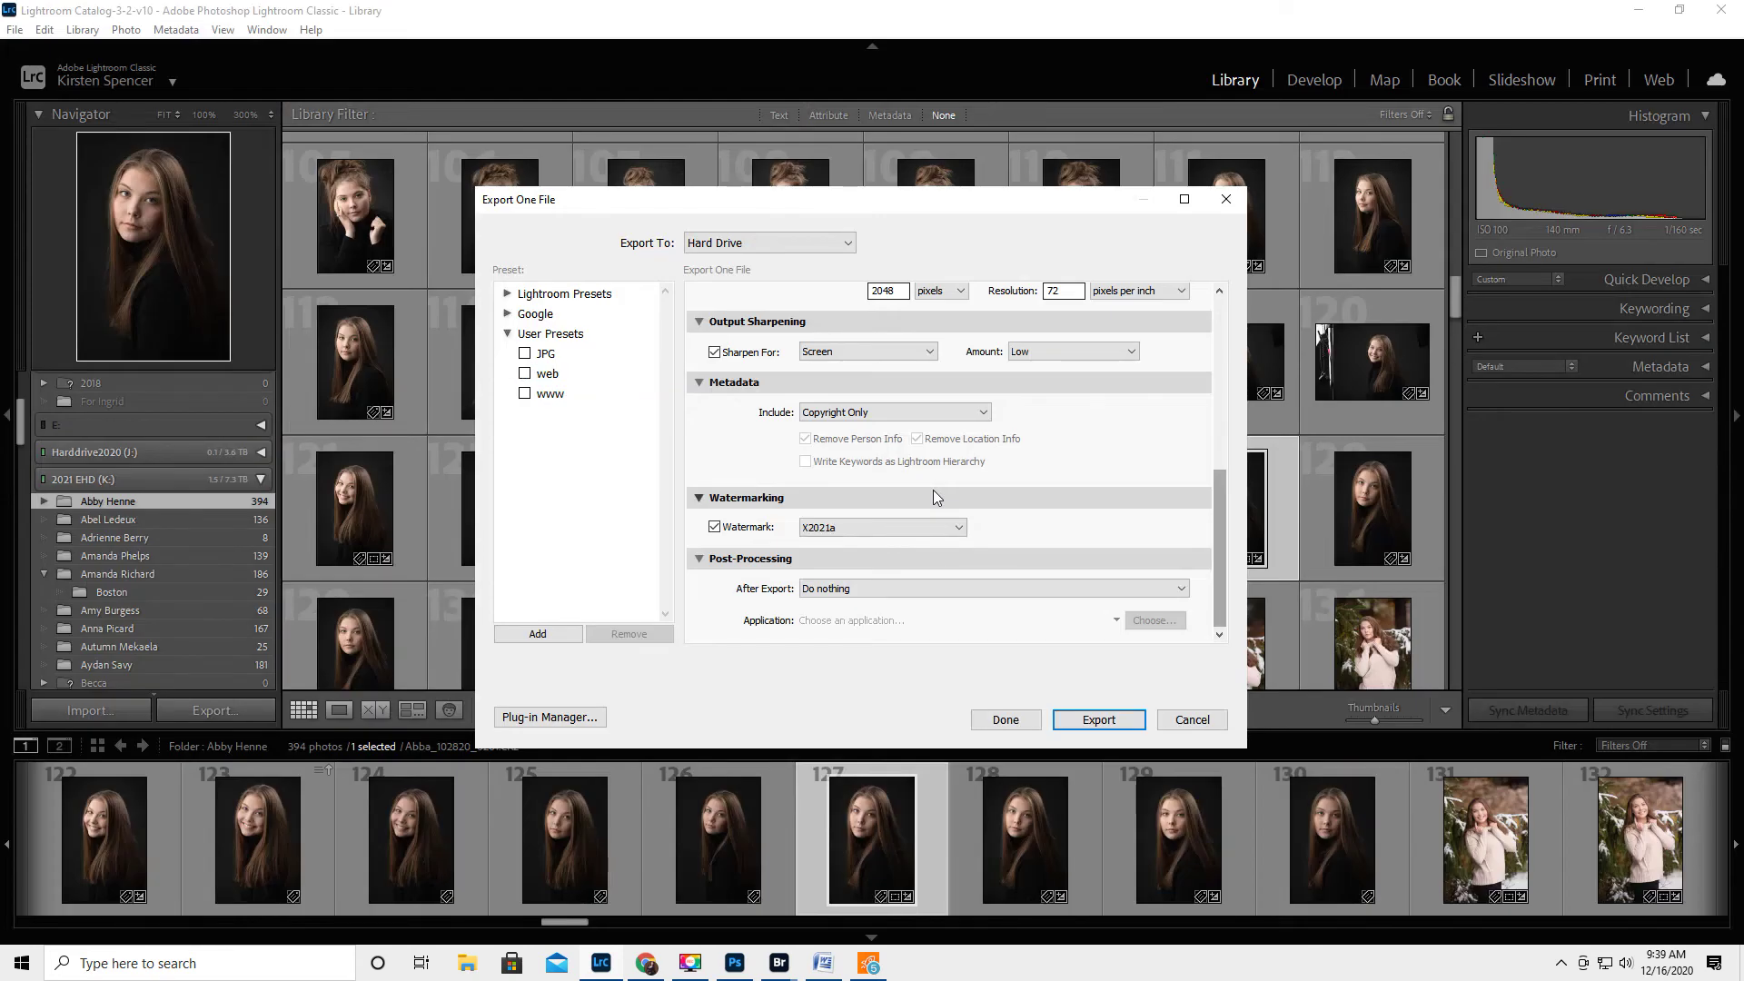
pyautogui.click(1099, 719)
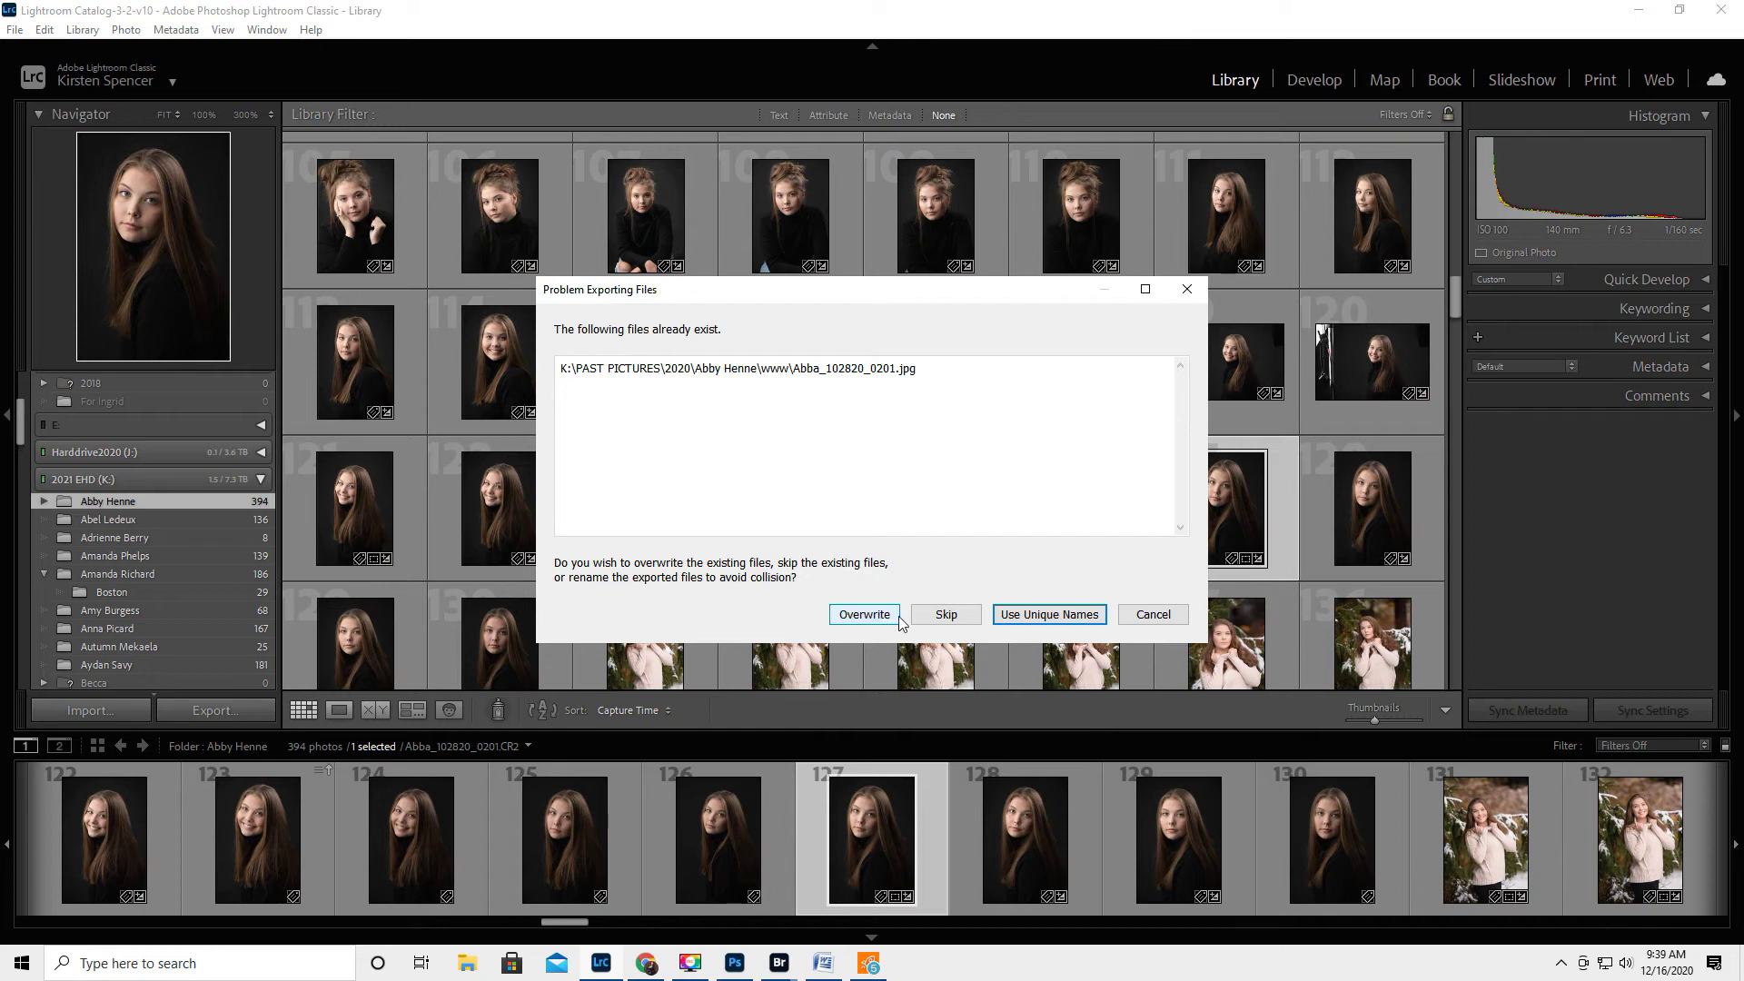
pyautogui.click(1058, 614)
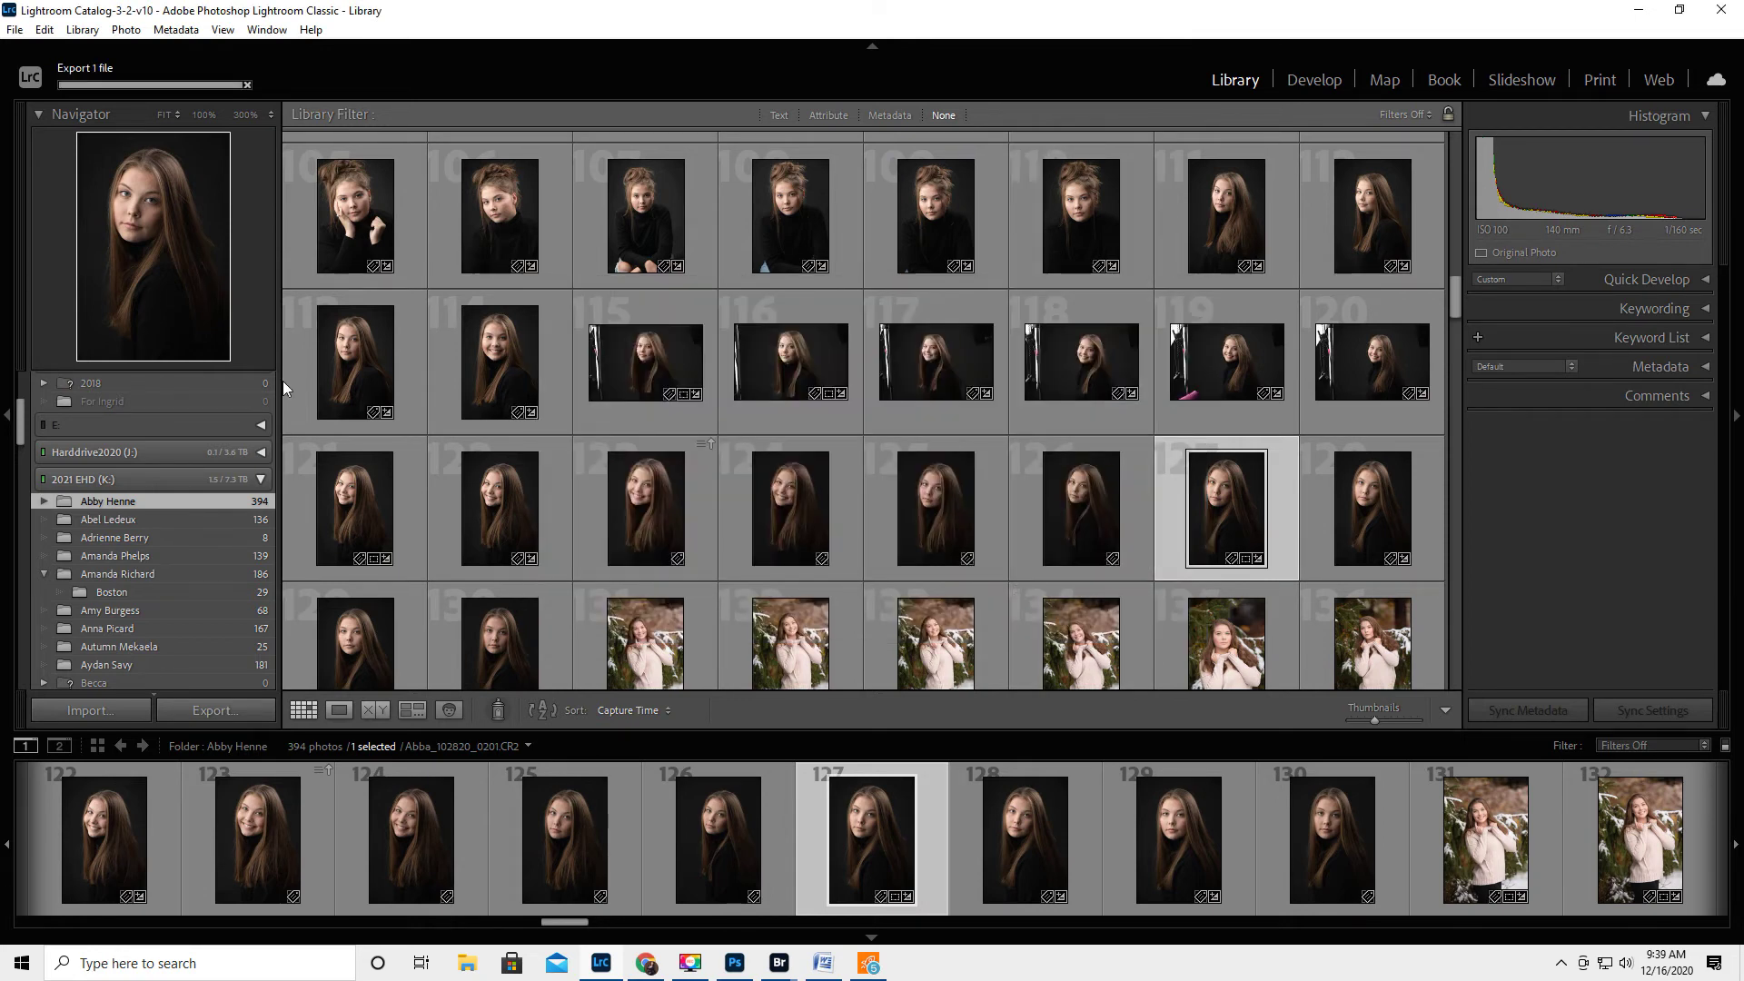
pyautogui.click(1638, 10)
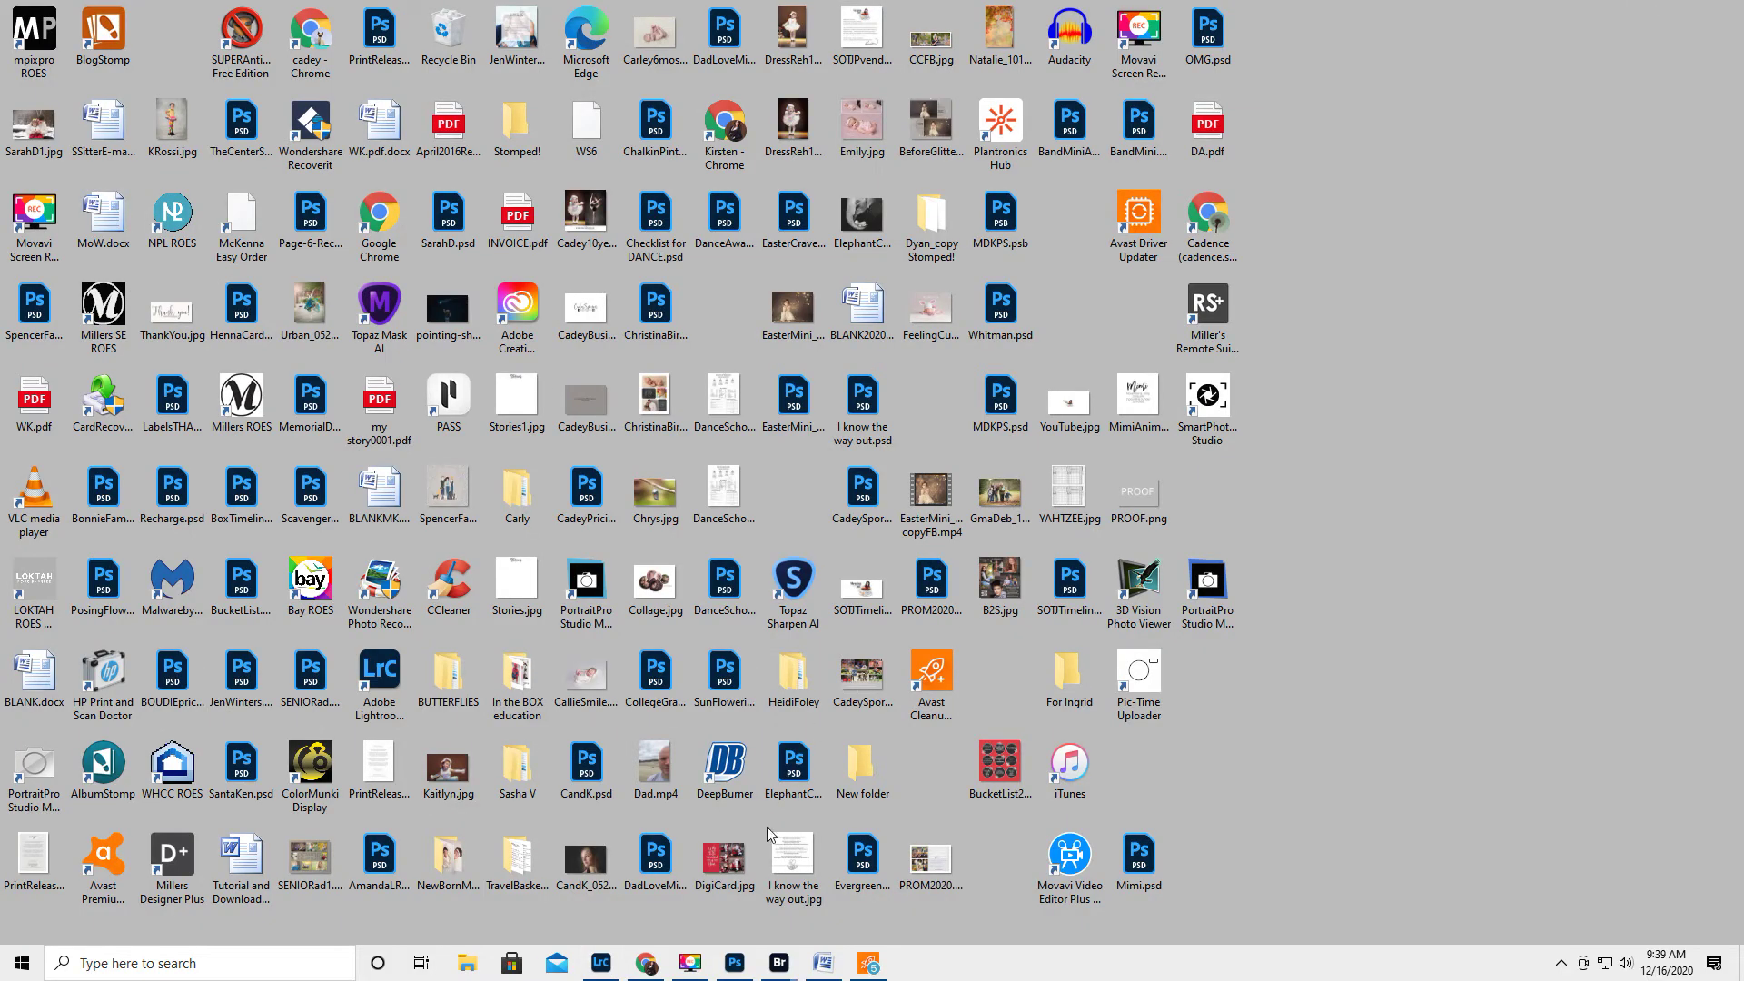
pyautogui.click(469, 963)
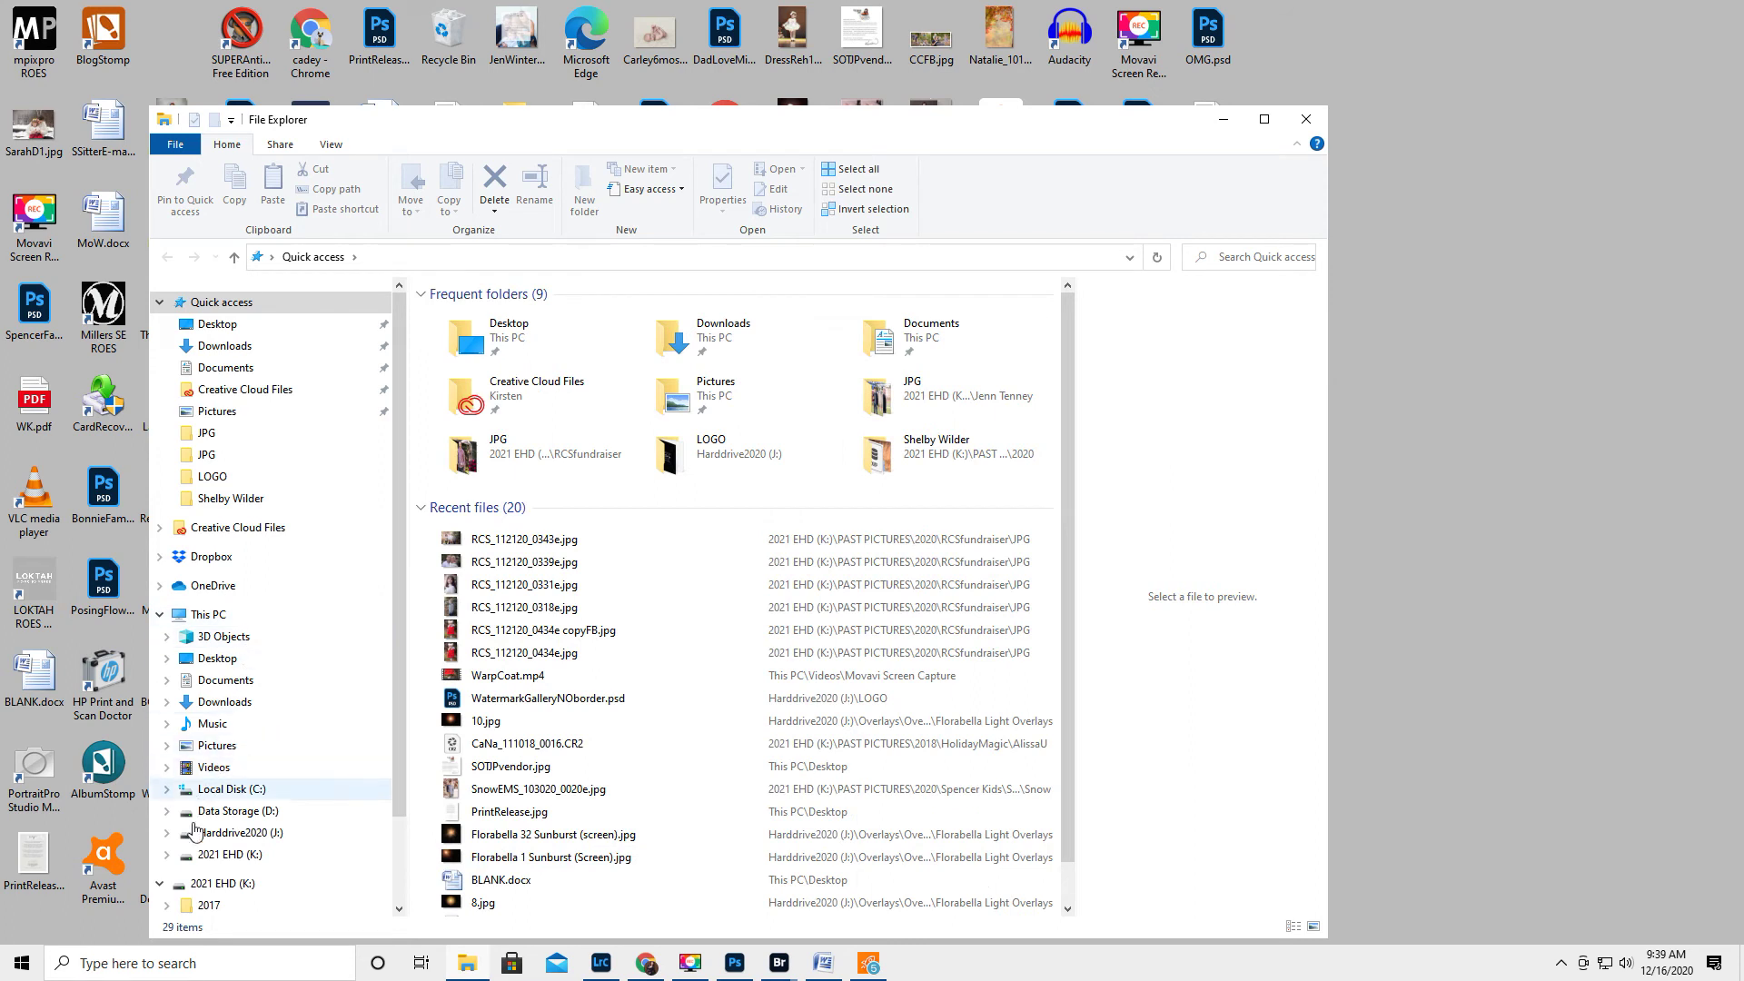
pyautogui.scroll(-1, 182, 899)
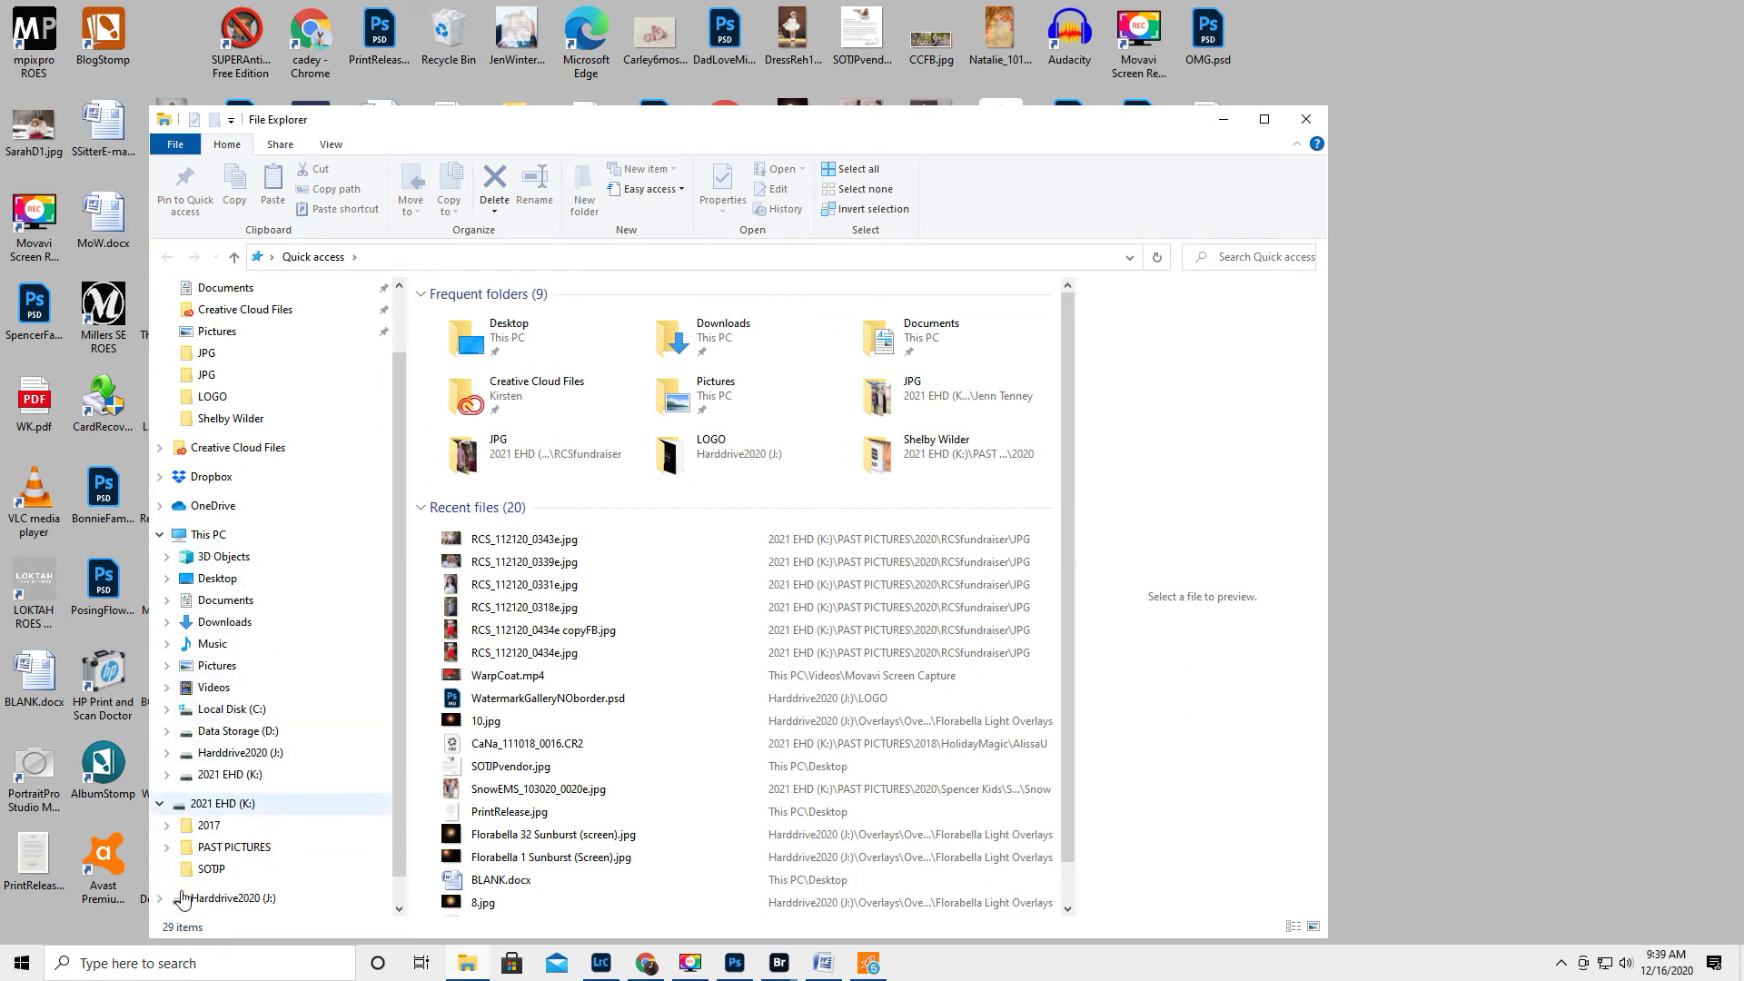
pyautogui.click(166, 847)
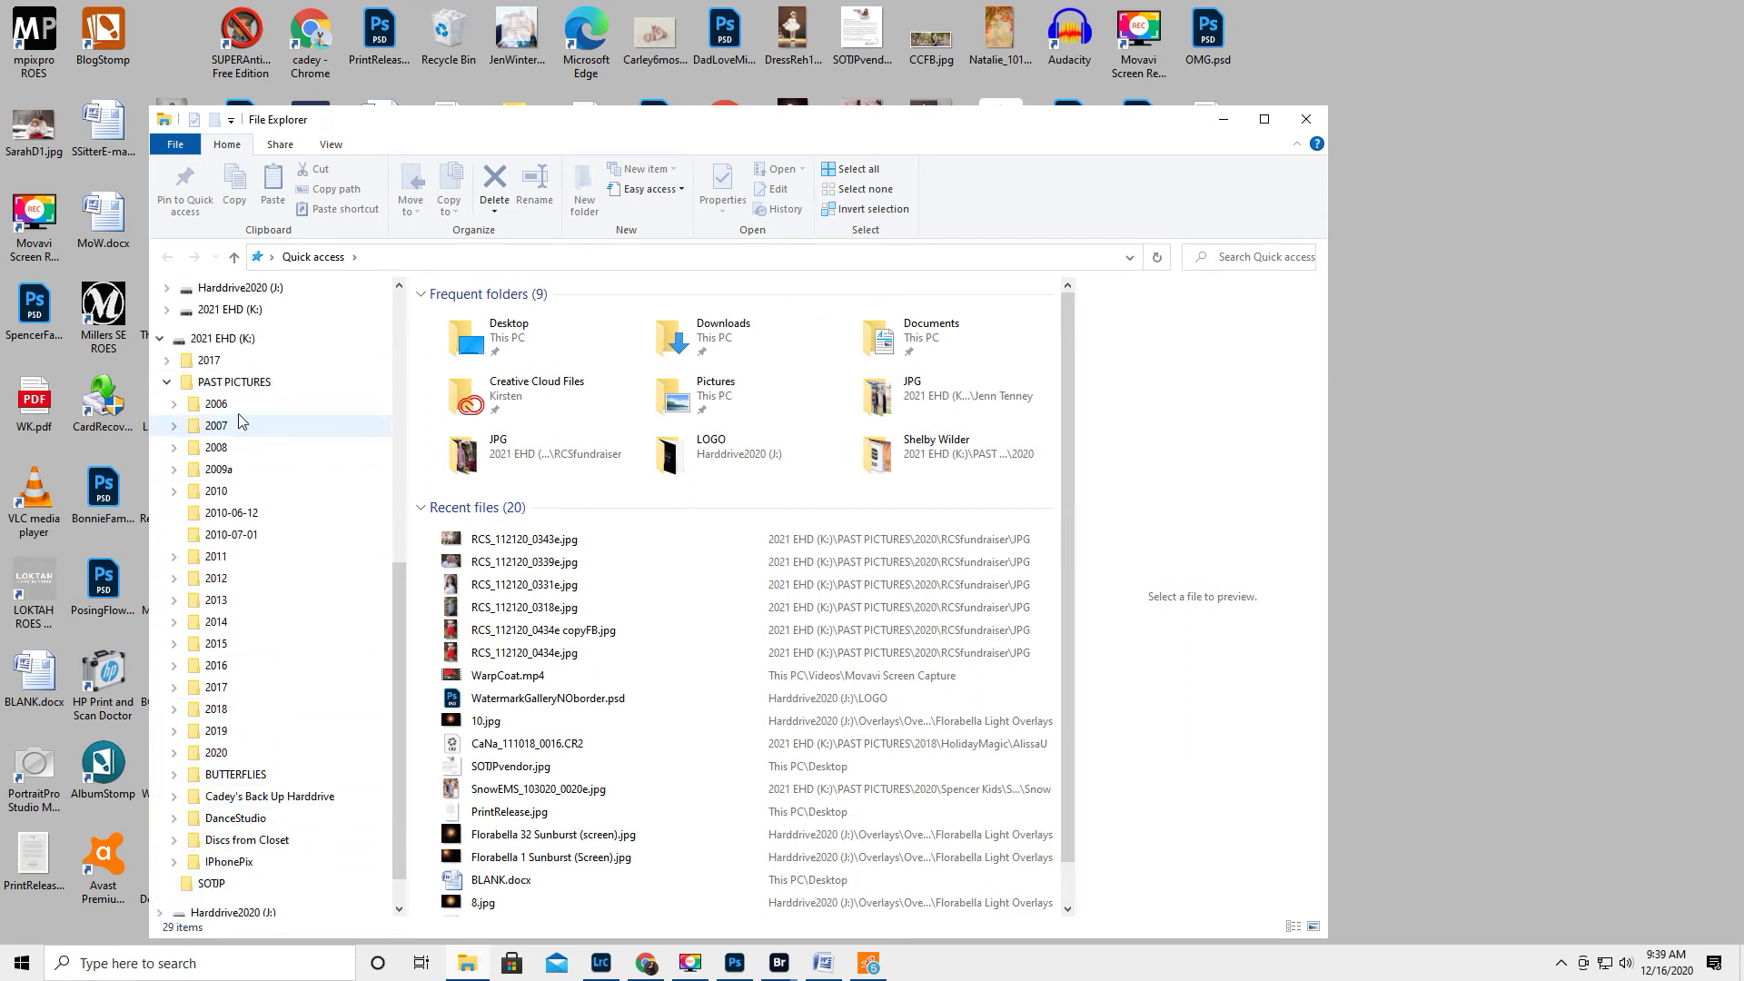
pyautogui.click(175, 754)
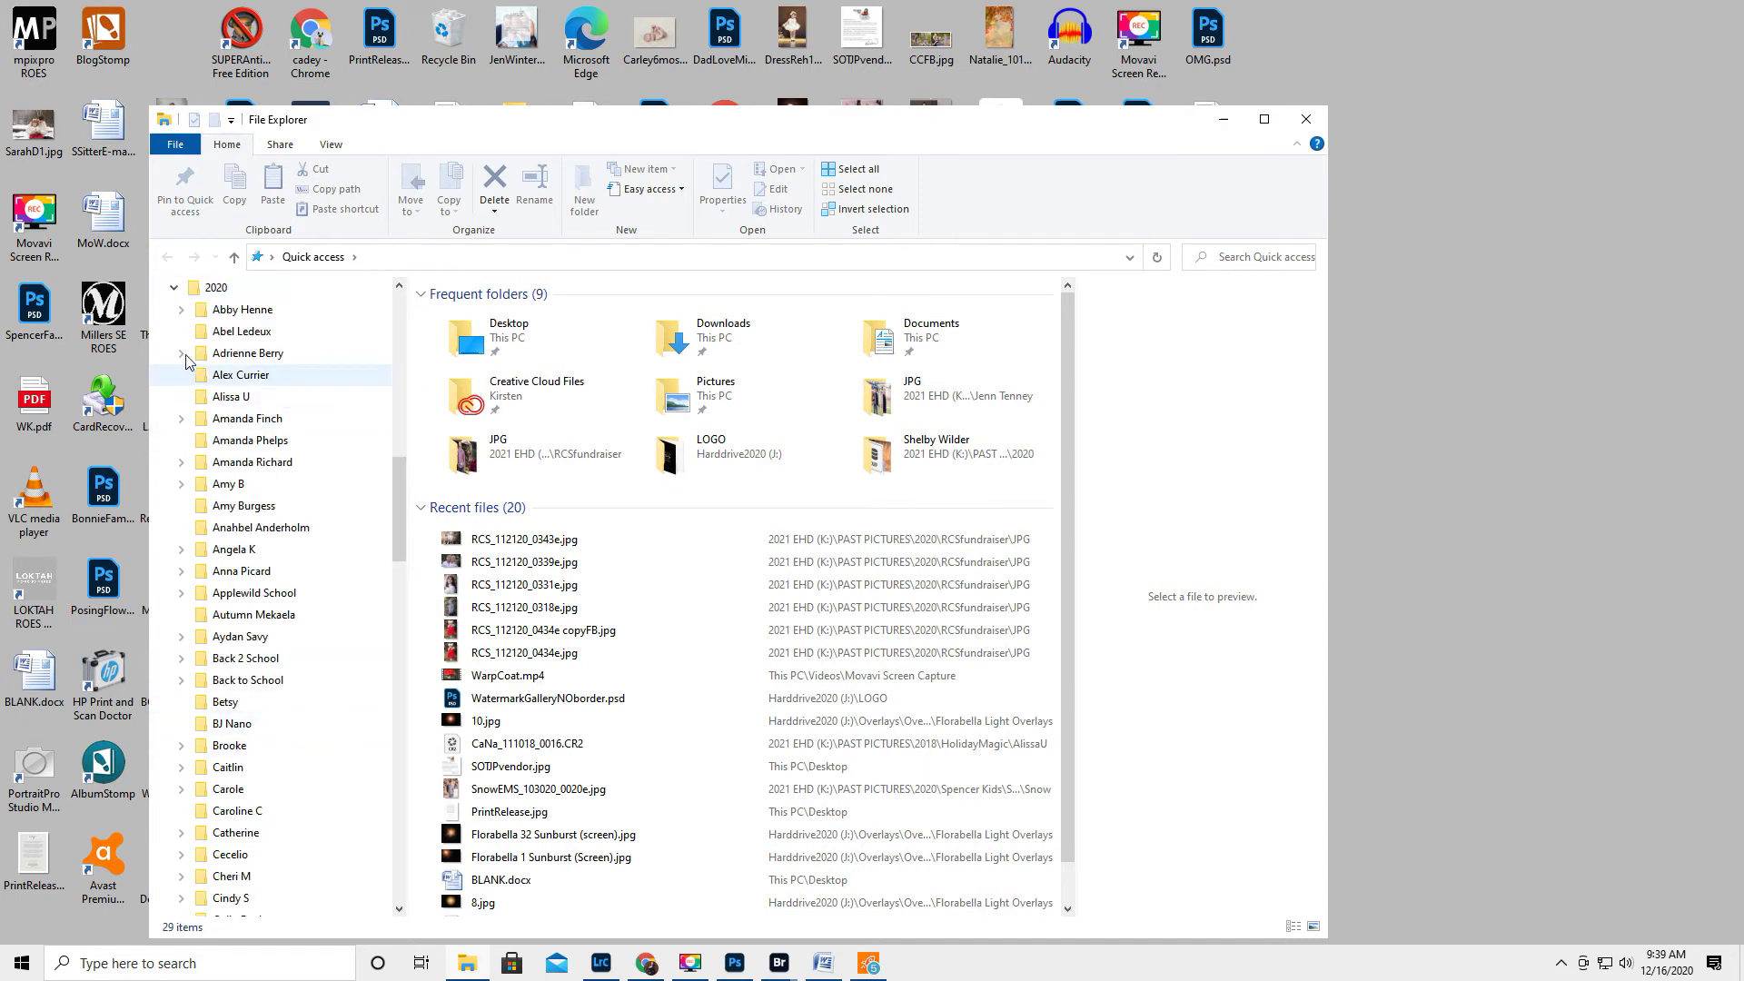
pyautogui.click(181, 309)
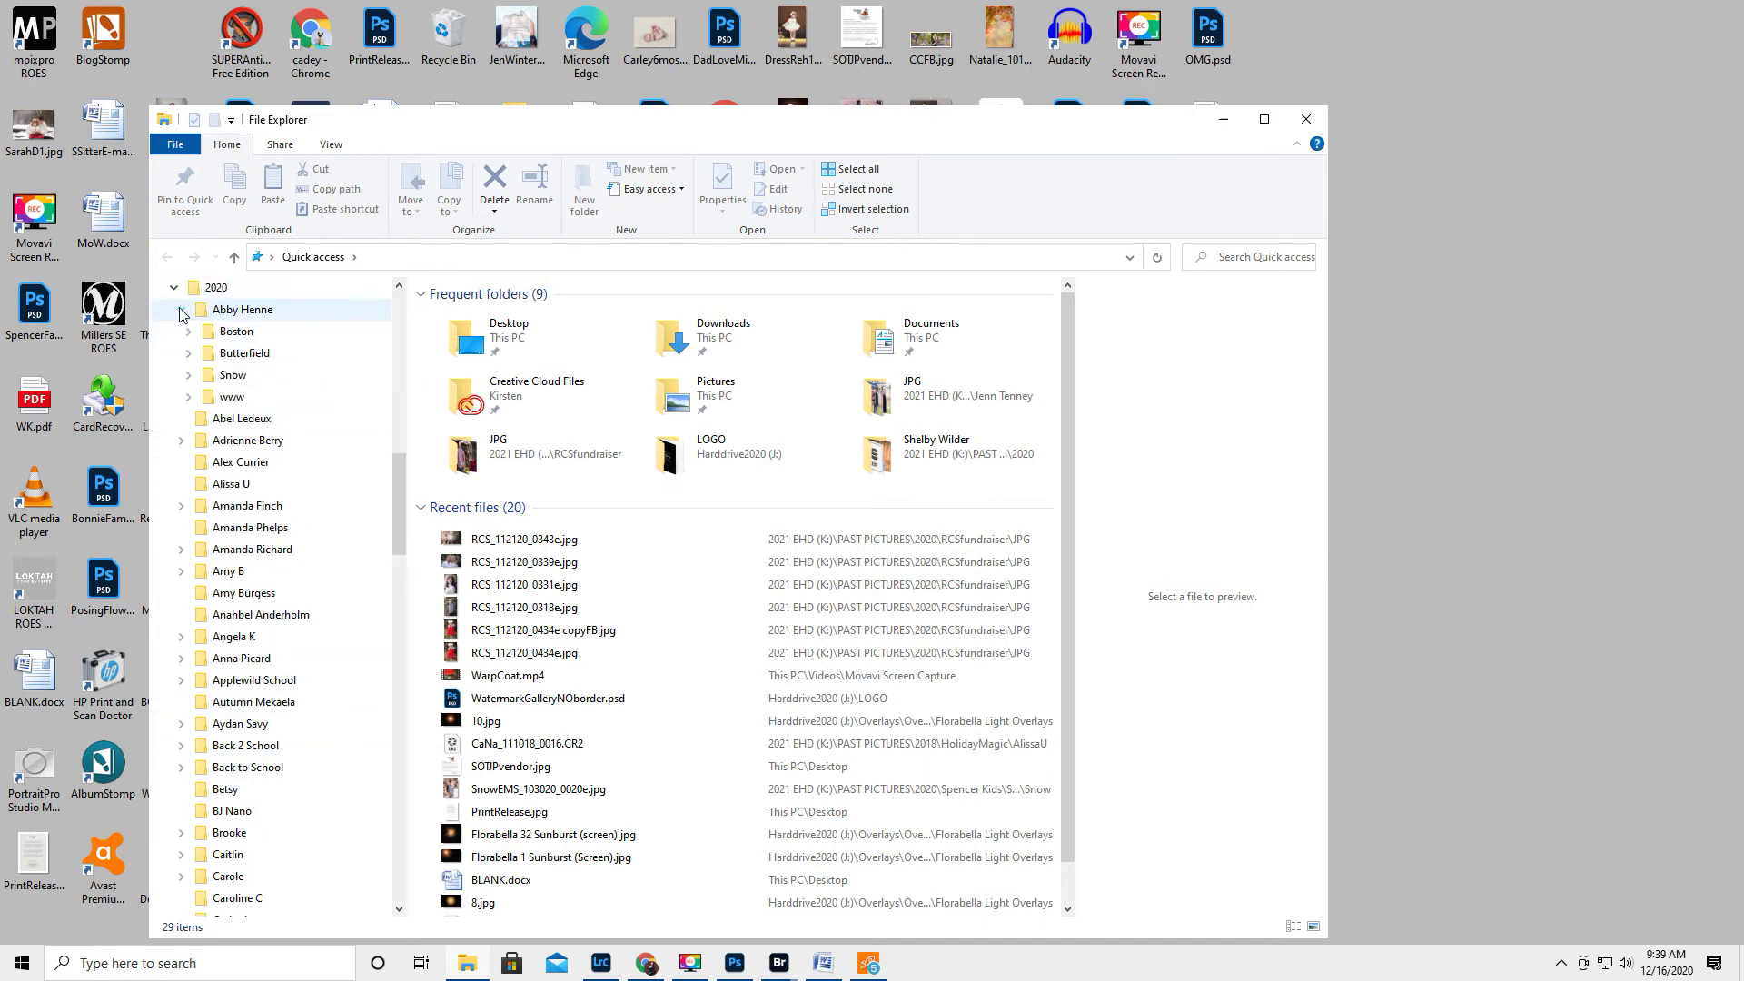
pyautogui.click(234, 396)
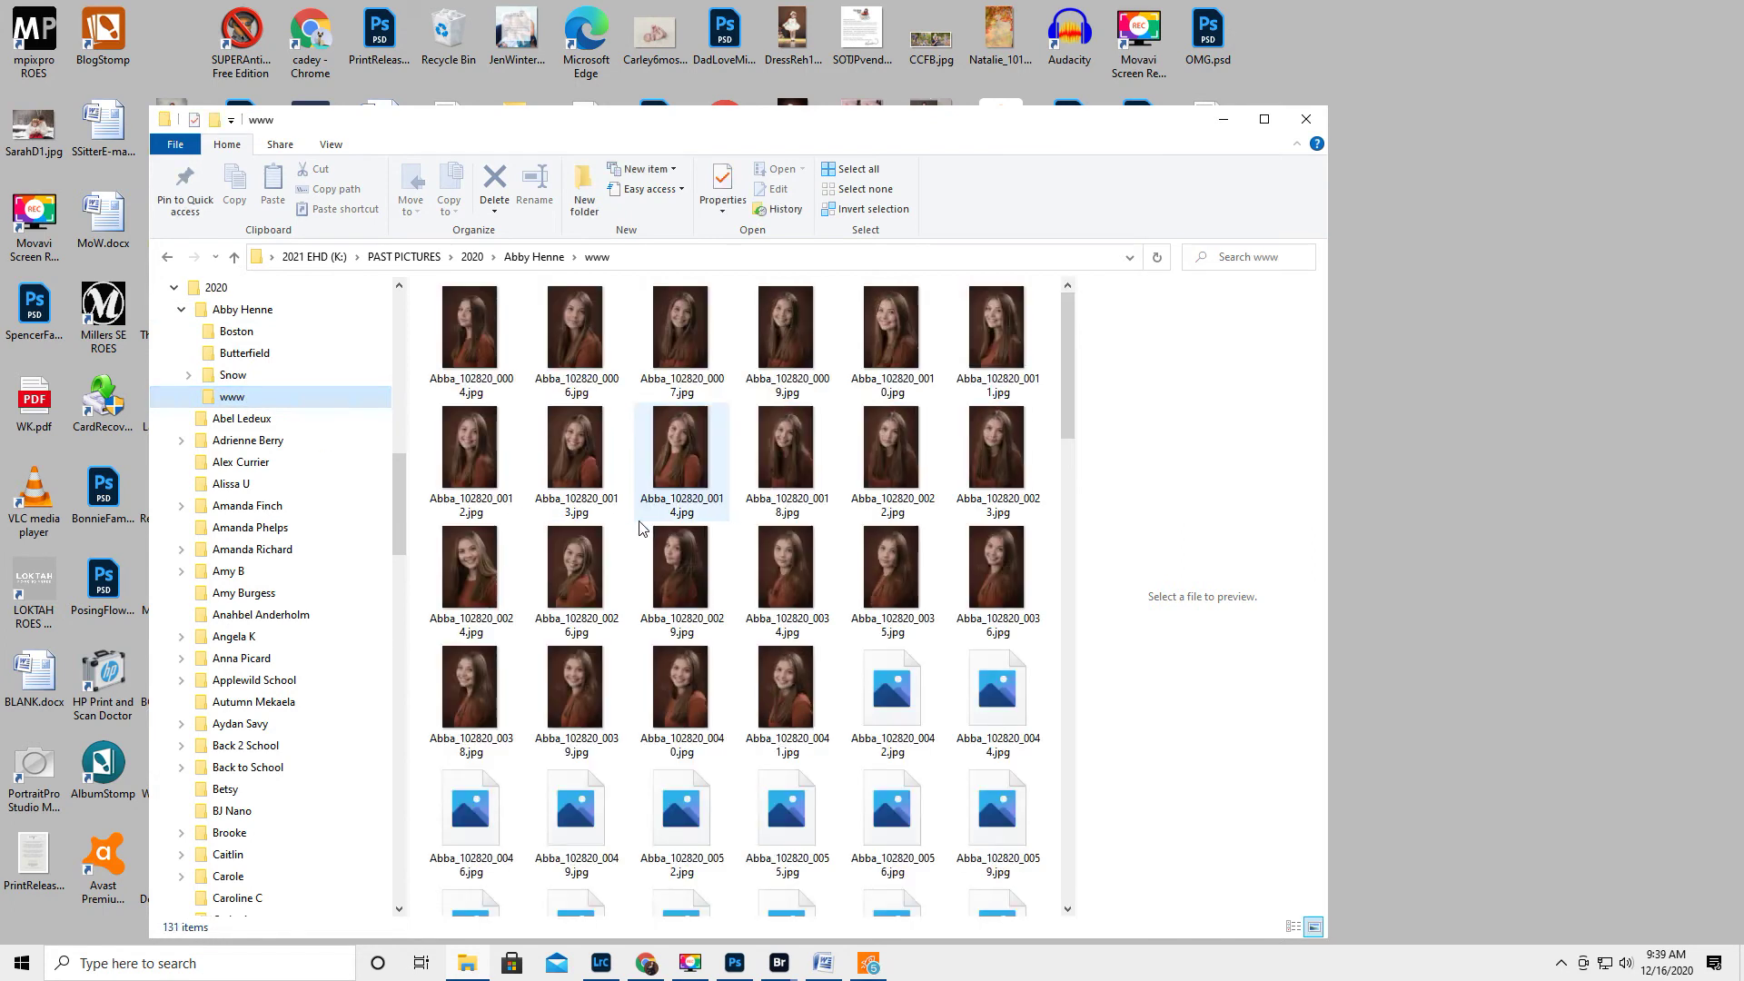
# - Preview the exported Abba_102820_0128.jpg showing the Thank You watermark
pyautogui.scroll(-6, 722, 528)
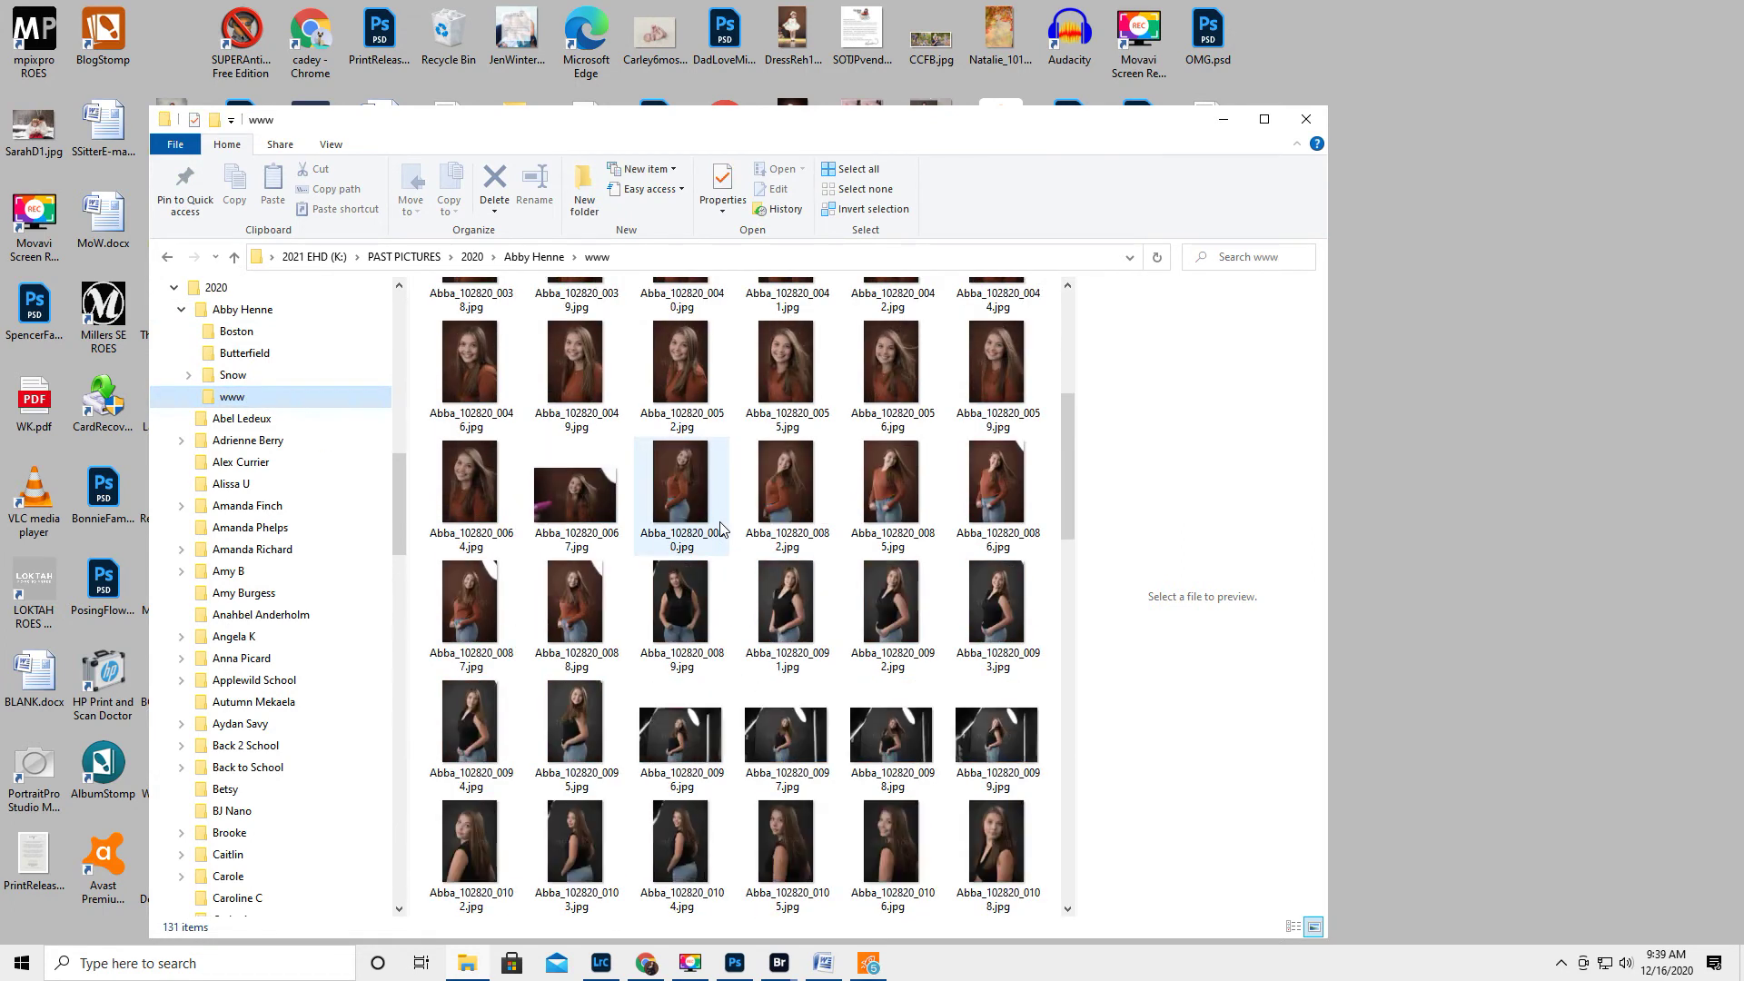
pyautogui.scroll(-3, 722, 528)
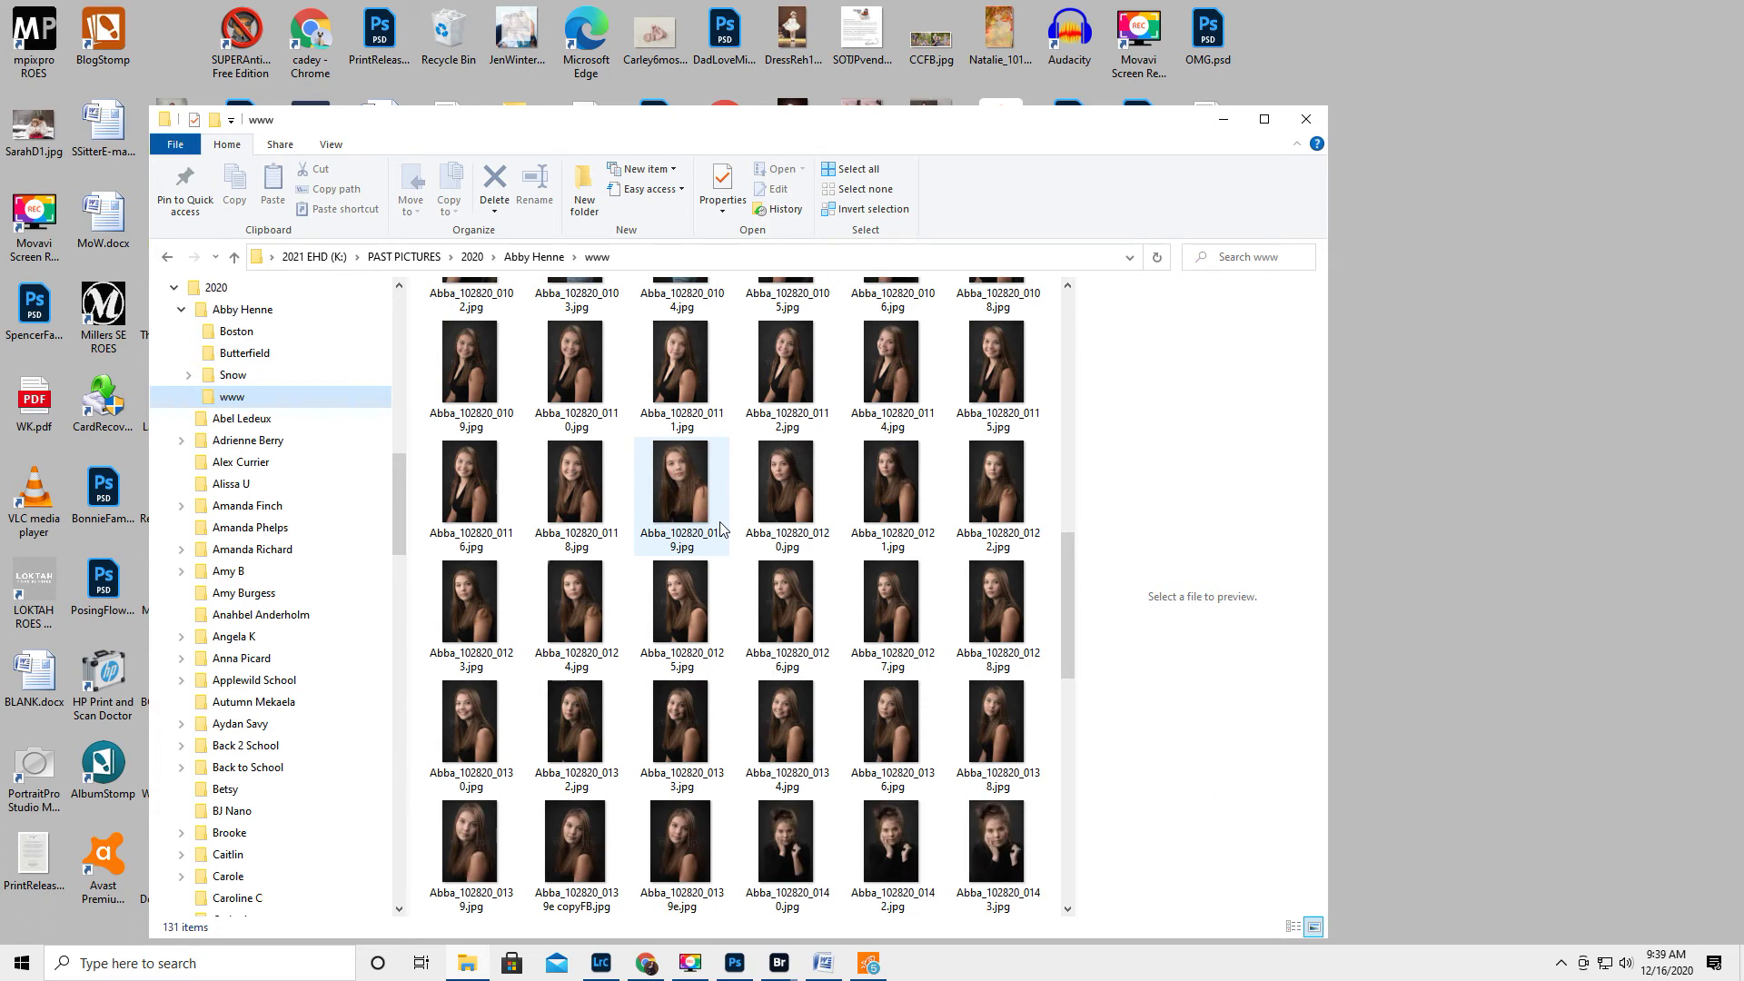
pyautogui.scroll(-1, 722, 528)
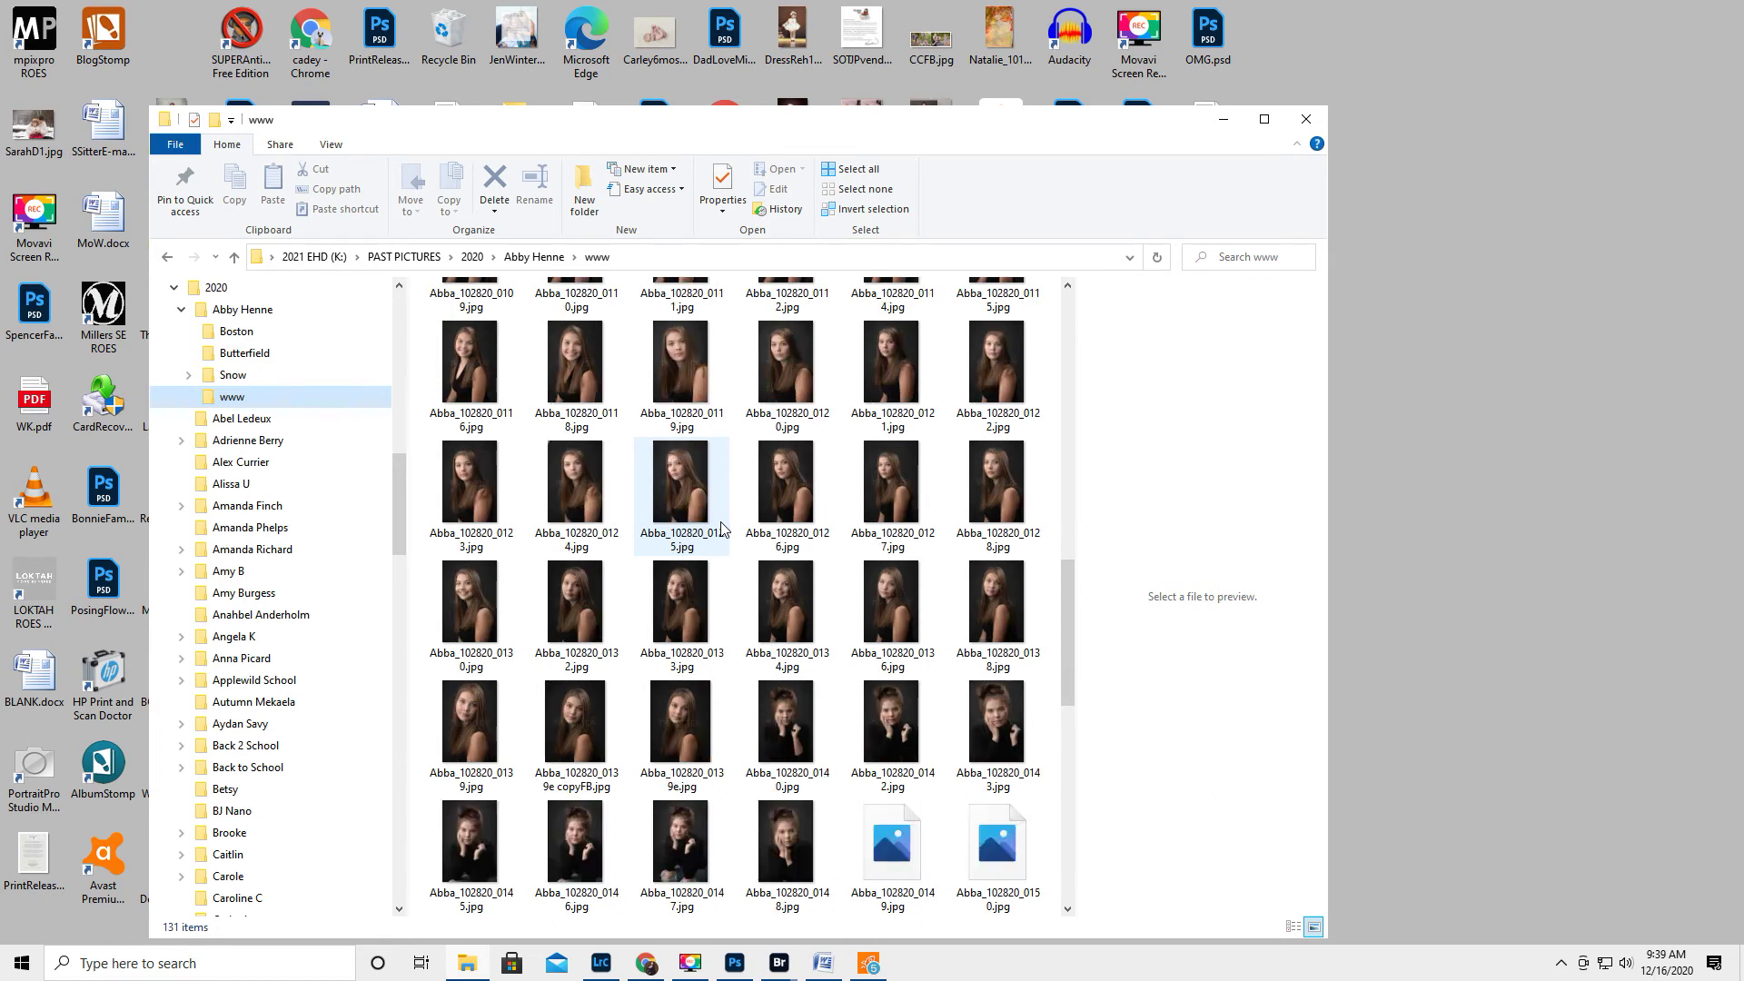
pyautogui.click(993, 471)
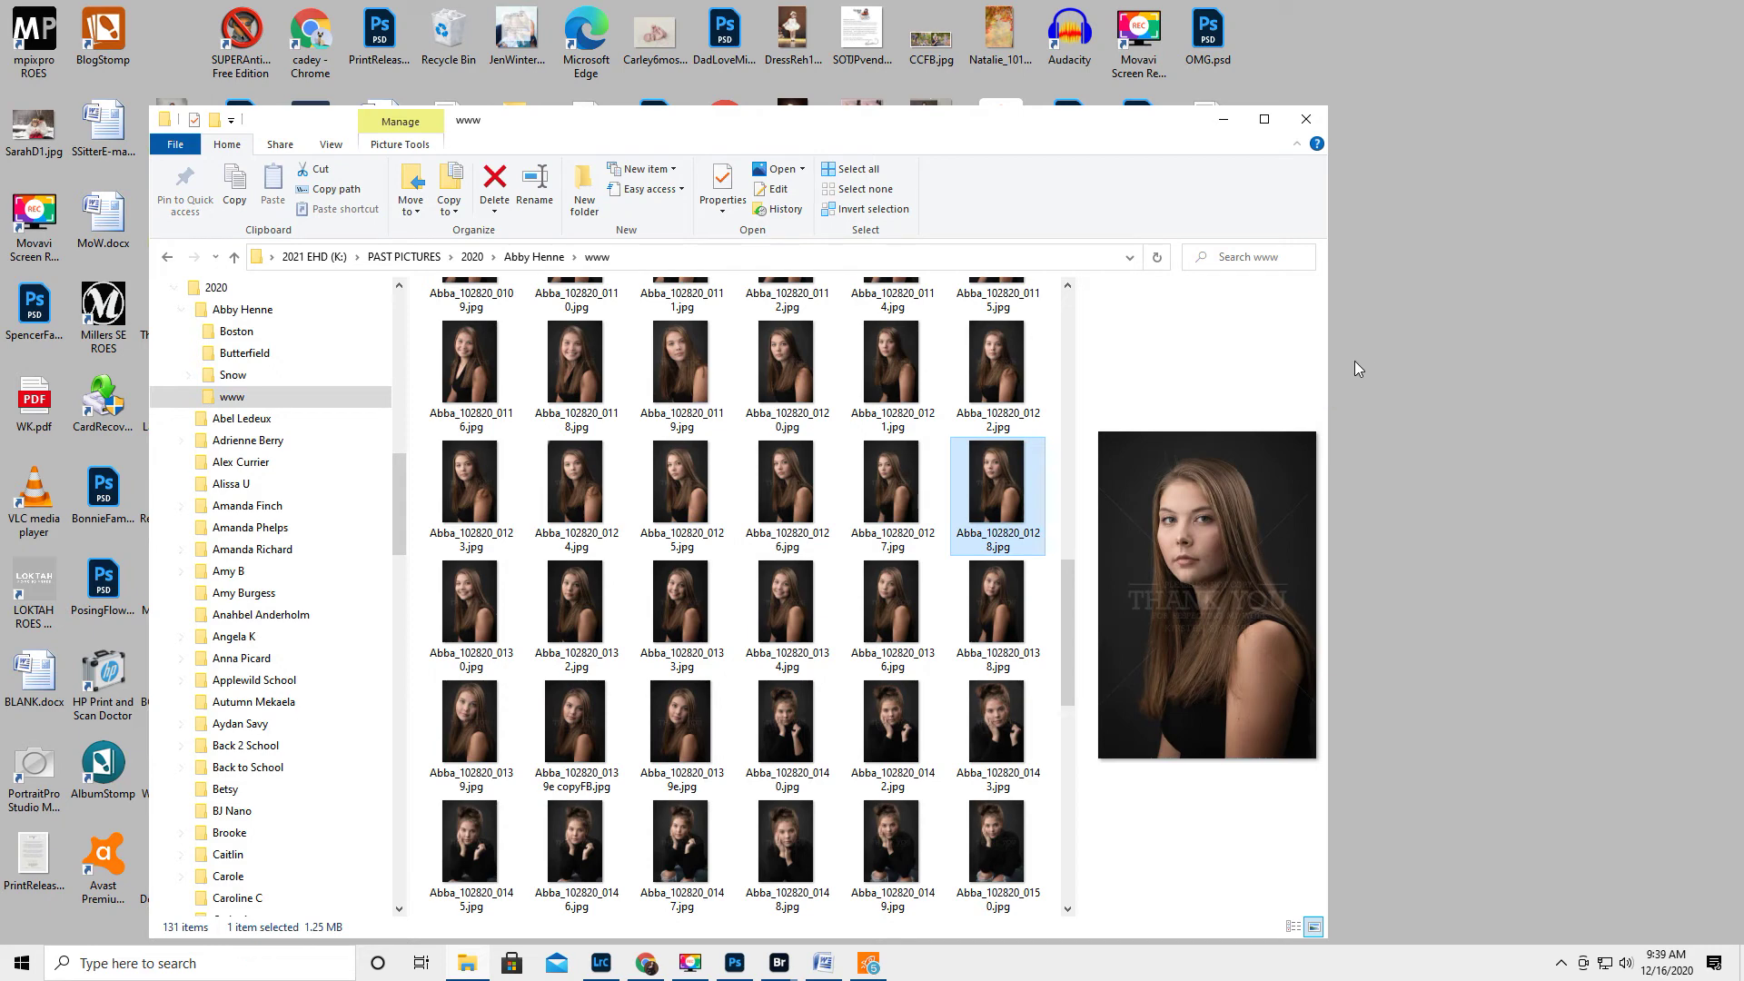
pyautogui.moveTo(1327, 359); pyautogui.dragTo(1558, 359)
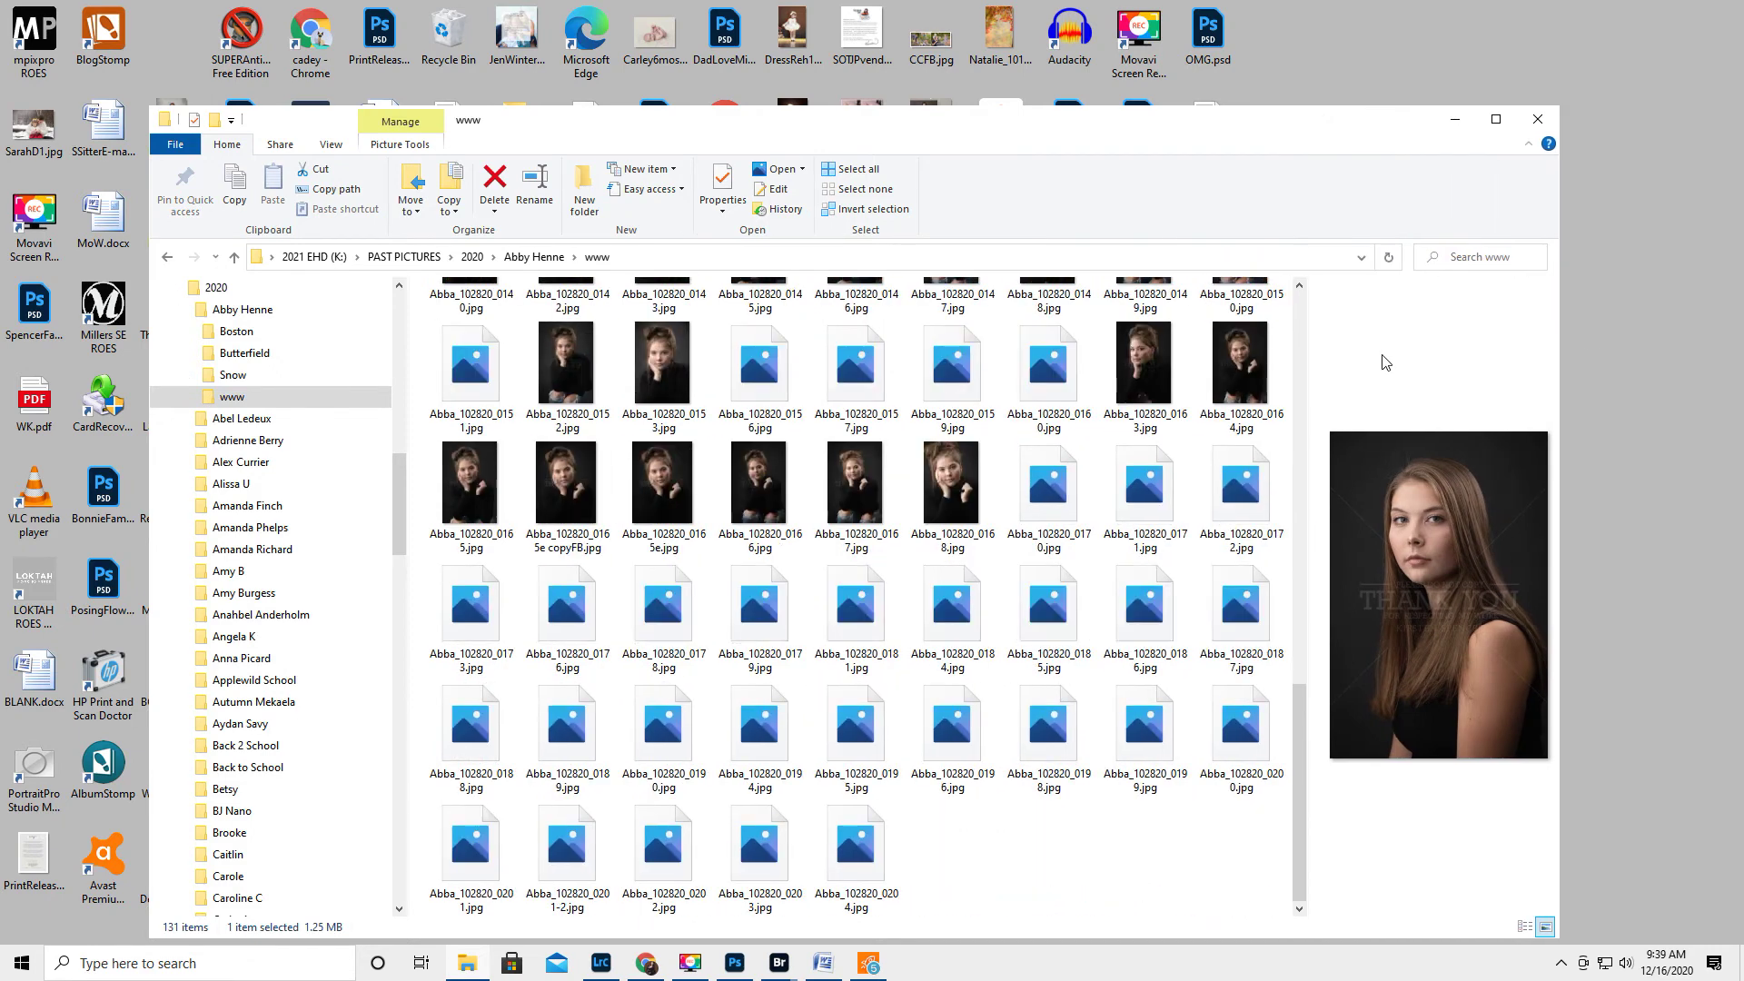
pyautogui.moveTo(1317, 358); pyautogui.dragTo(710, 423)
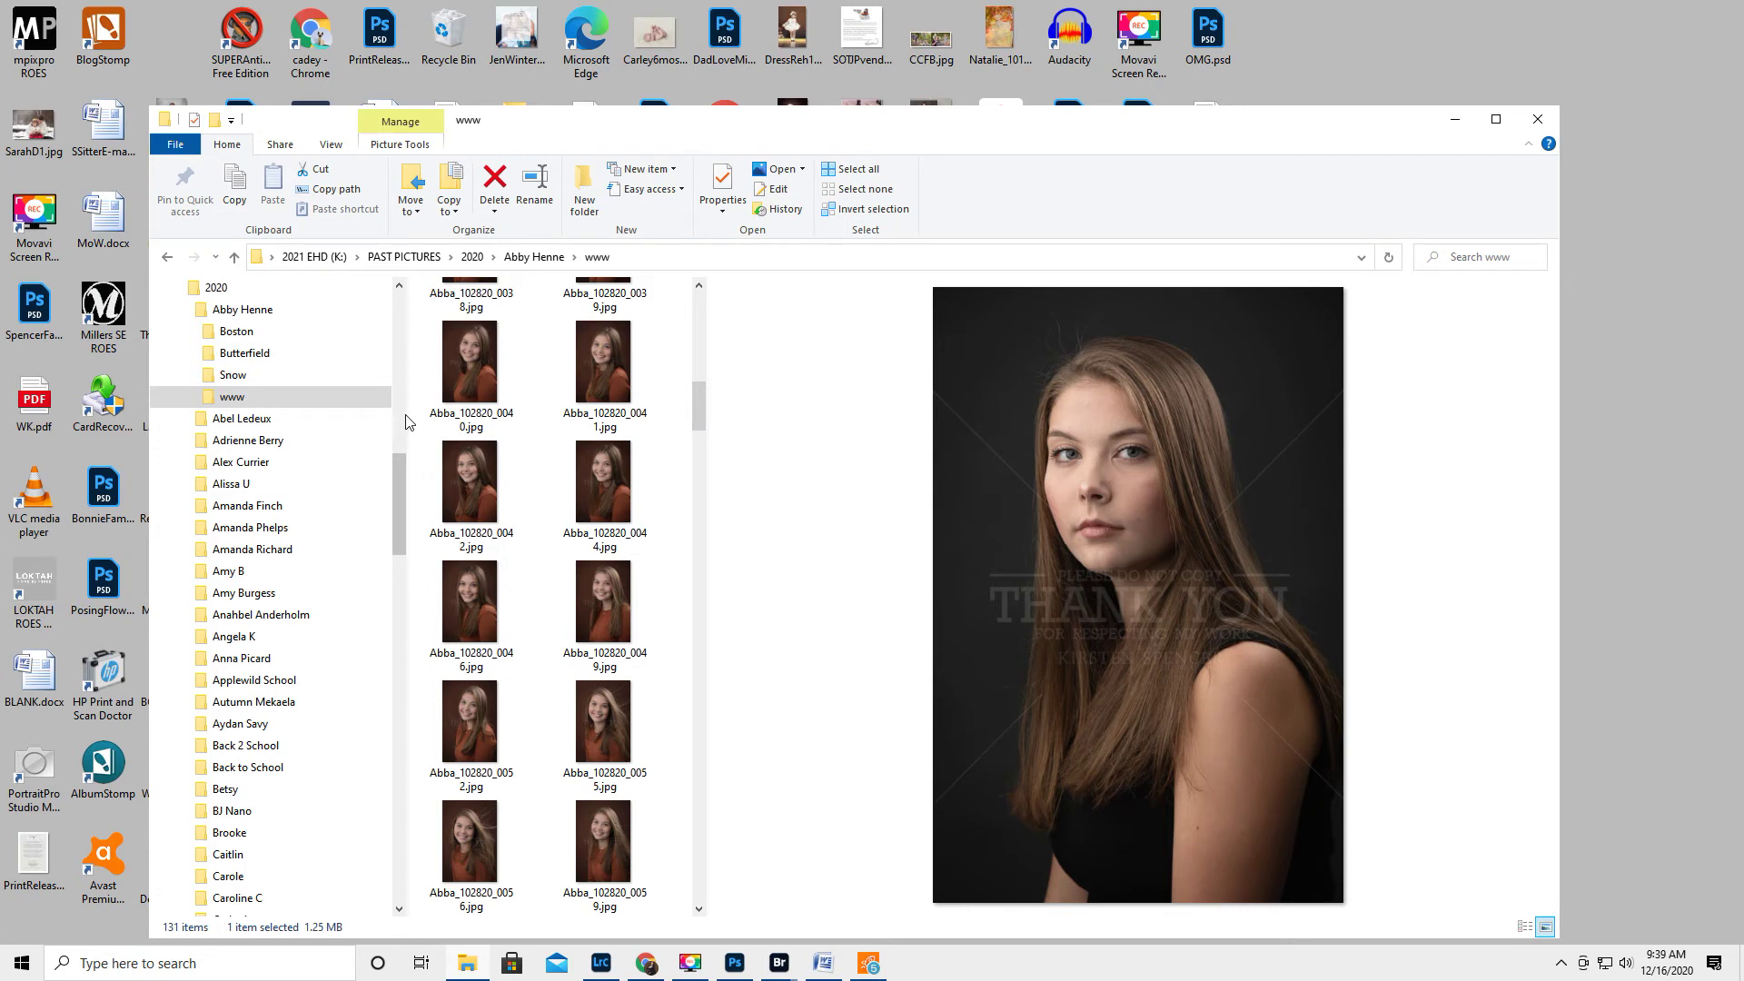
pyautogui.moveTo(408, 412); pyautogui.dragTo(243, 412)
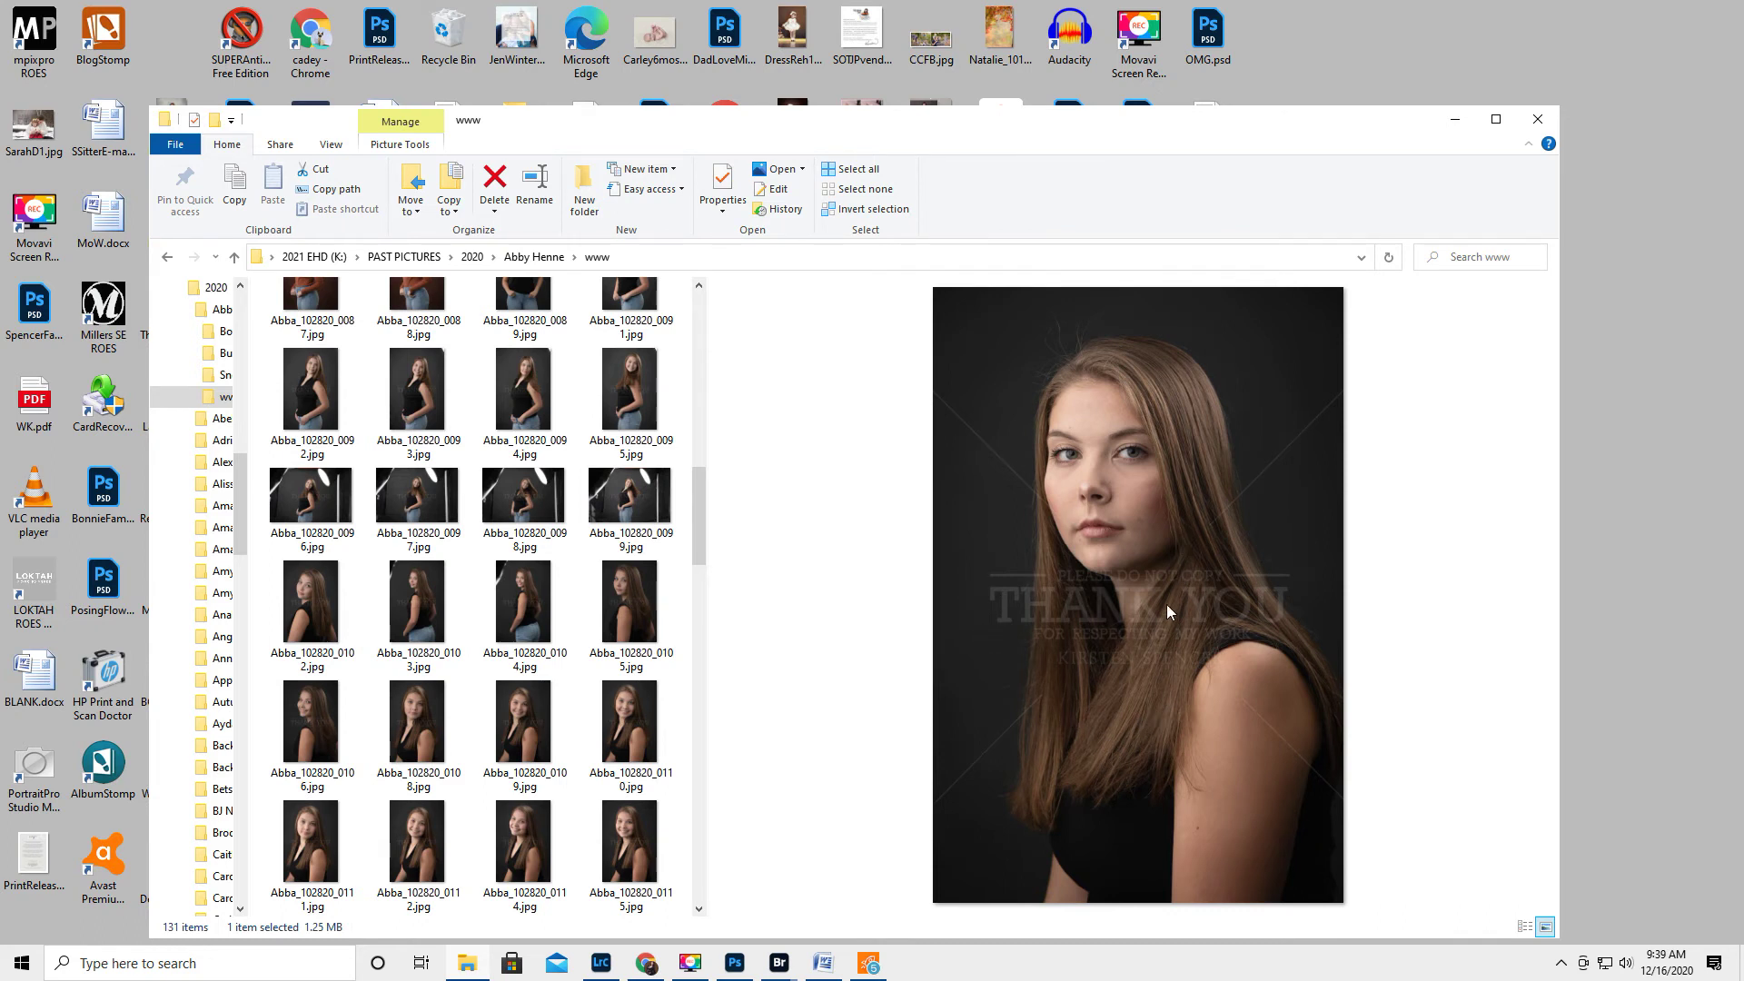
pyautogui.scroll(-1, 575, 670)
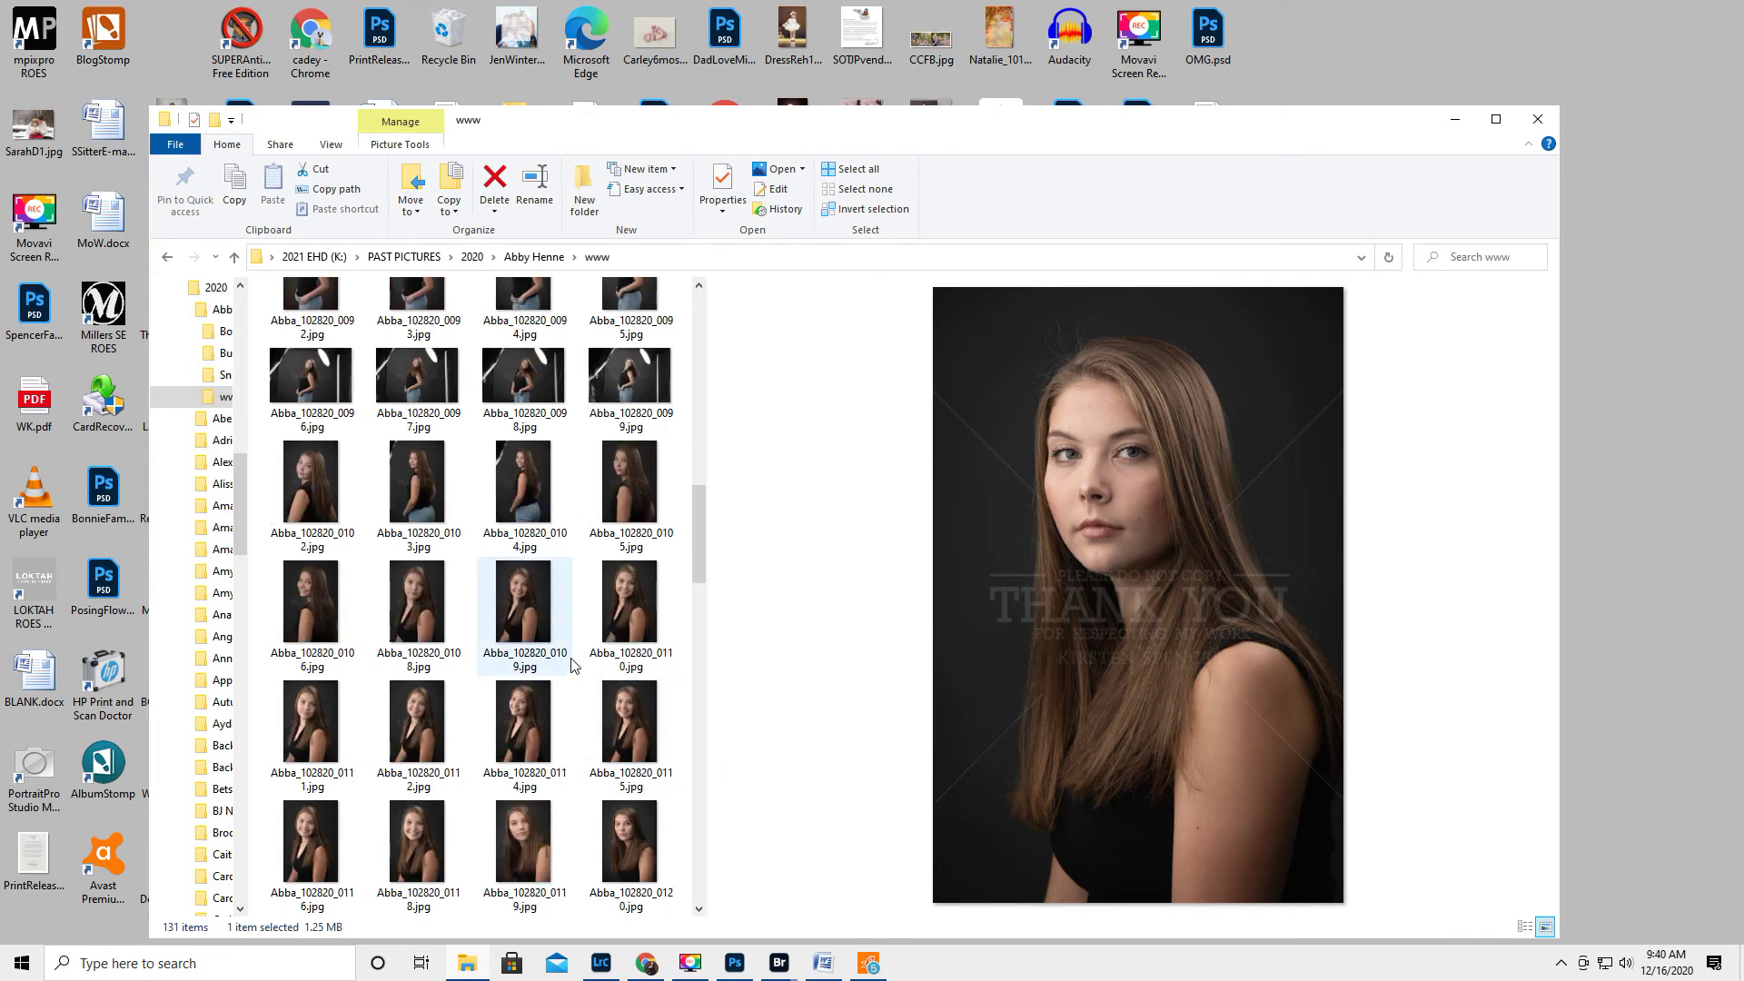
pyautogui.scroll(-2, 572, 666)
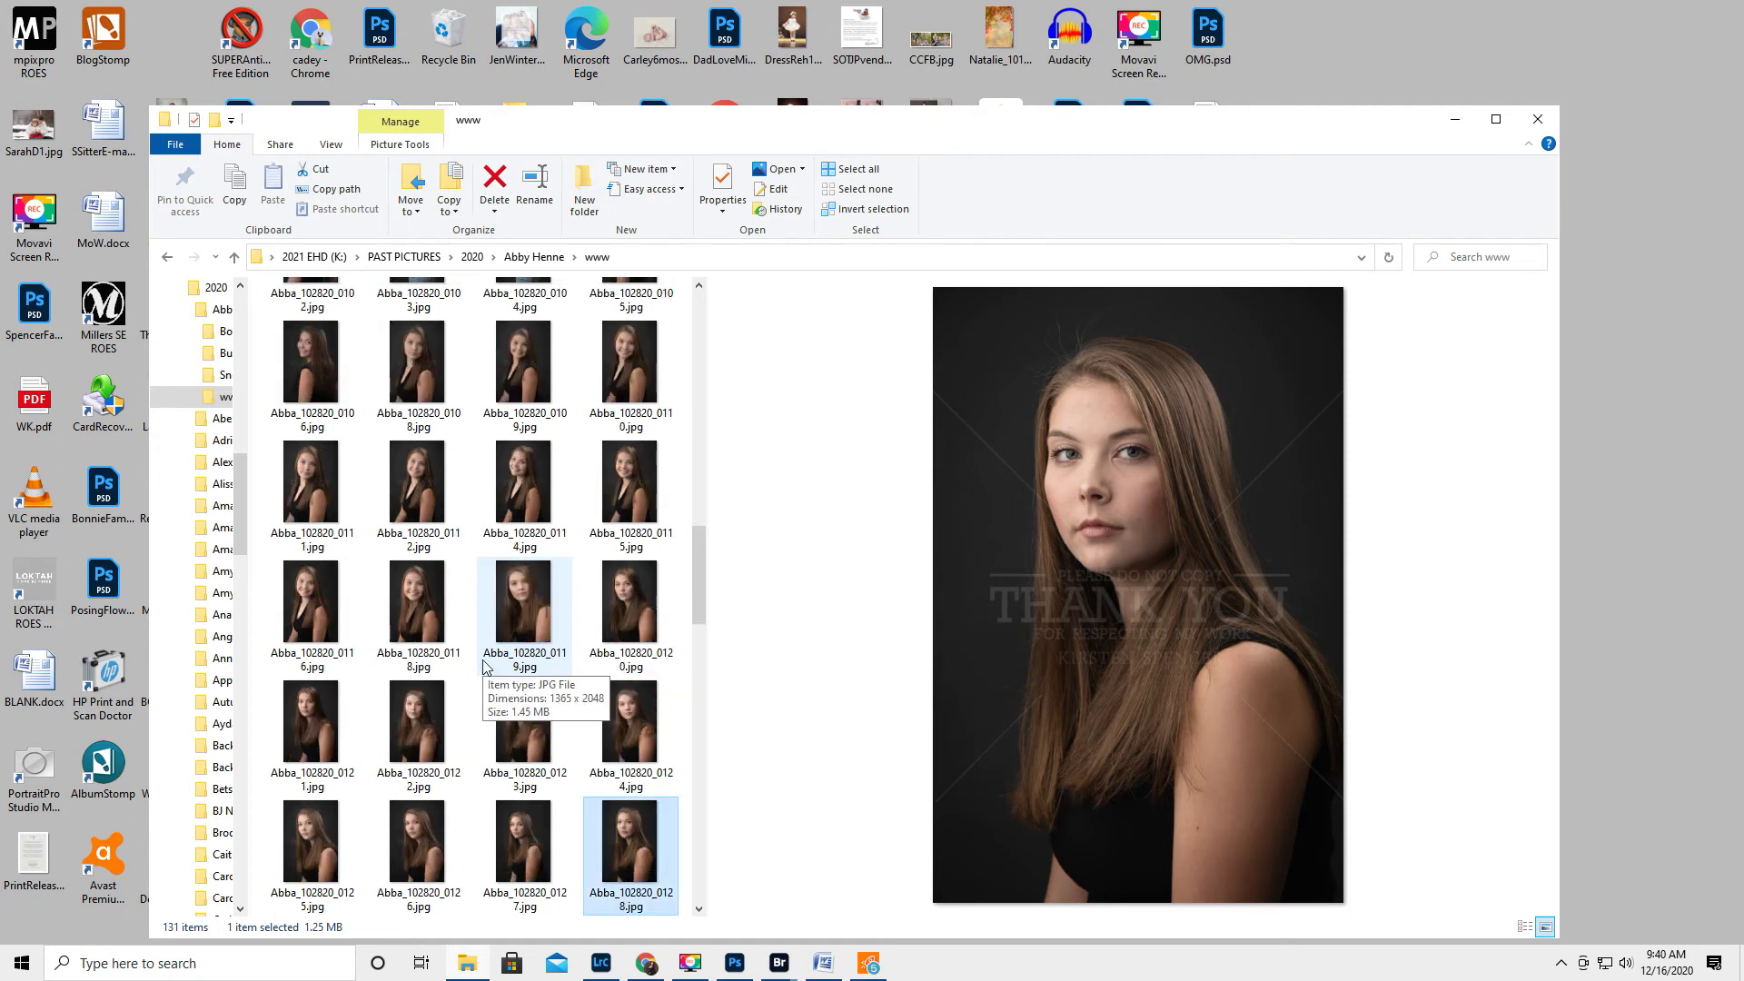
pyautogui.scroll(-1, 484, 665)
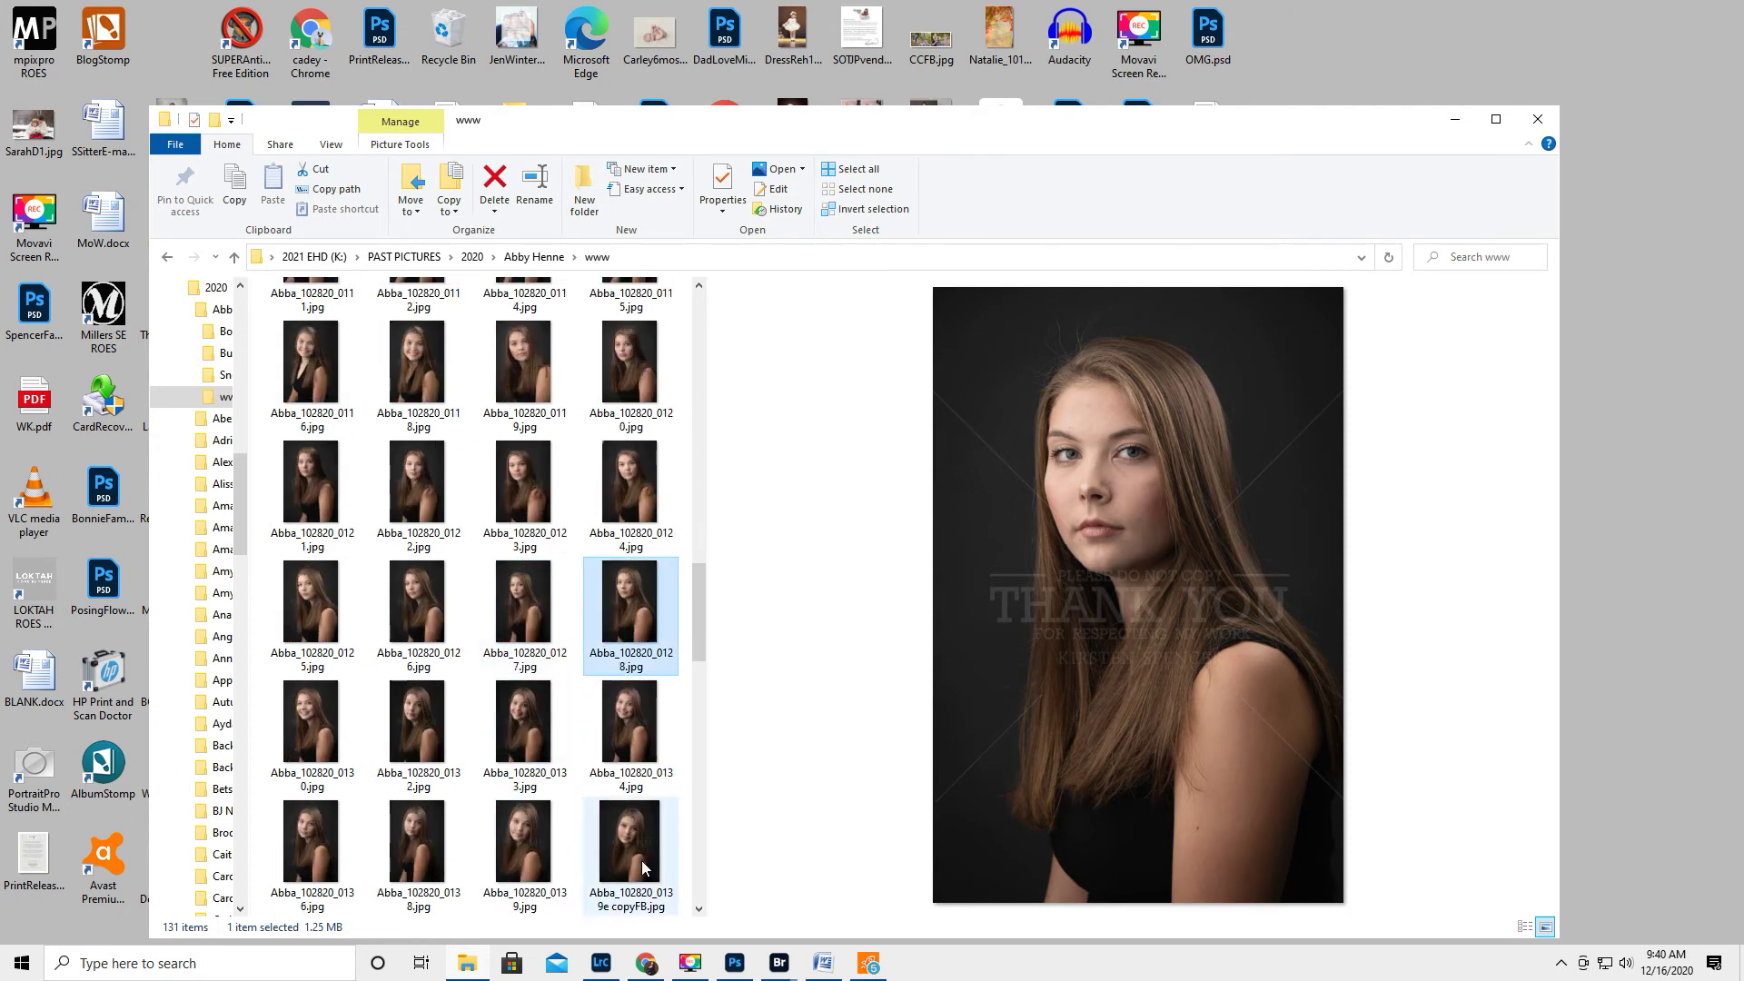
pyautogui.scroll(-2, 526, 817)
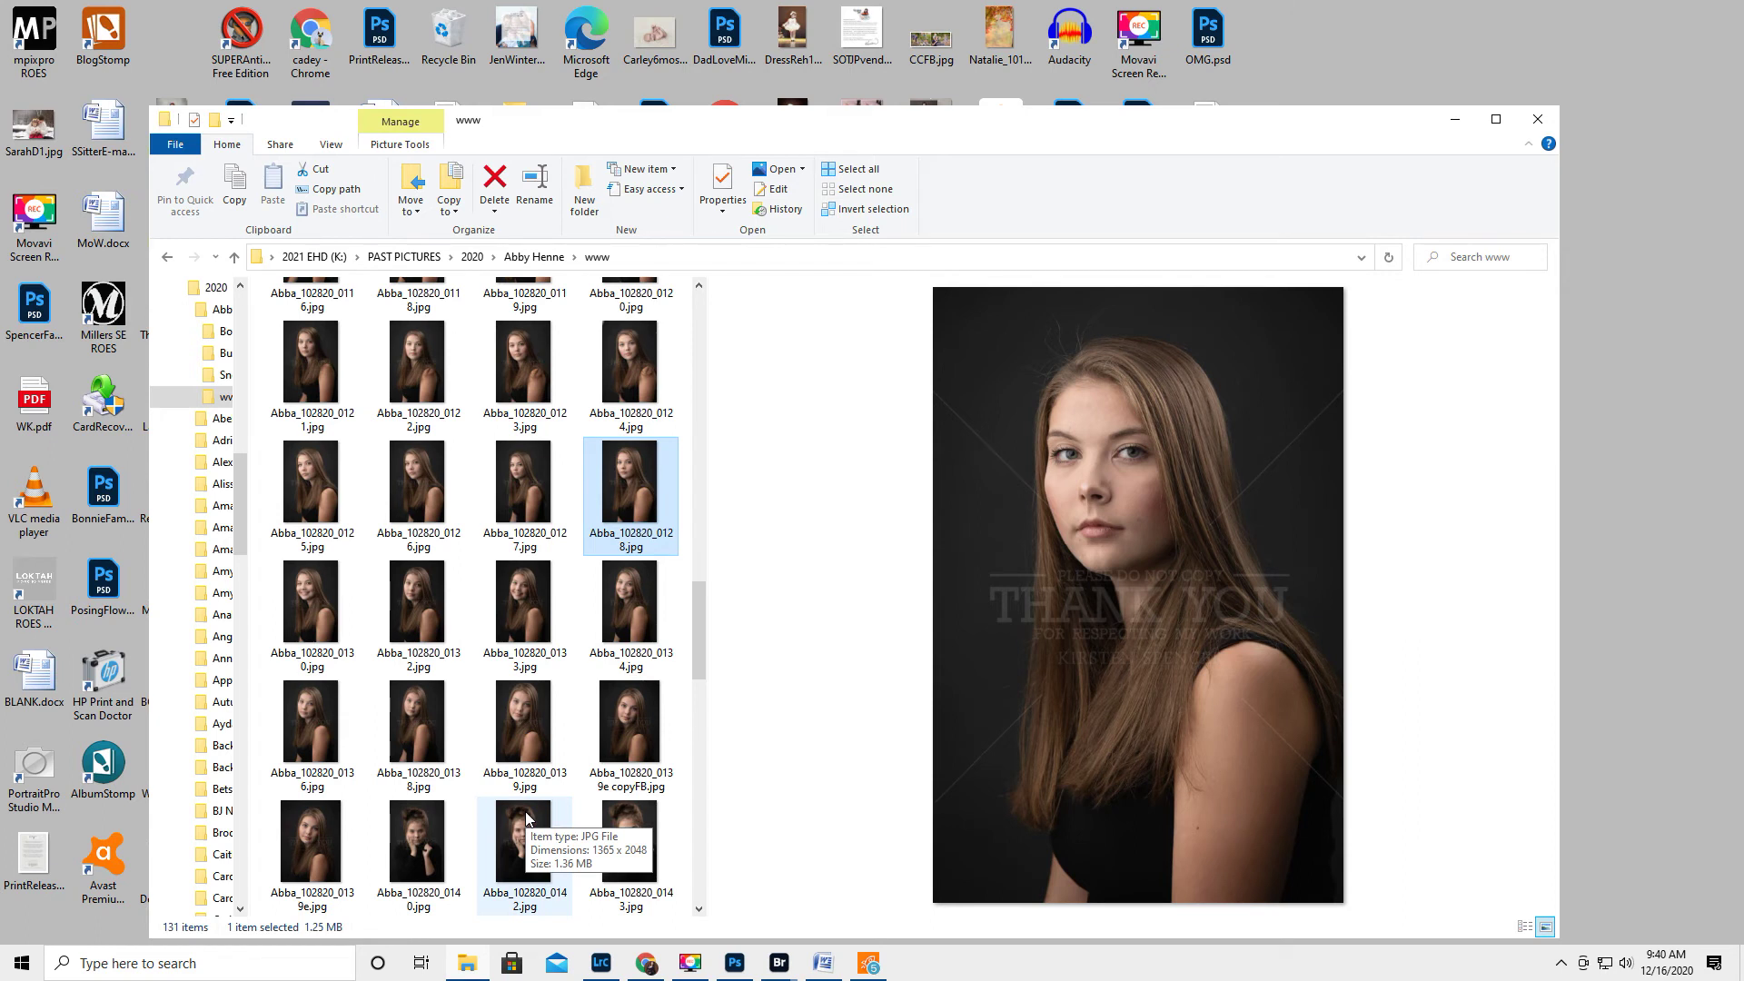
pyautogui.scroll(1, 527, 818)
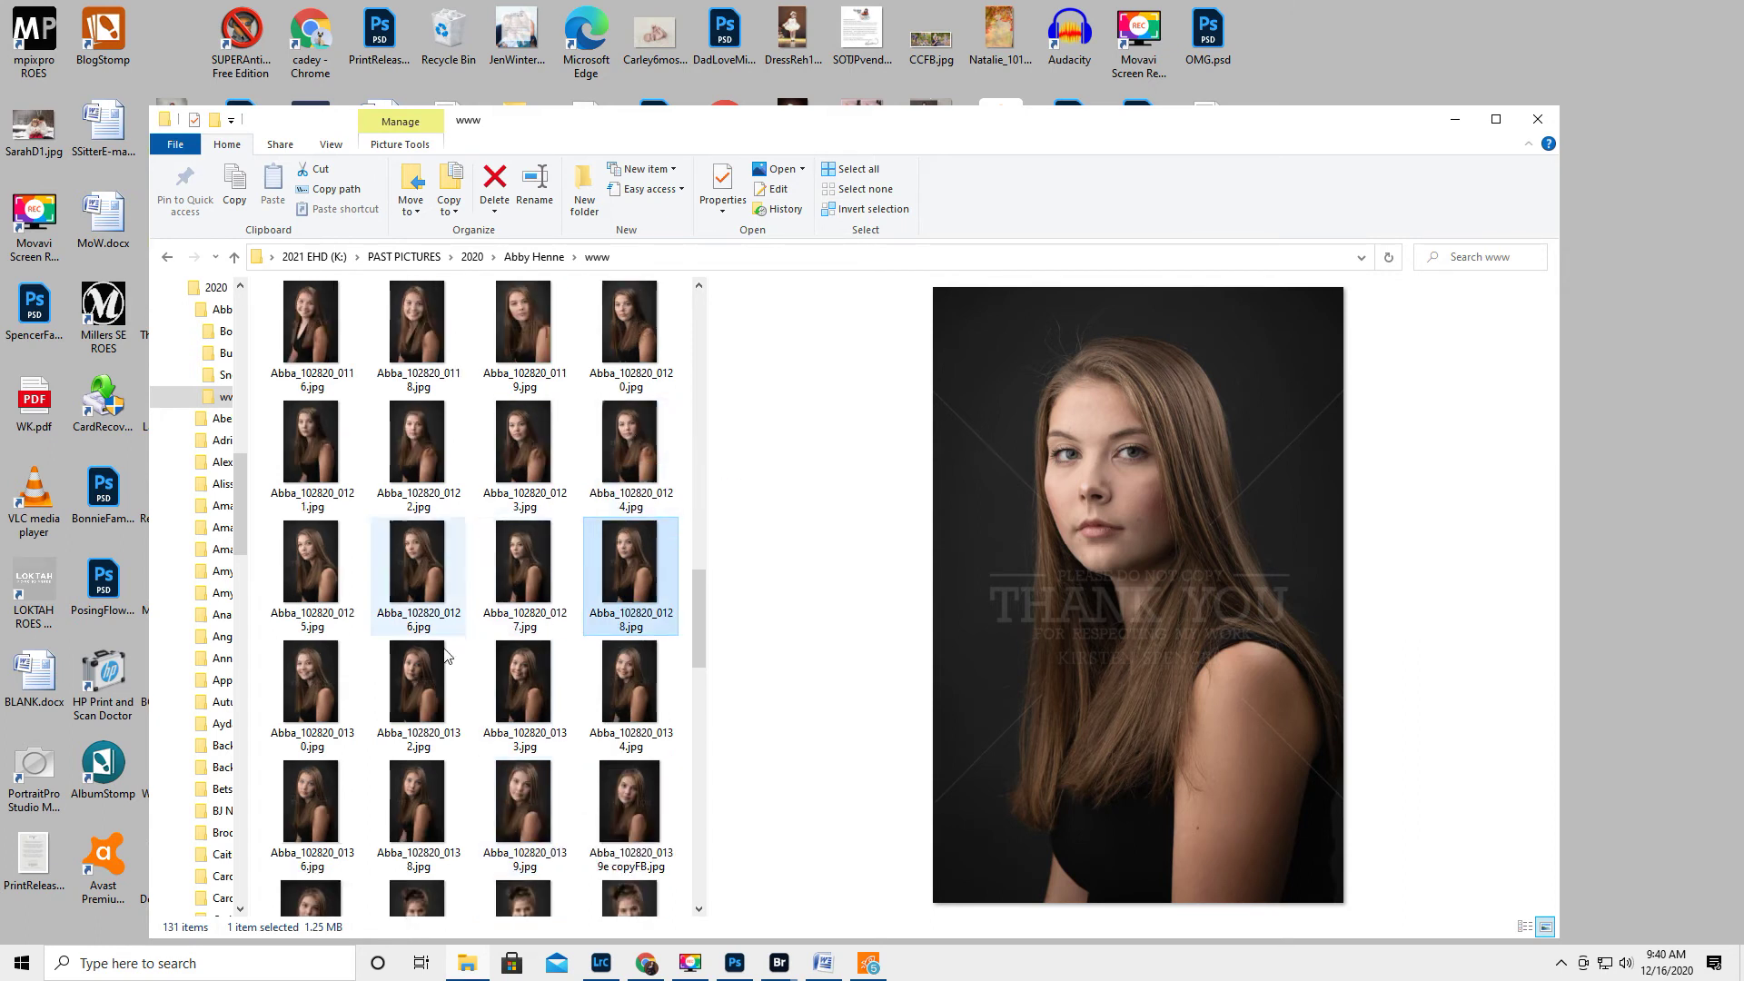
pyautogui.click(314, 548)
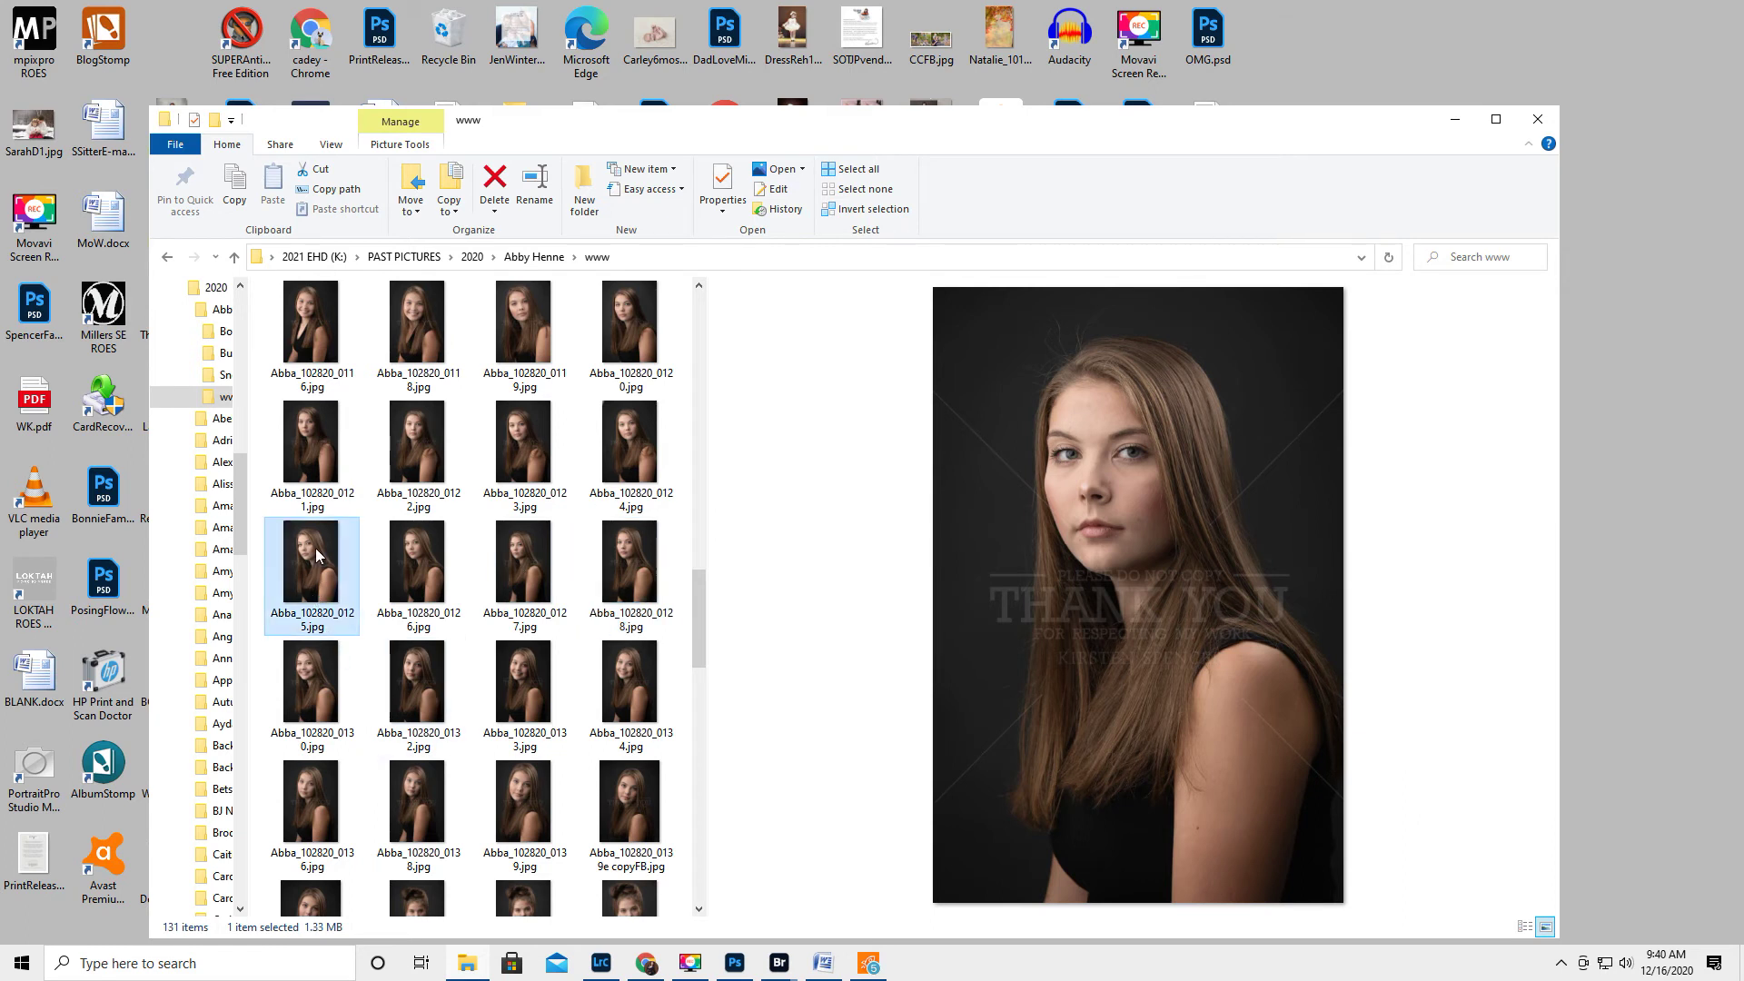
pyautogui.click(522, 442)
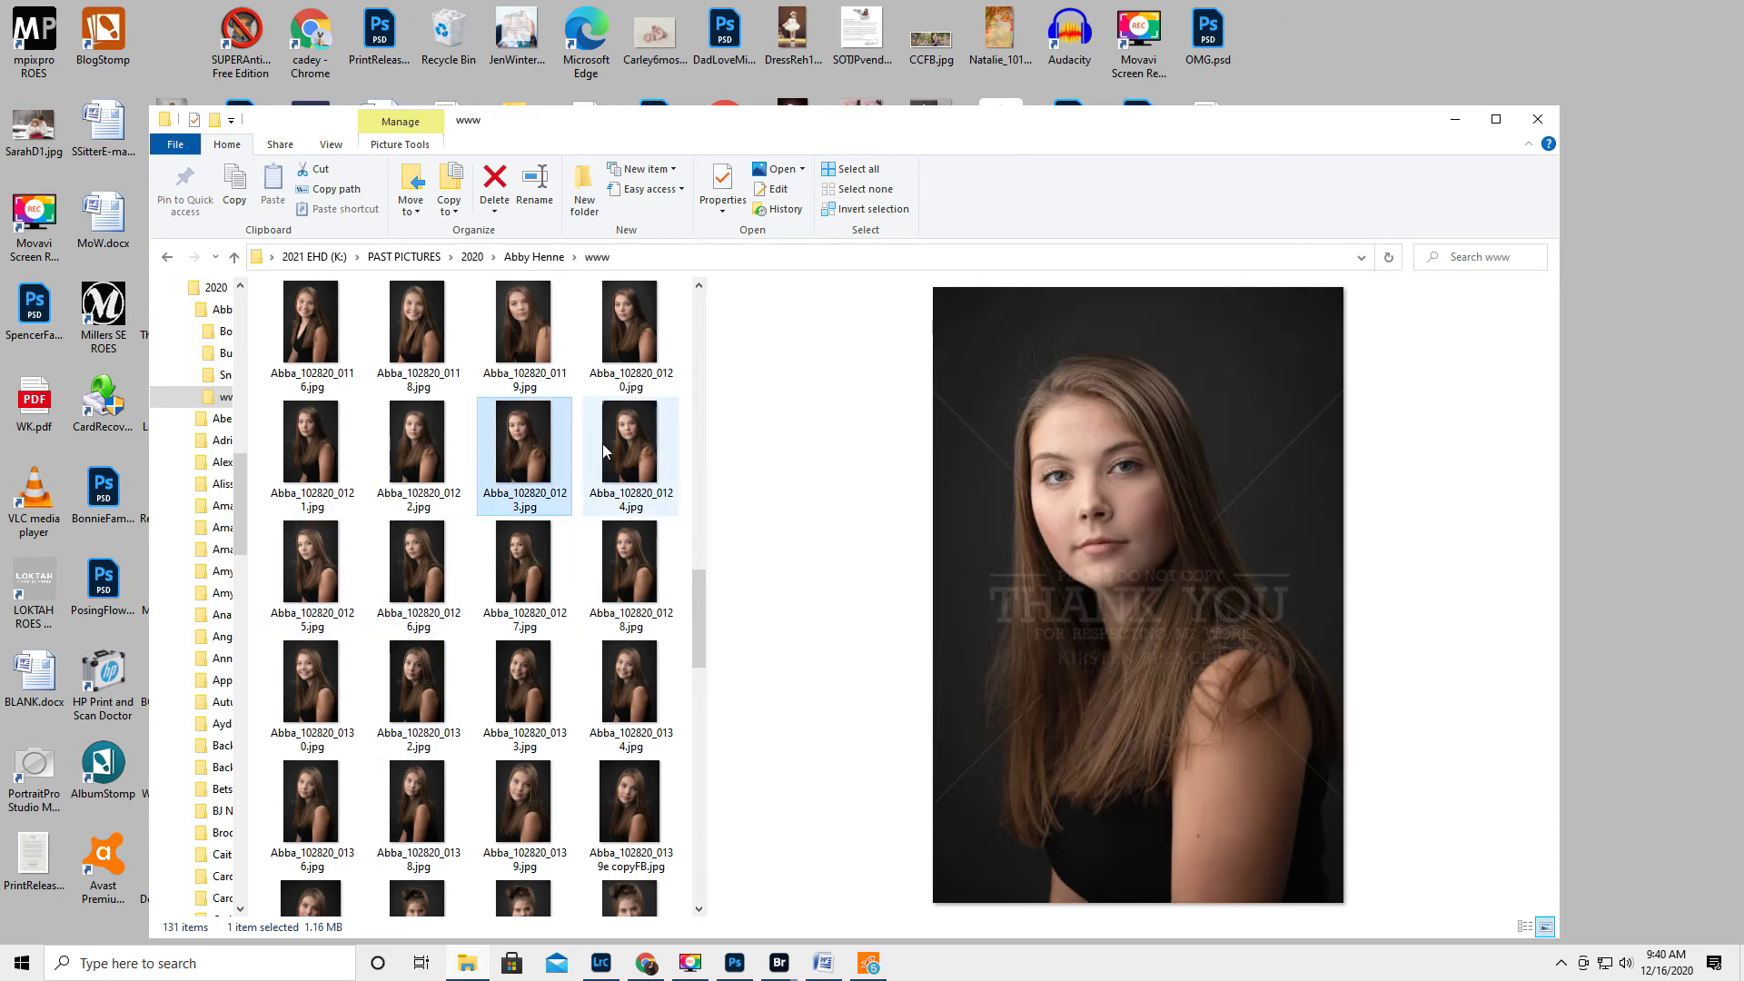
pyautogui.click(633, 445)
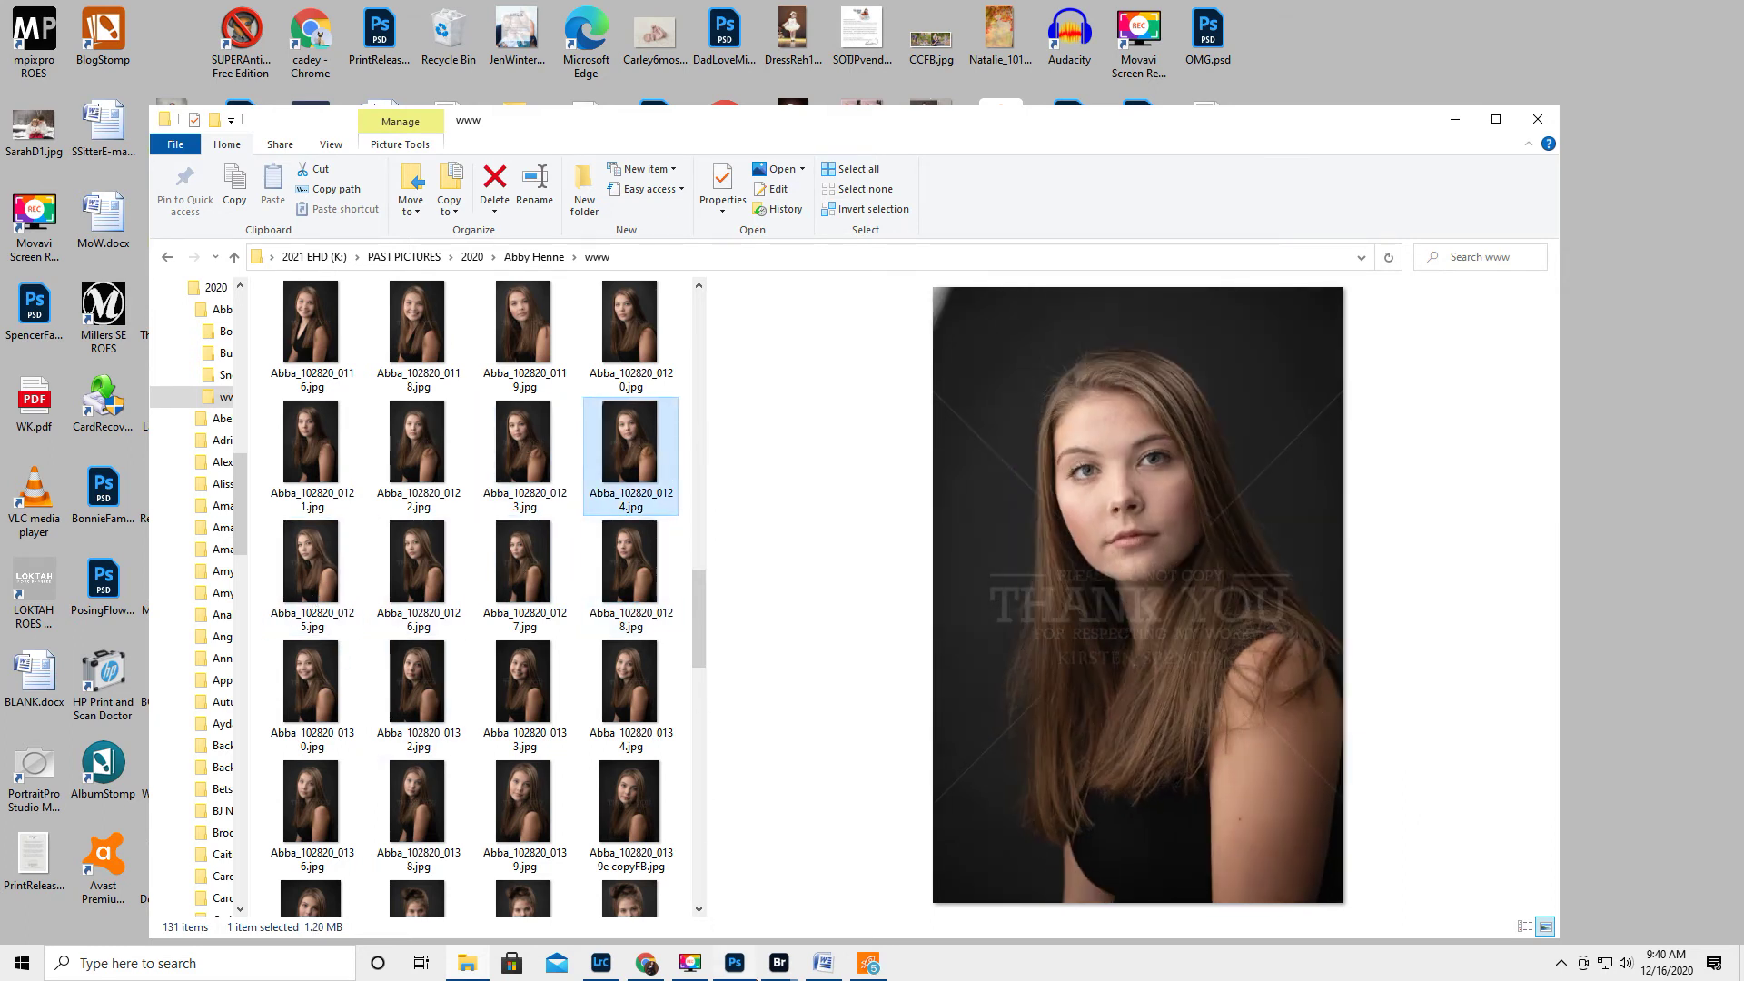
pyautogui.click(599, 961)
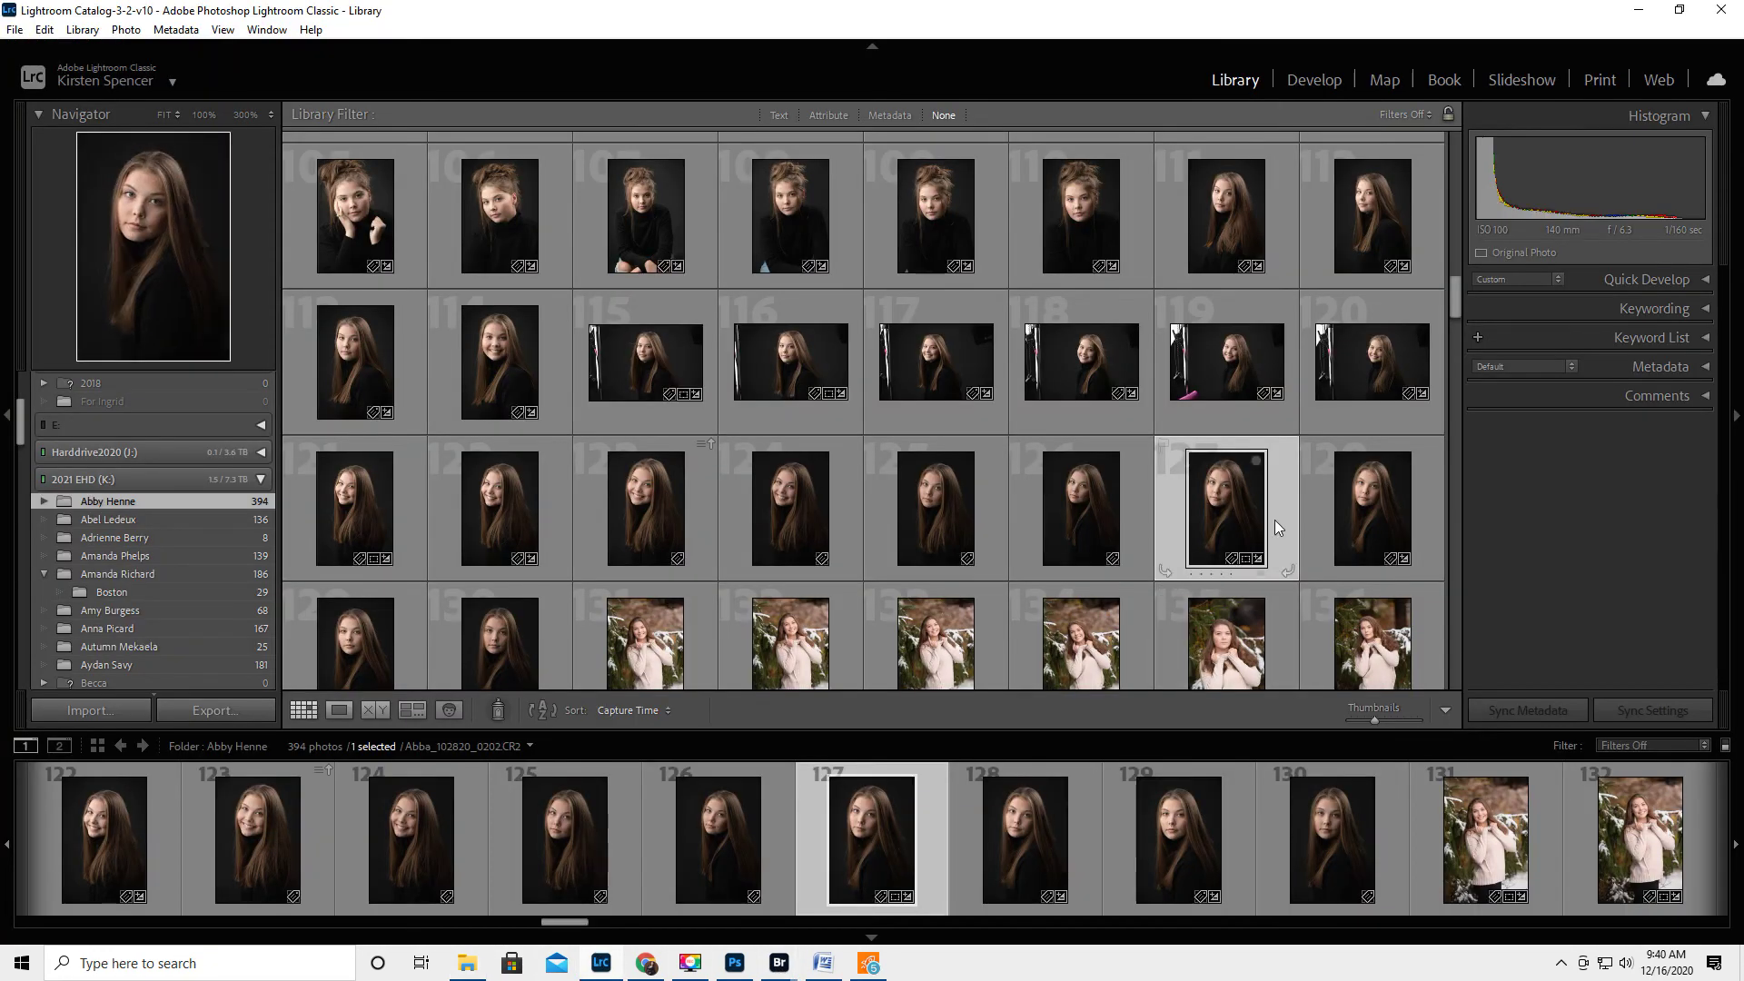
pyautogui.click(1639, 10)
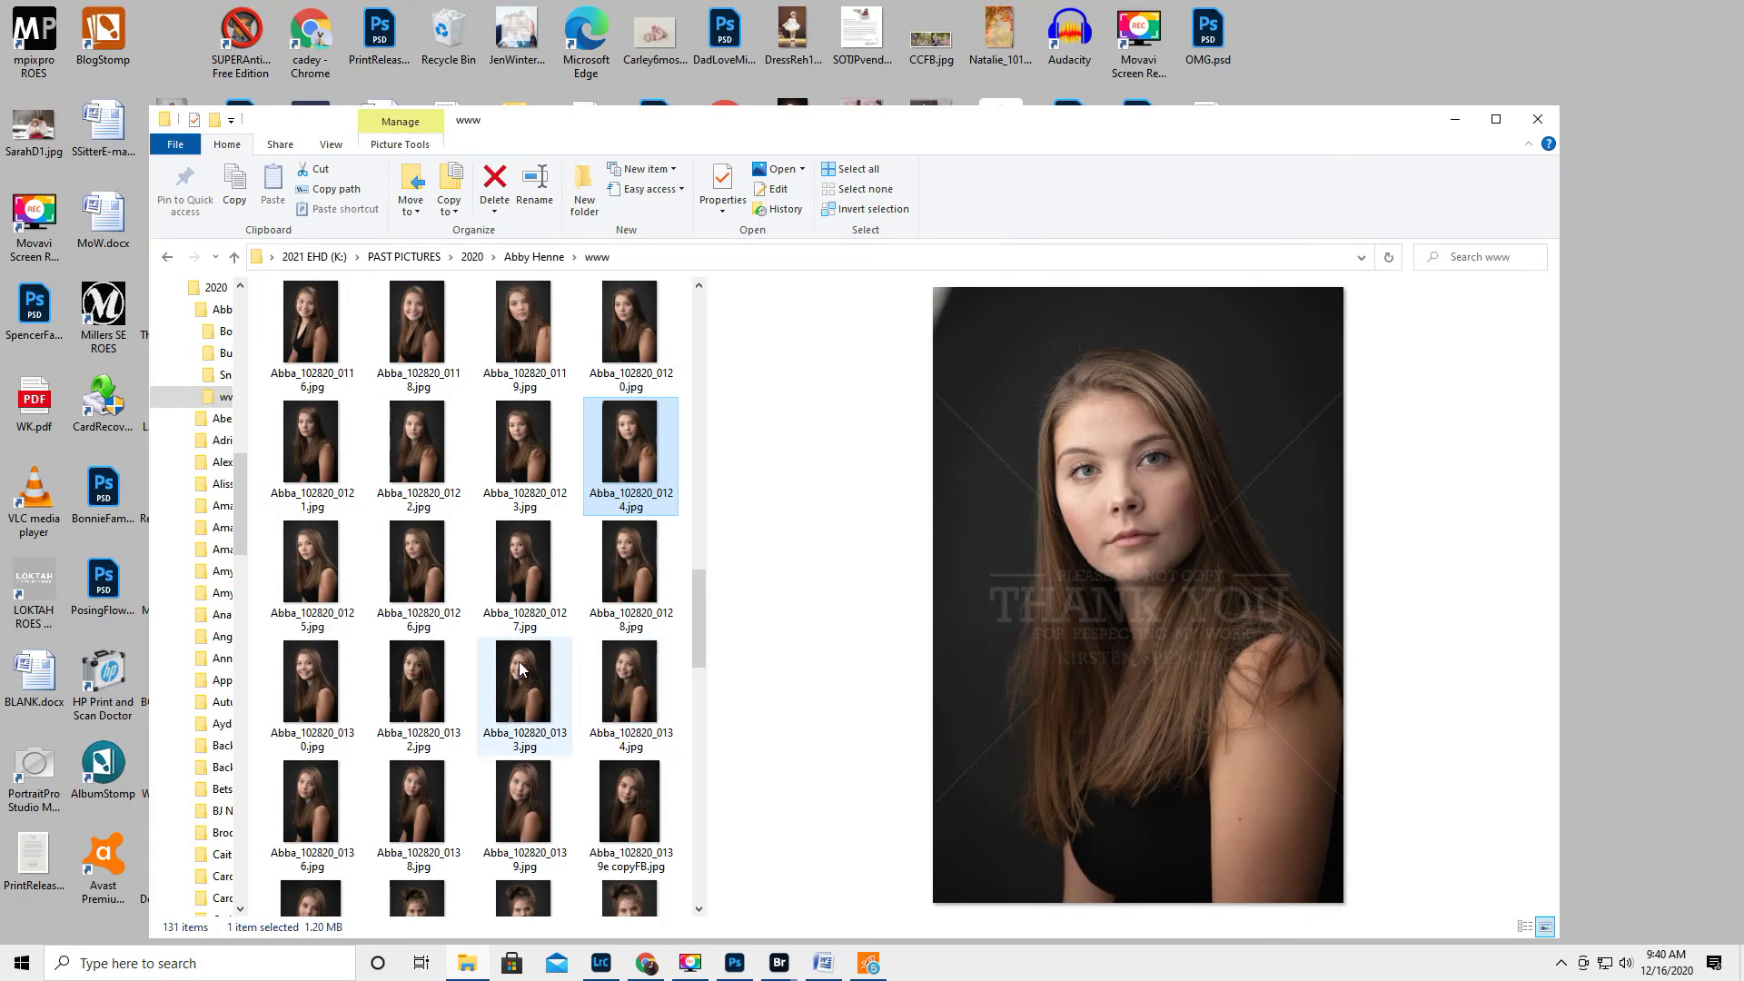
pyautogui.scroll(-1, 522, 670)
pyautogui.scroll(-12, 522, 663)
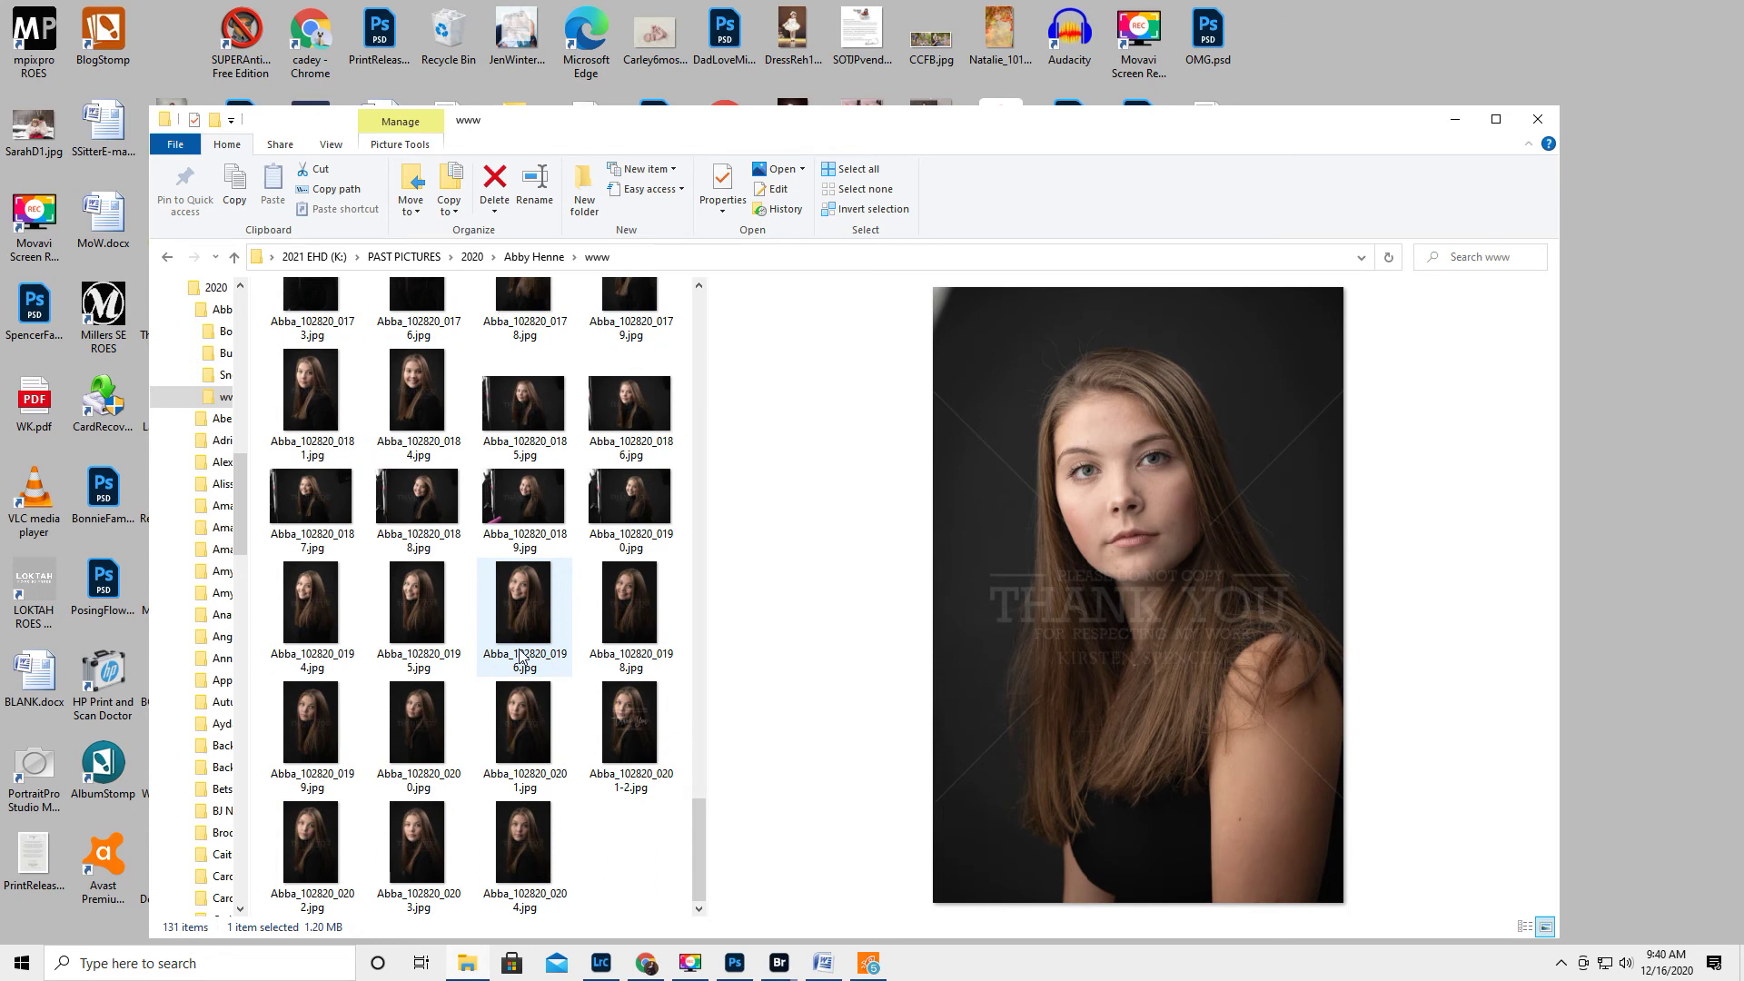
pyautogui.click(630, 718)
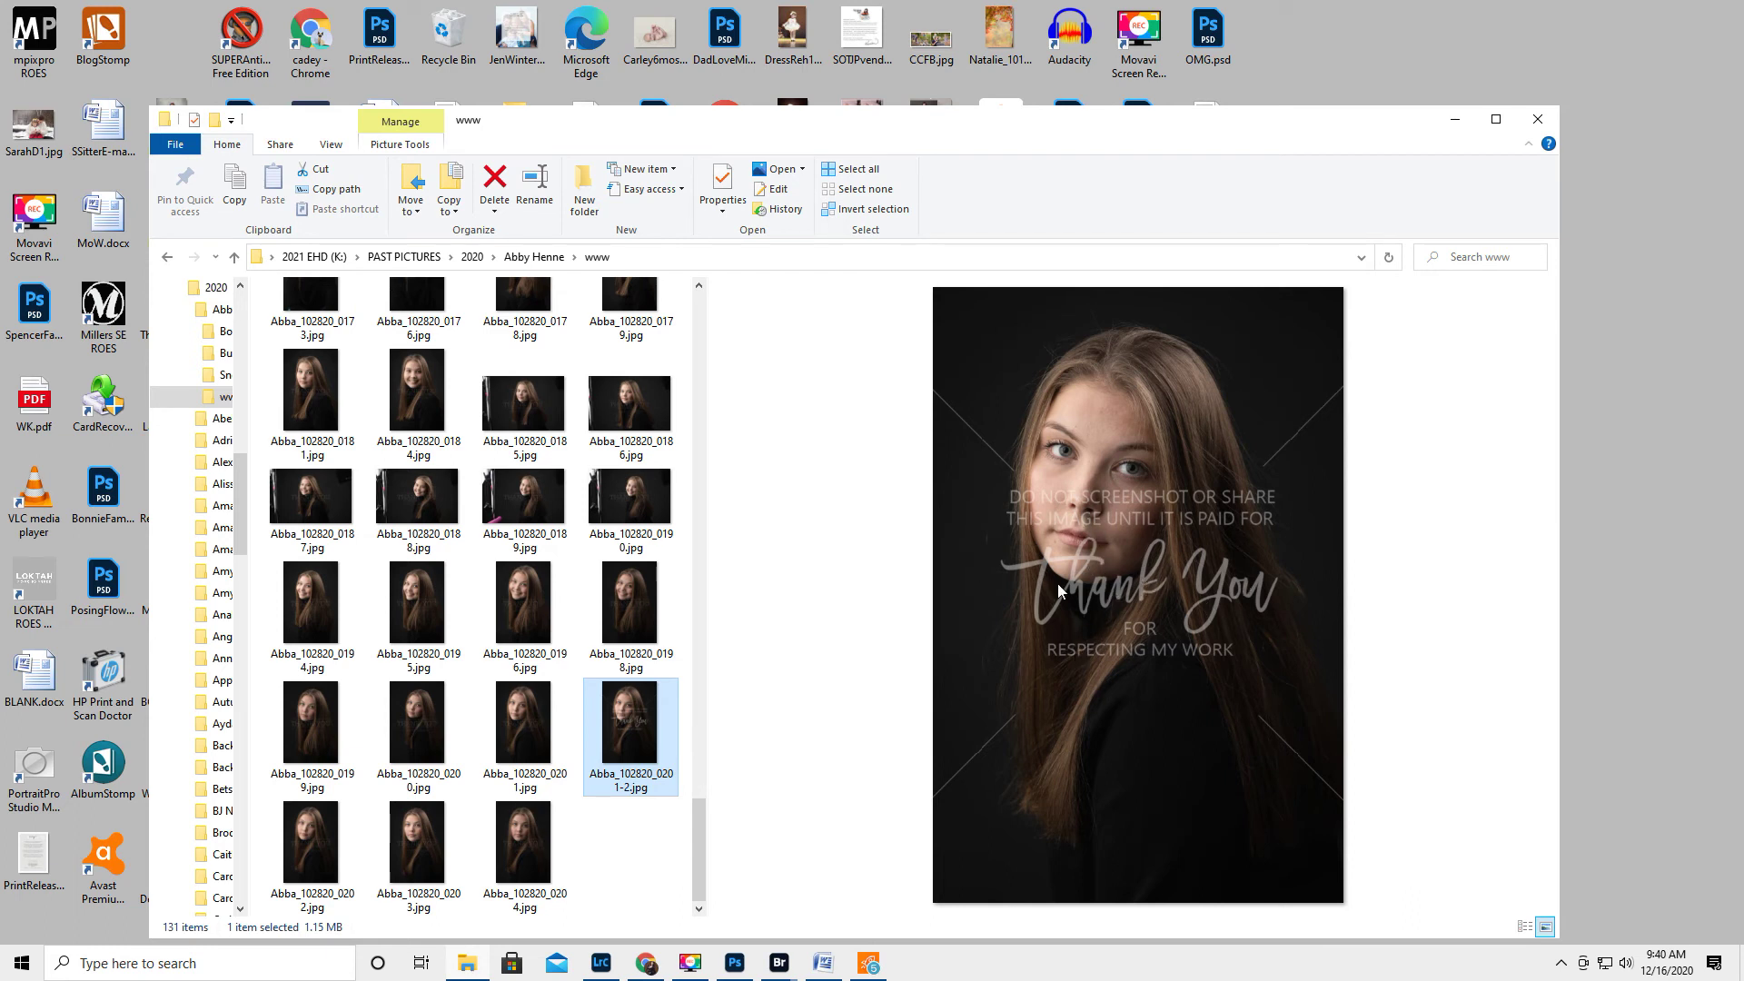
# - Compare the older Abba_102820_0201.jpg watermark with the 0201-2 version, then return to Lightroom
pyautogui.click(515, 728)
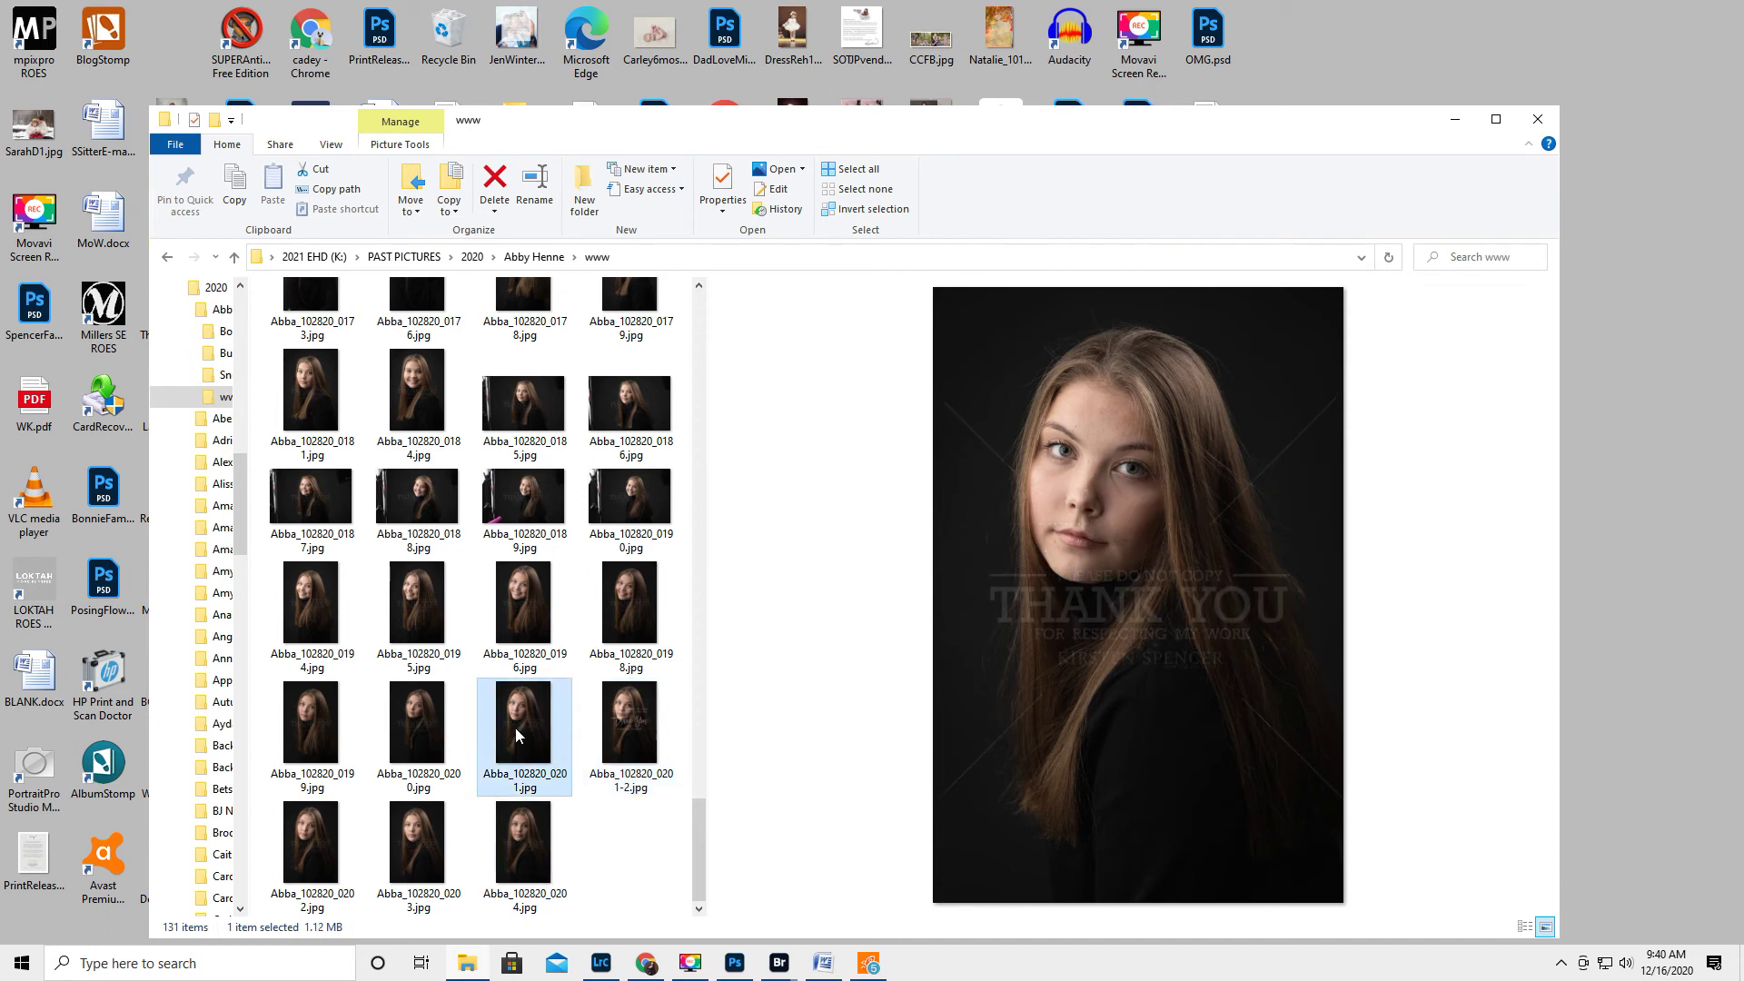
pyautogui.click(622, 720)
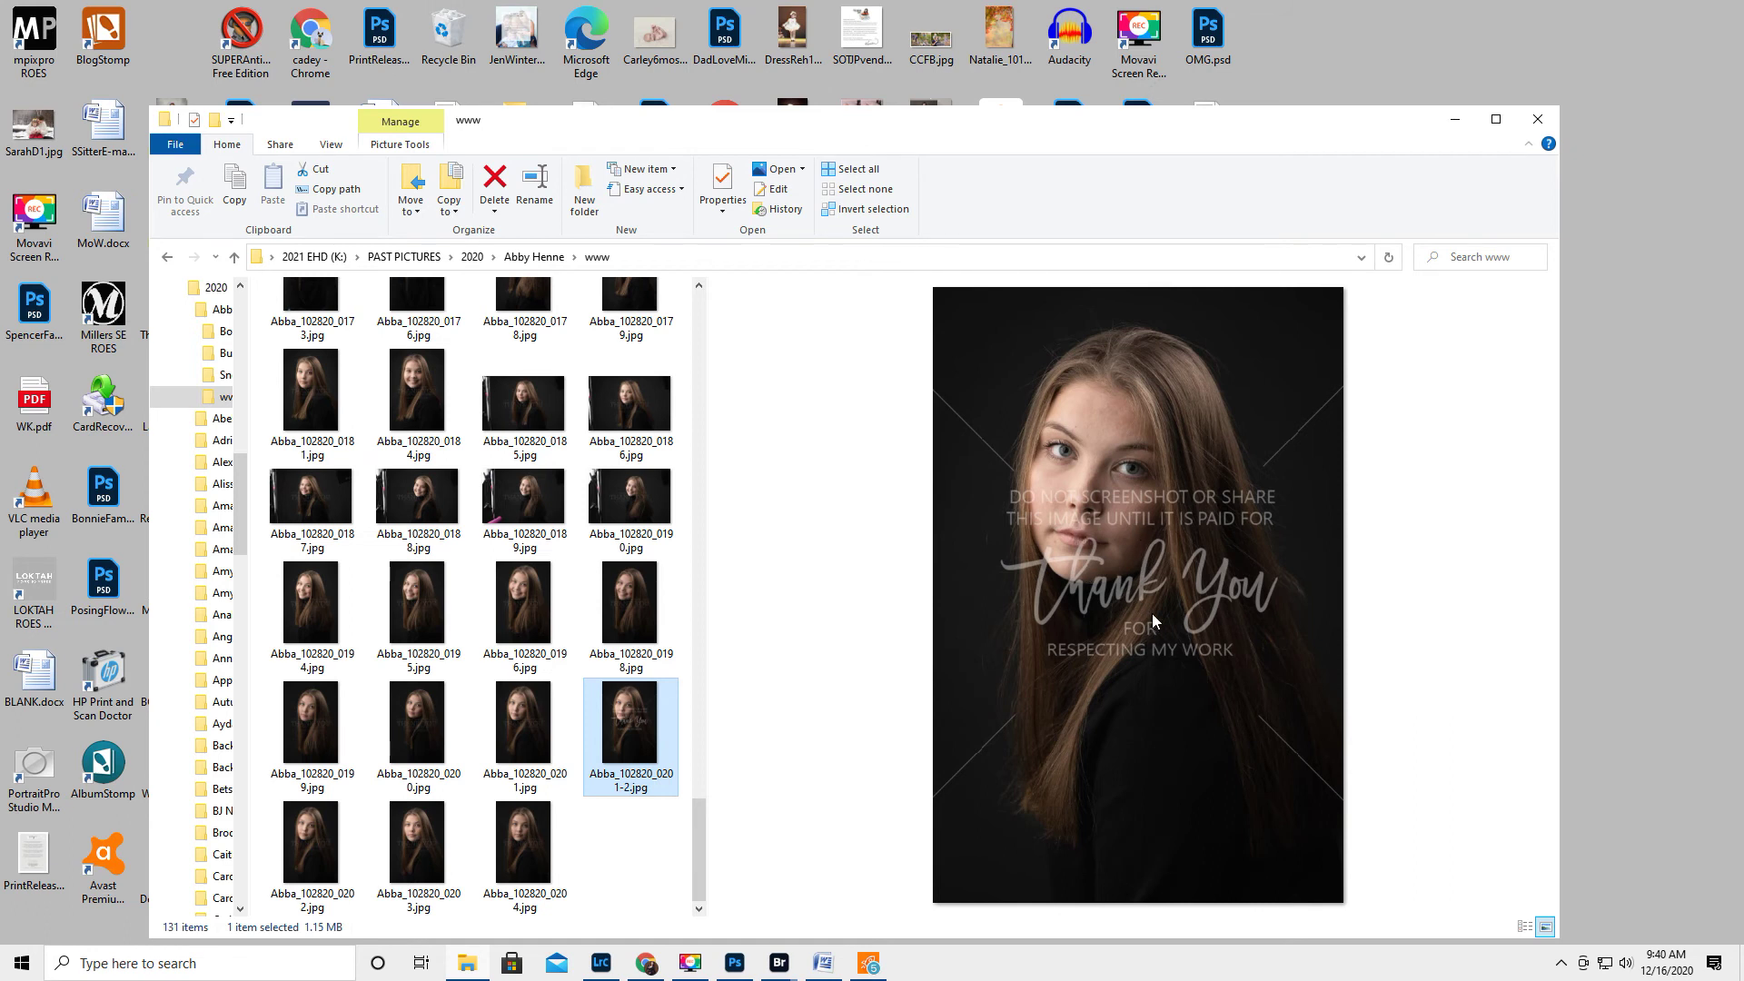
pyautogui.click(600, 966)
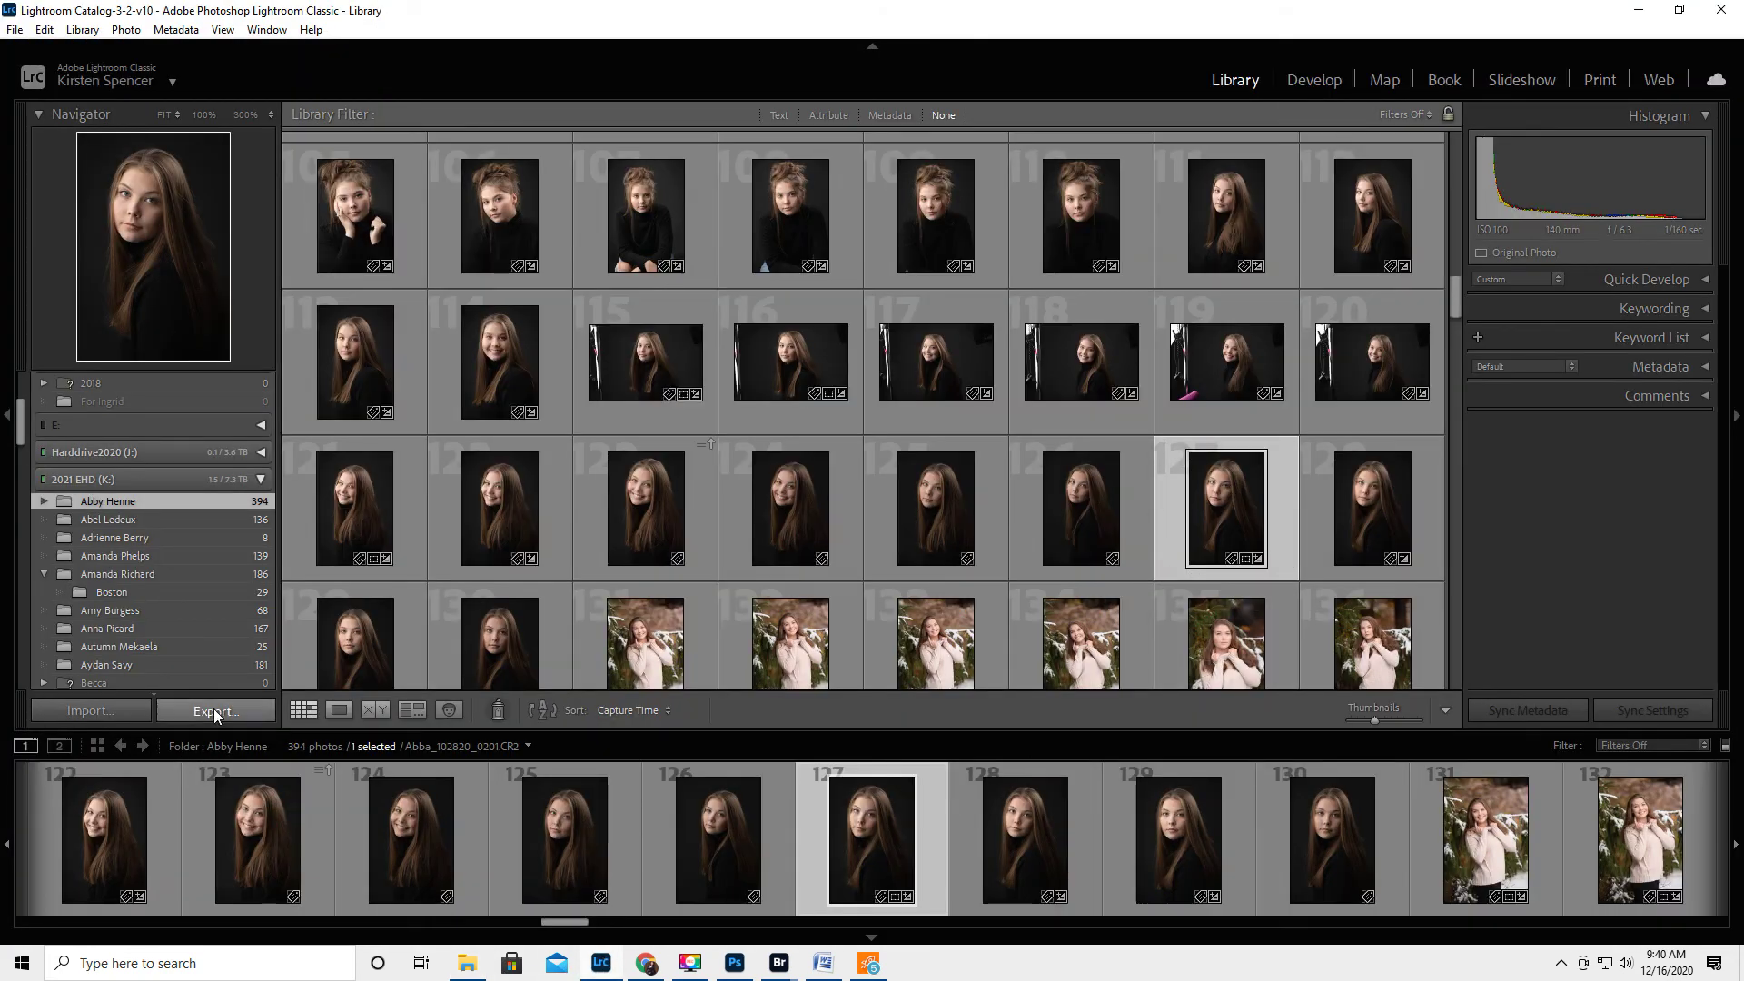
# - Reopen the export dialog with Ctrl+Shift+E and enter the Watermark Editor
pyautogui.hotkey('ctrl', 'shift', 'e')
pyautogui.scroll(-5, 798, 550)
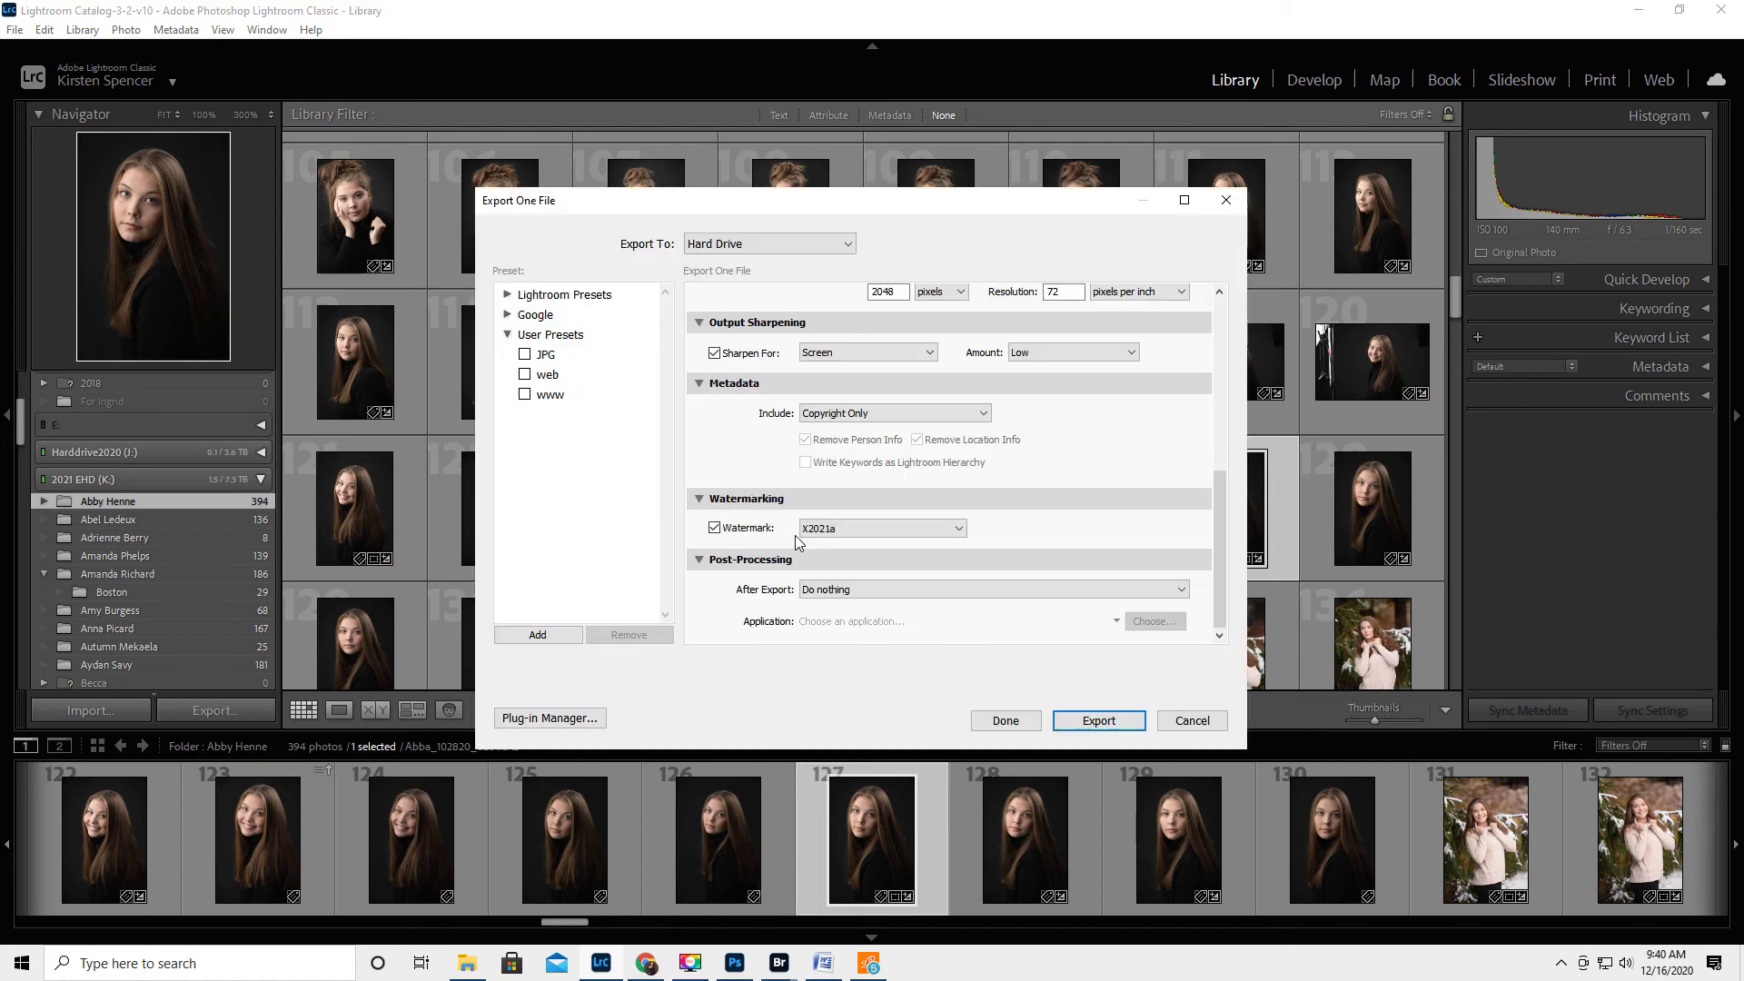
pyautogui.click(822, 531)
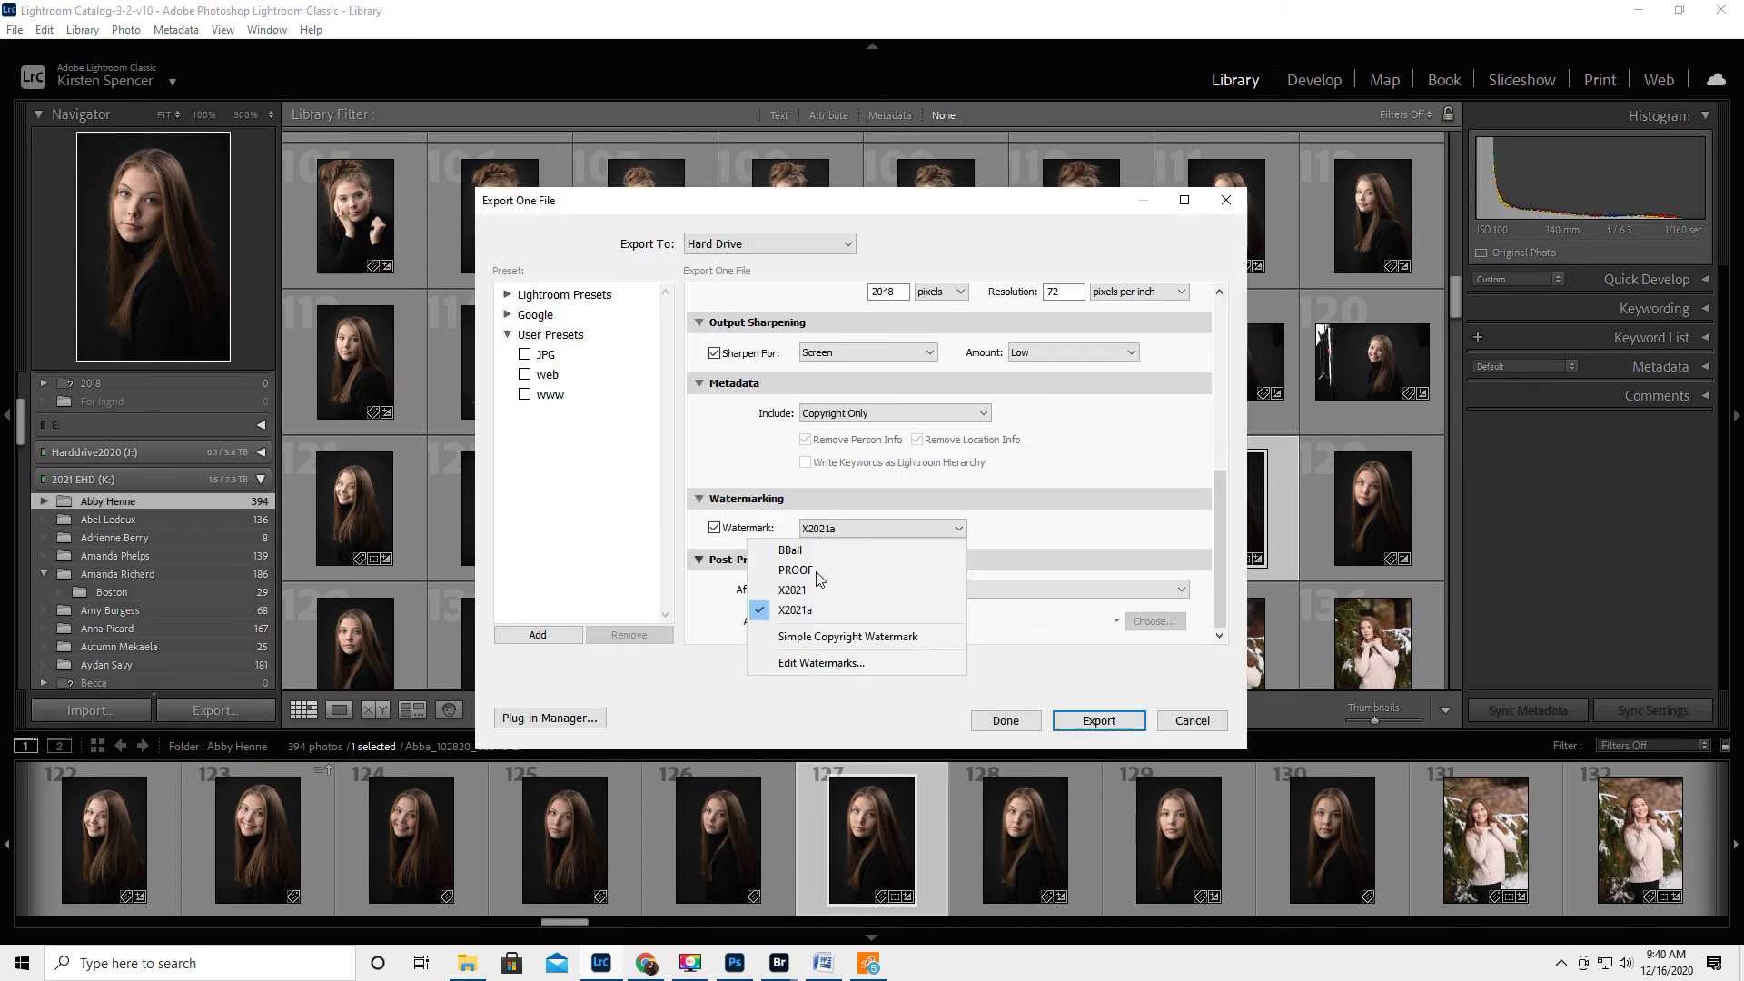
pyautogui.click(800, 666)
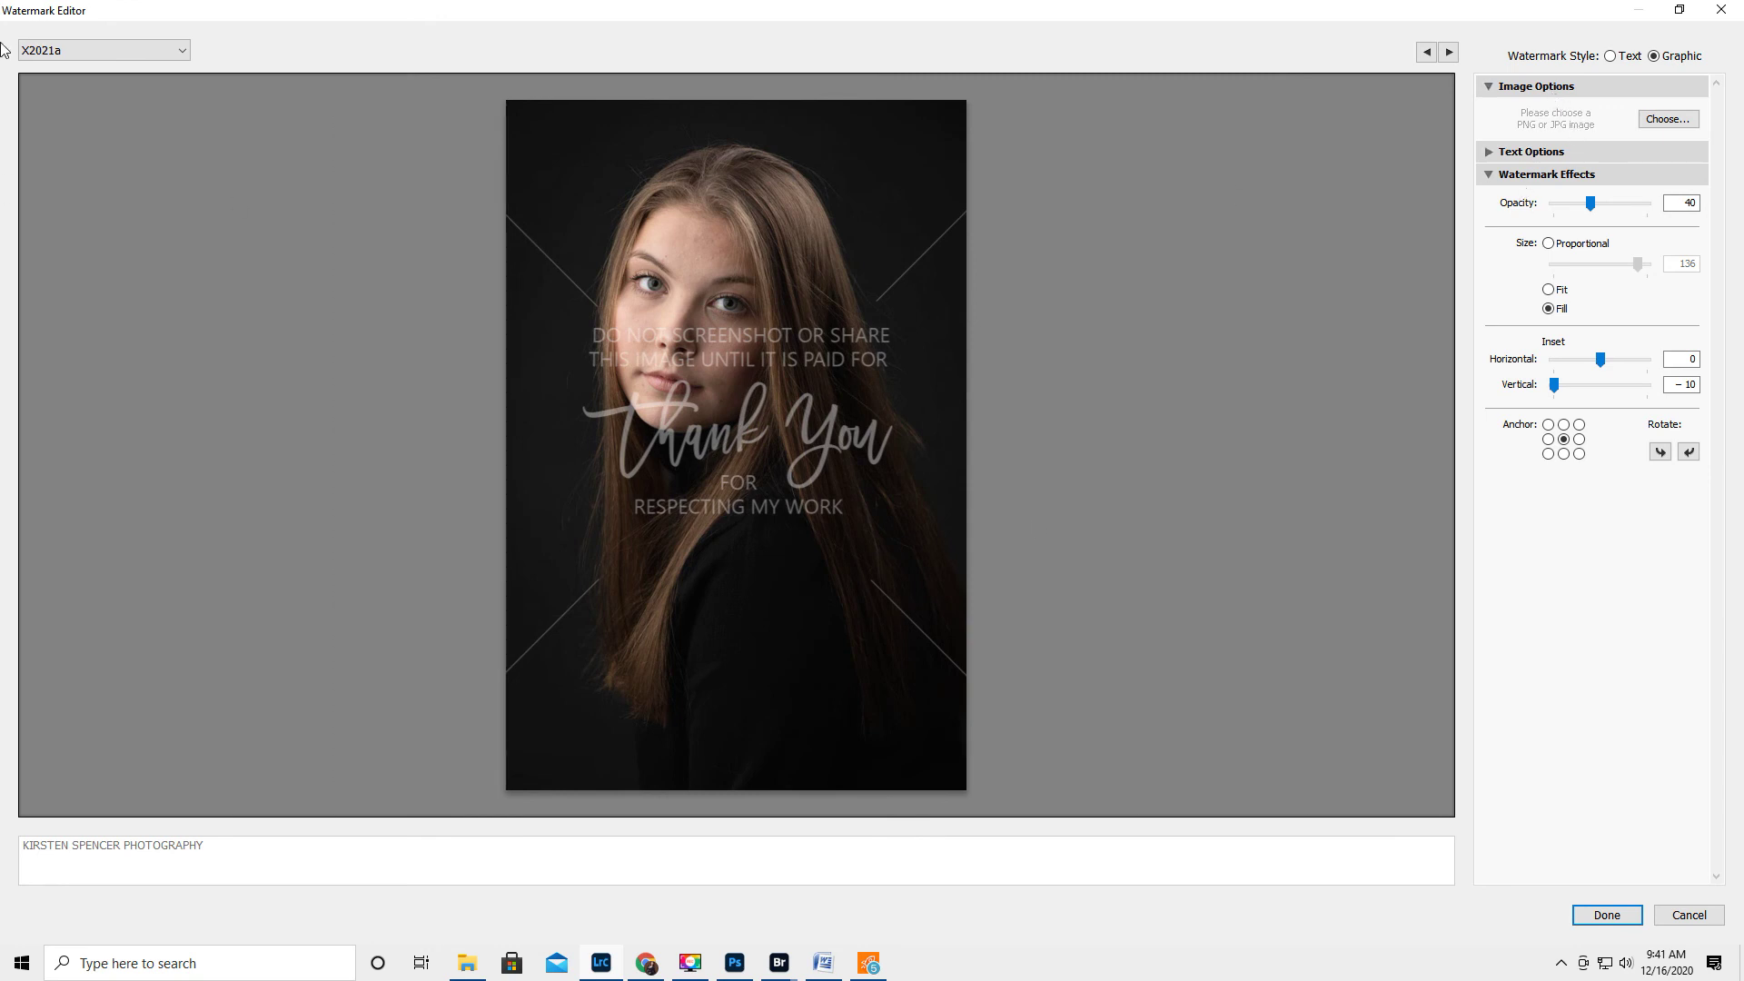
# - Delete the X2021 watermark preset, leaving BBall, PROOF and X2021a
pyautogui.click(62, 47)
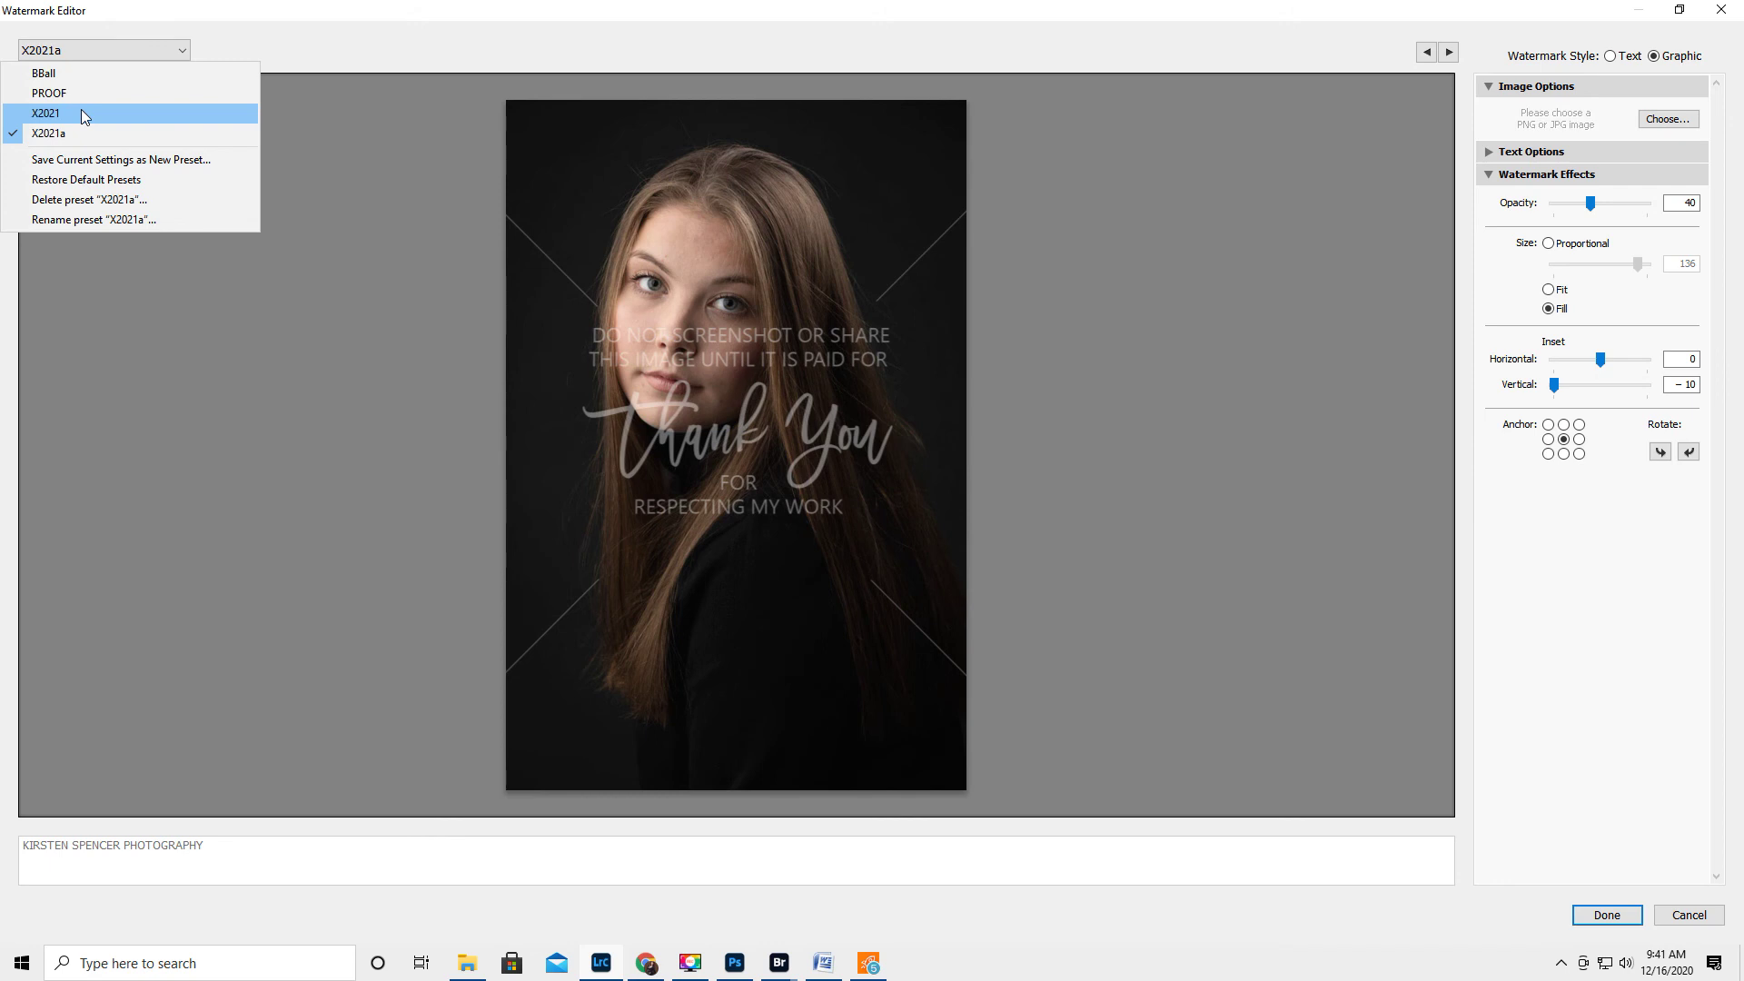
pyautogui.click(82, 113)
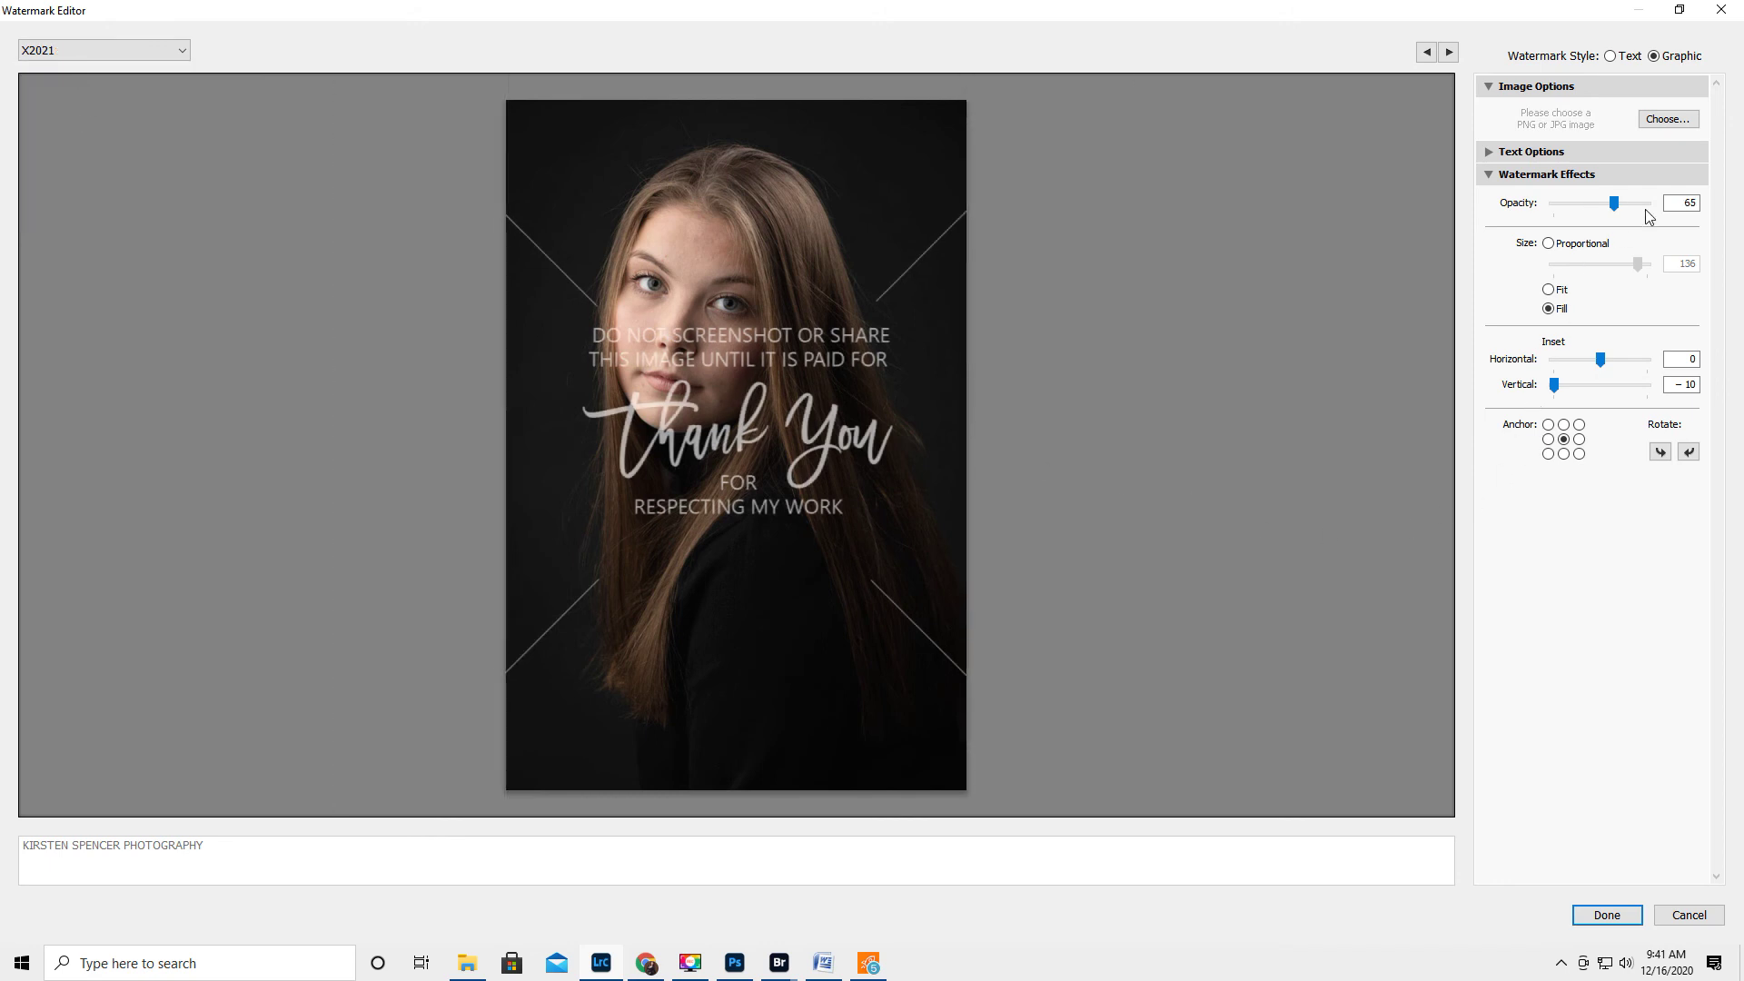
pyautogui.click(68, 49)
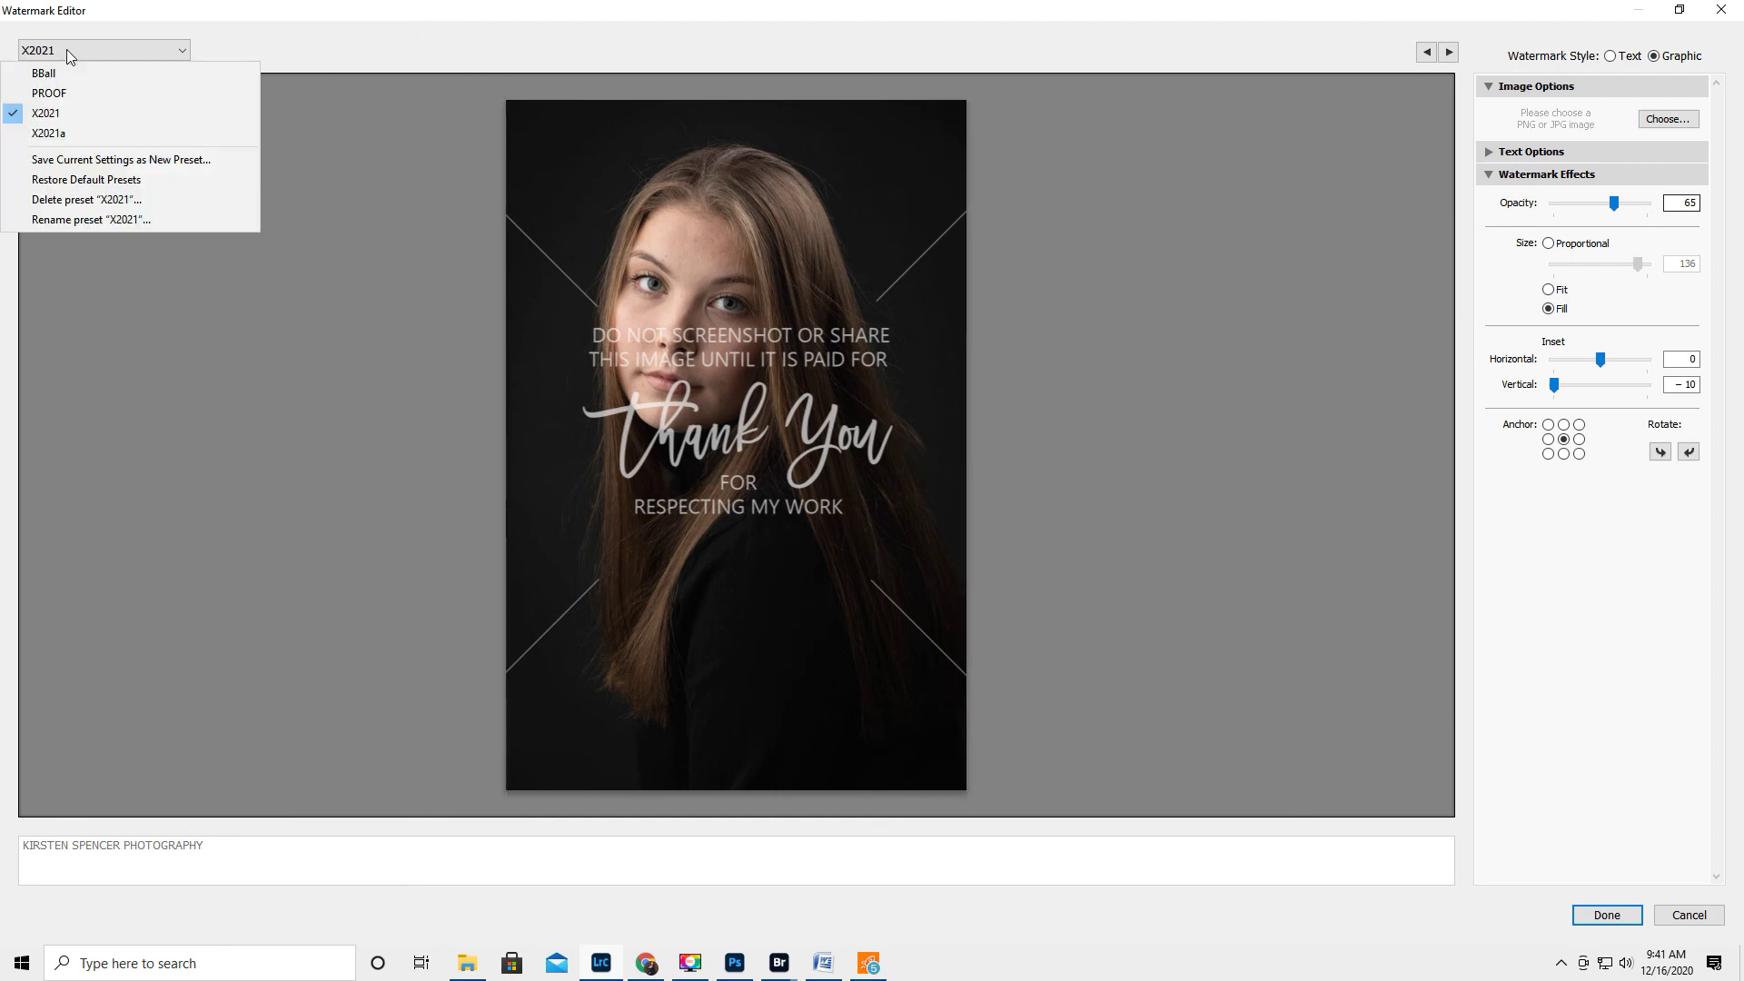
pyautogui.click(75, 202)
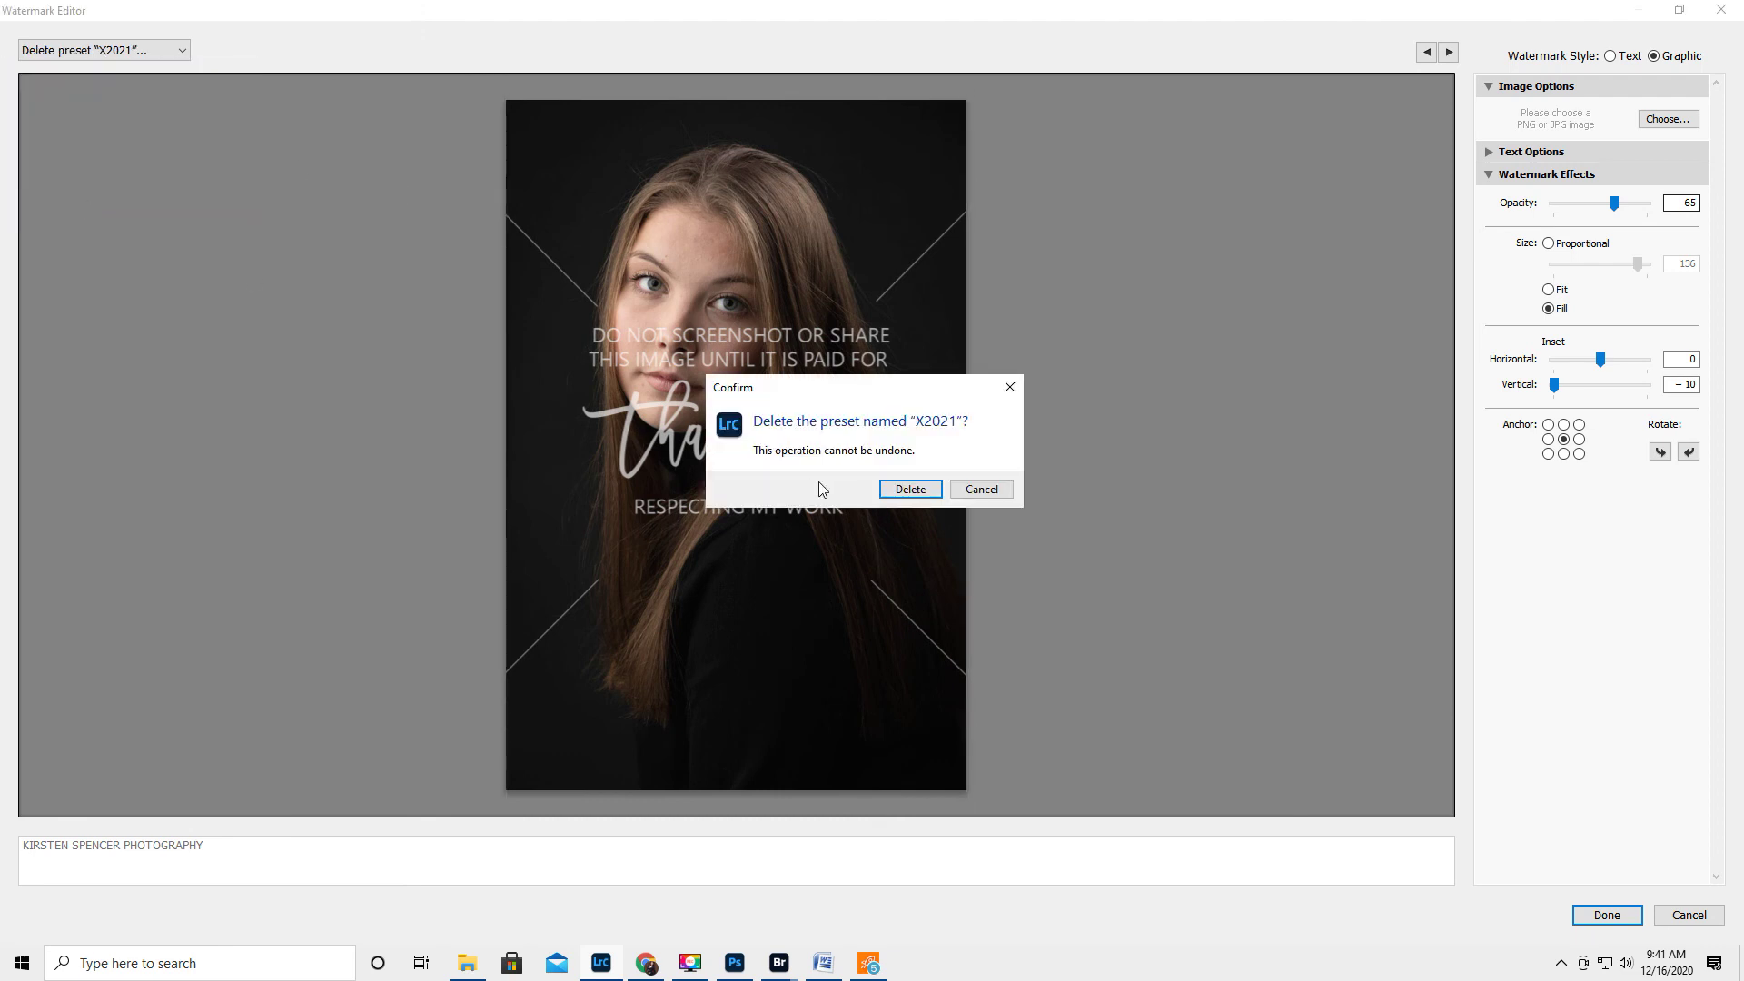
pyautogui.click(903, 489)
pyautogui.click(87, 49)
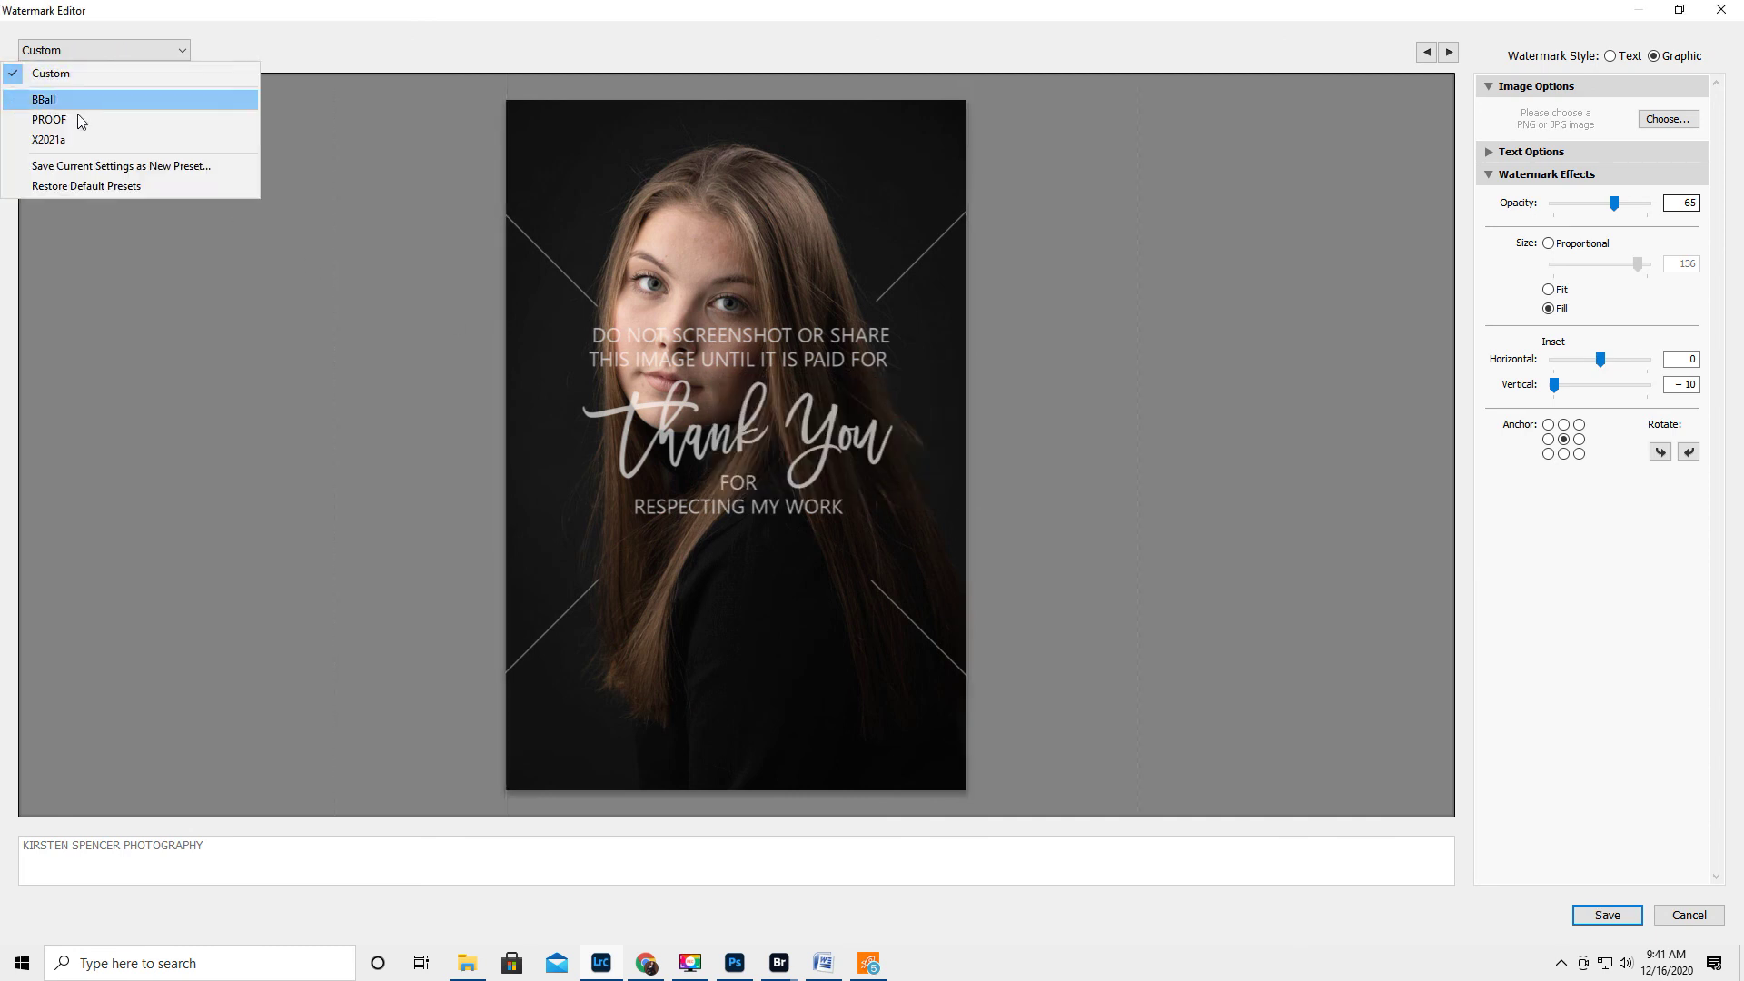
# - Load the X2021a watermark and set its opacity to exactly 32
pyautogui.click(76, 139)
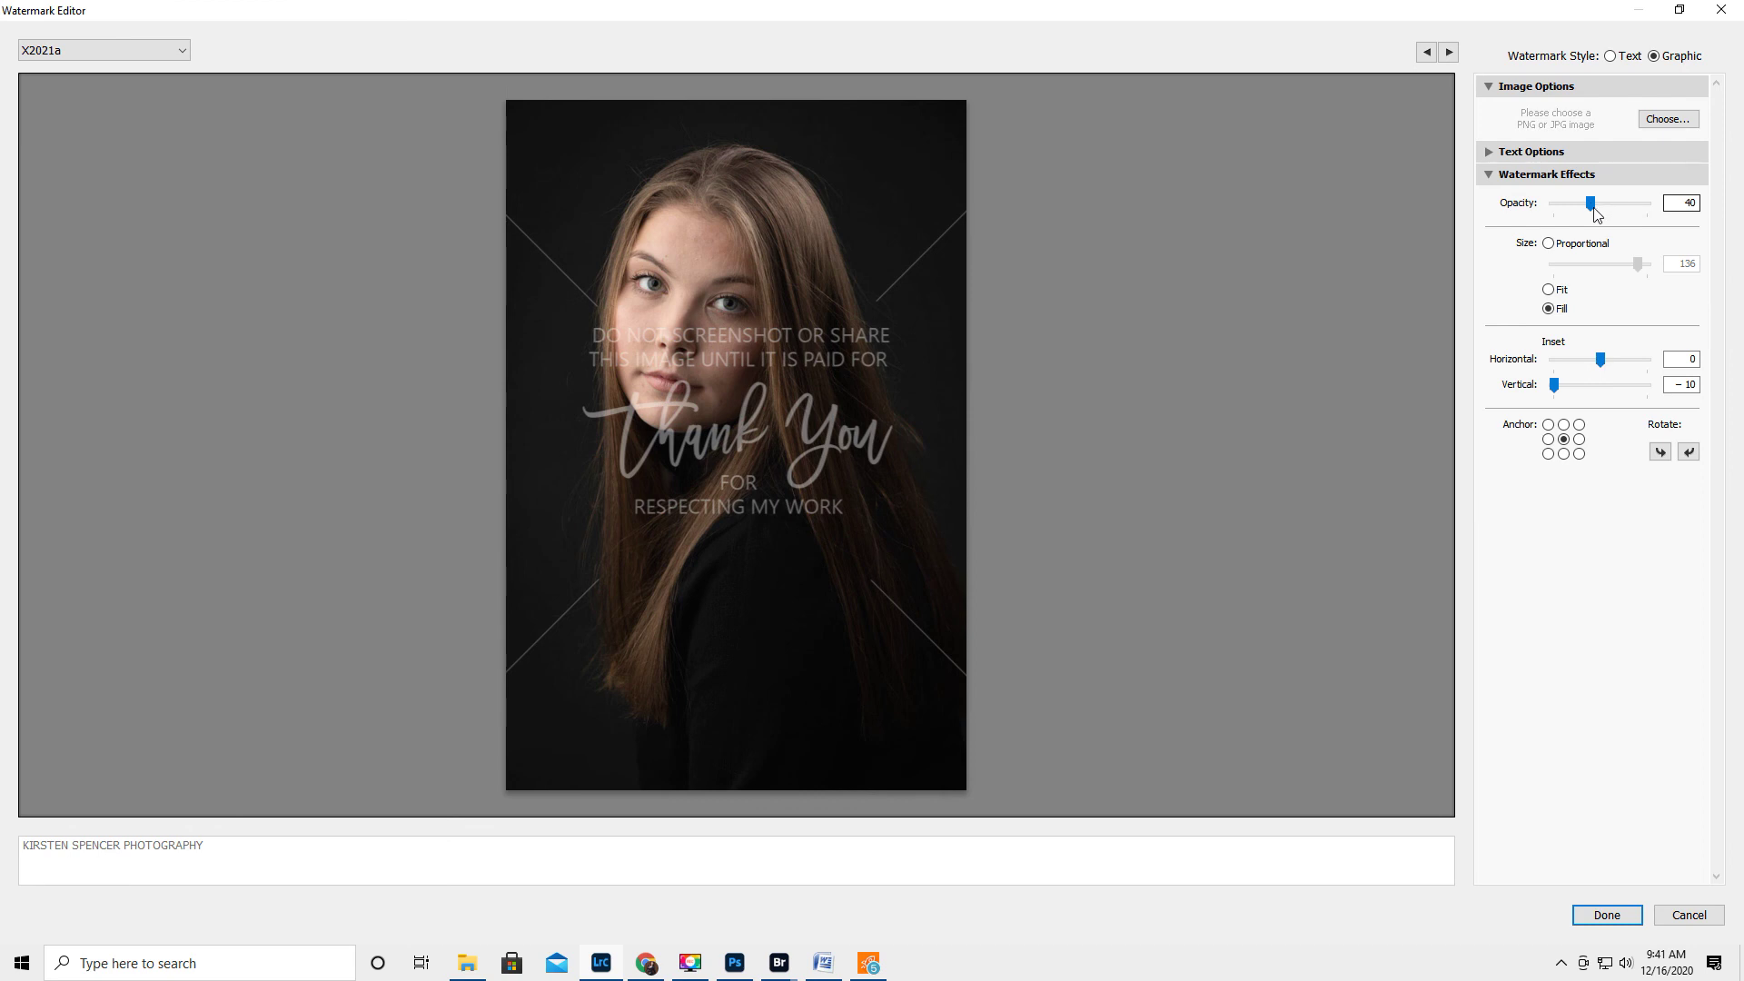
pyautogui.moveTo(1590, 205); pyautogui.dragTo(1583, 203)
pyautogui.click(1583, 204)
pyautogui.press('Left')
pyautogui.press('Left')
pyautogui.press('Left')
pyautogui.press('Left')
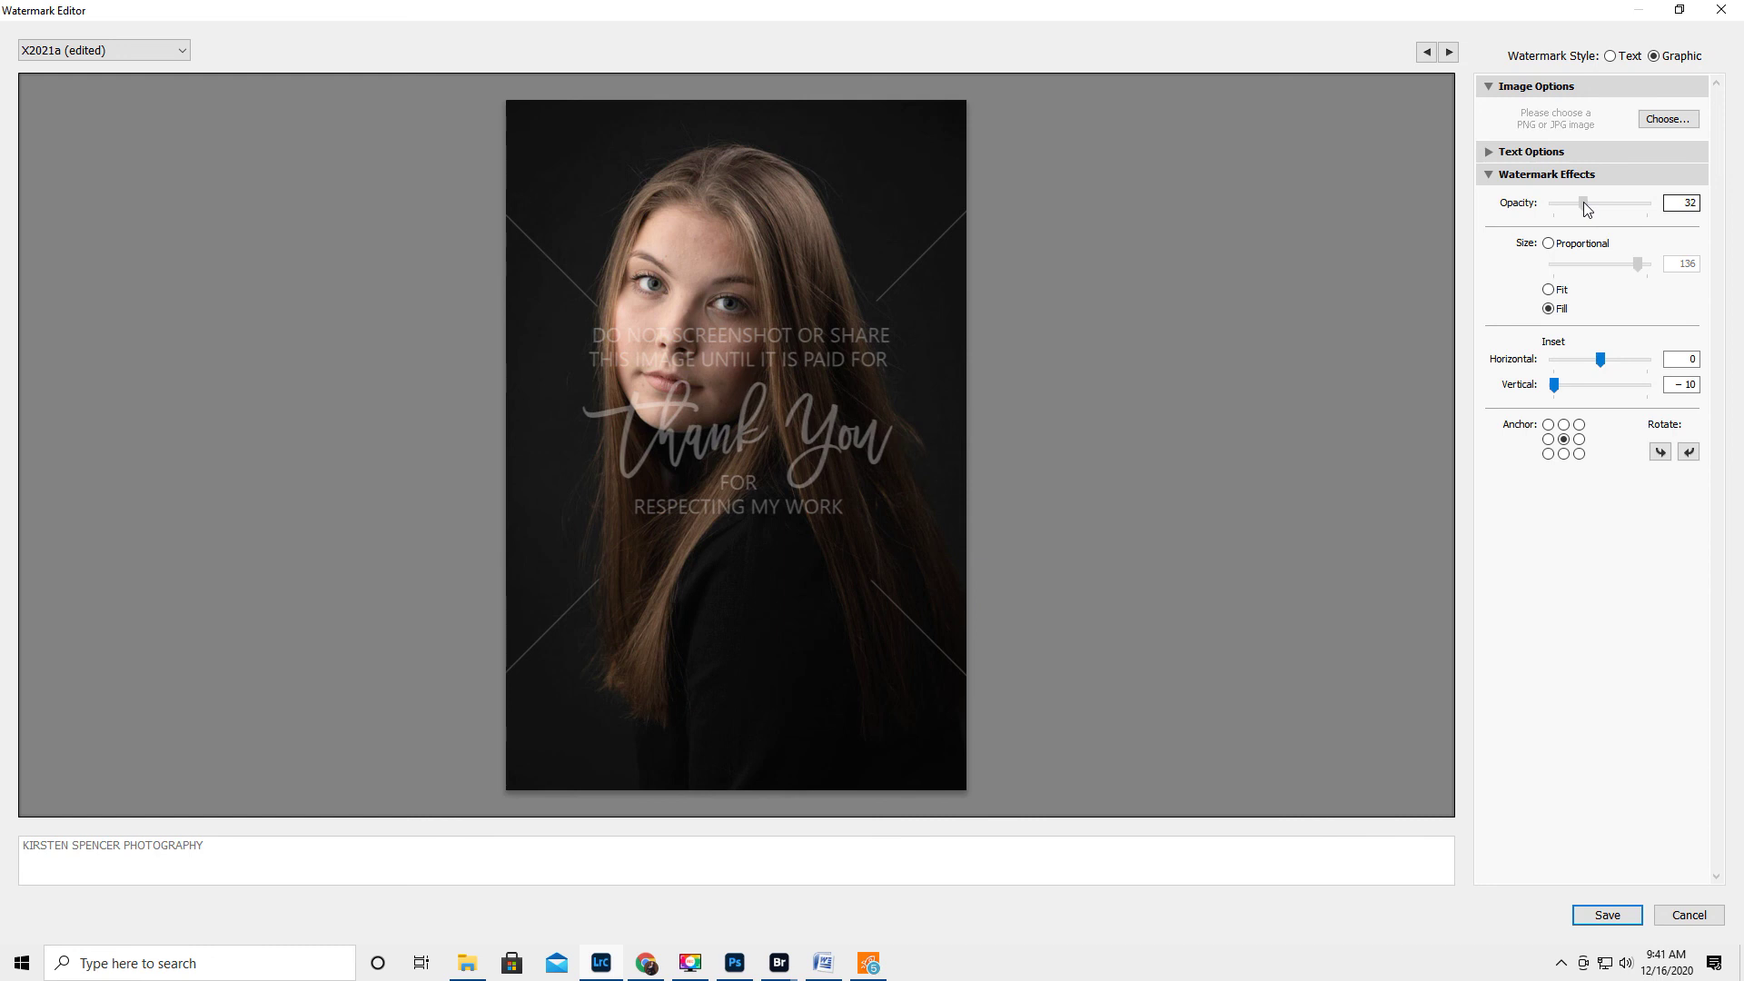
pyautogui.click(1584, 205)
# - Save the 32% opacity watermark as a new preset named 2021X
pyautogui.click(1601, 910)
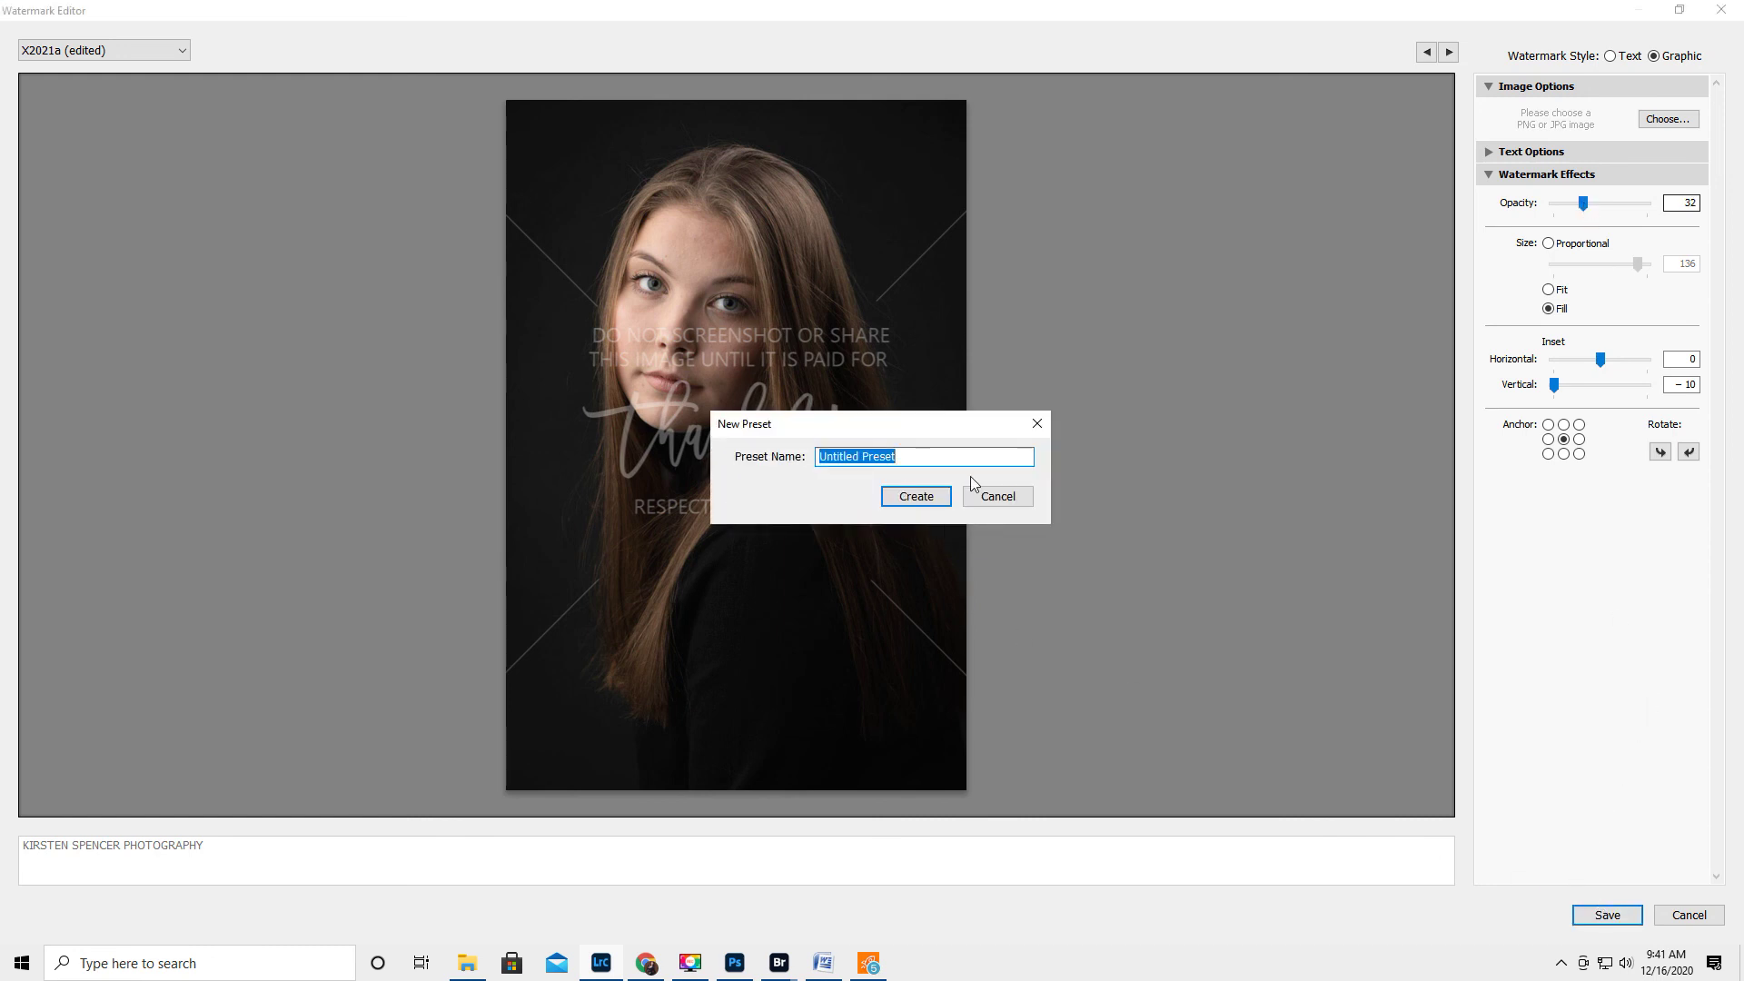
pyautogui.write('2021')
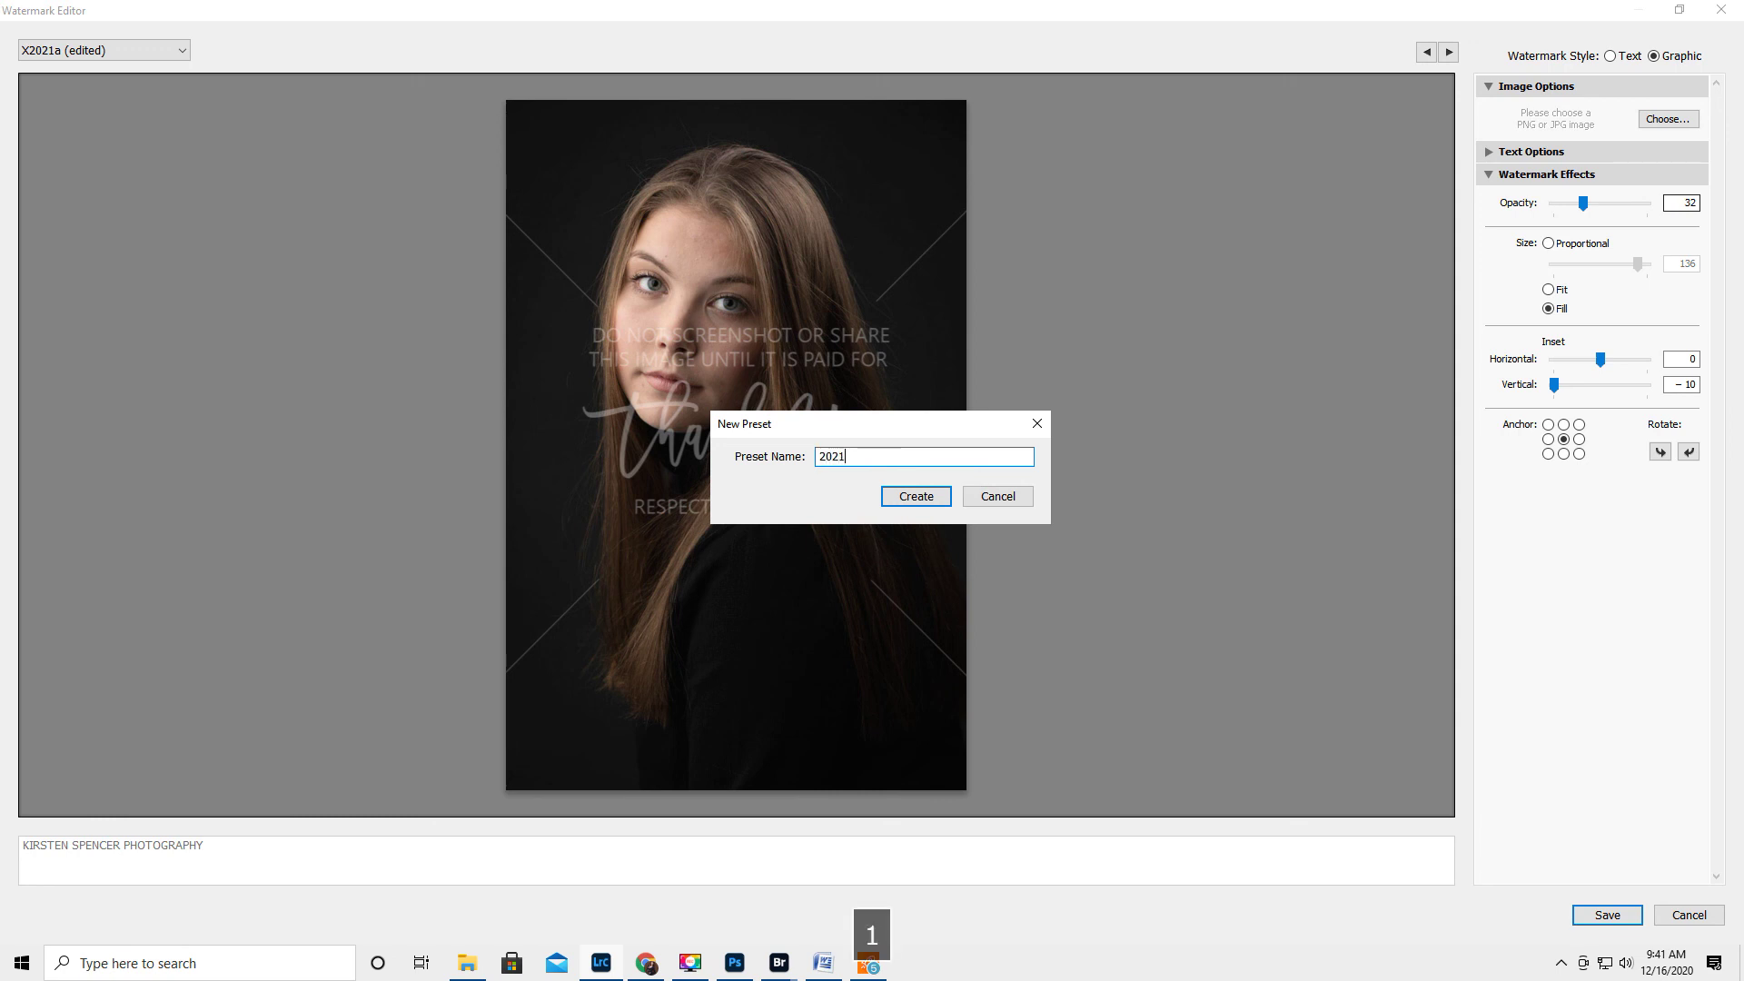
pyautogui.write('X')
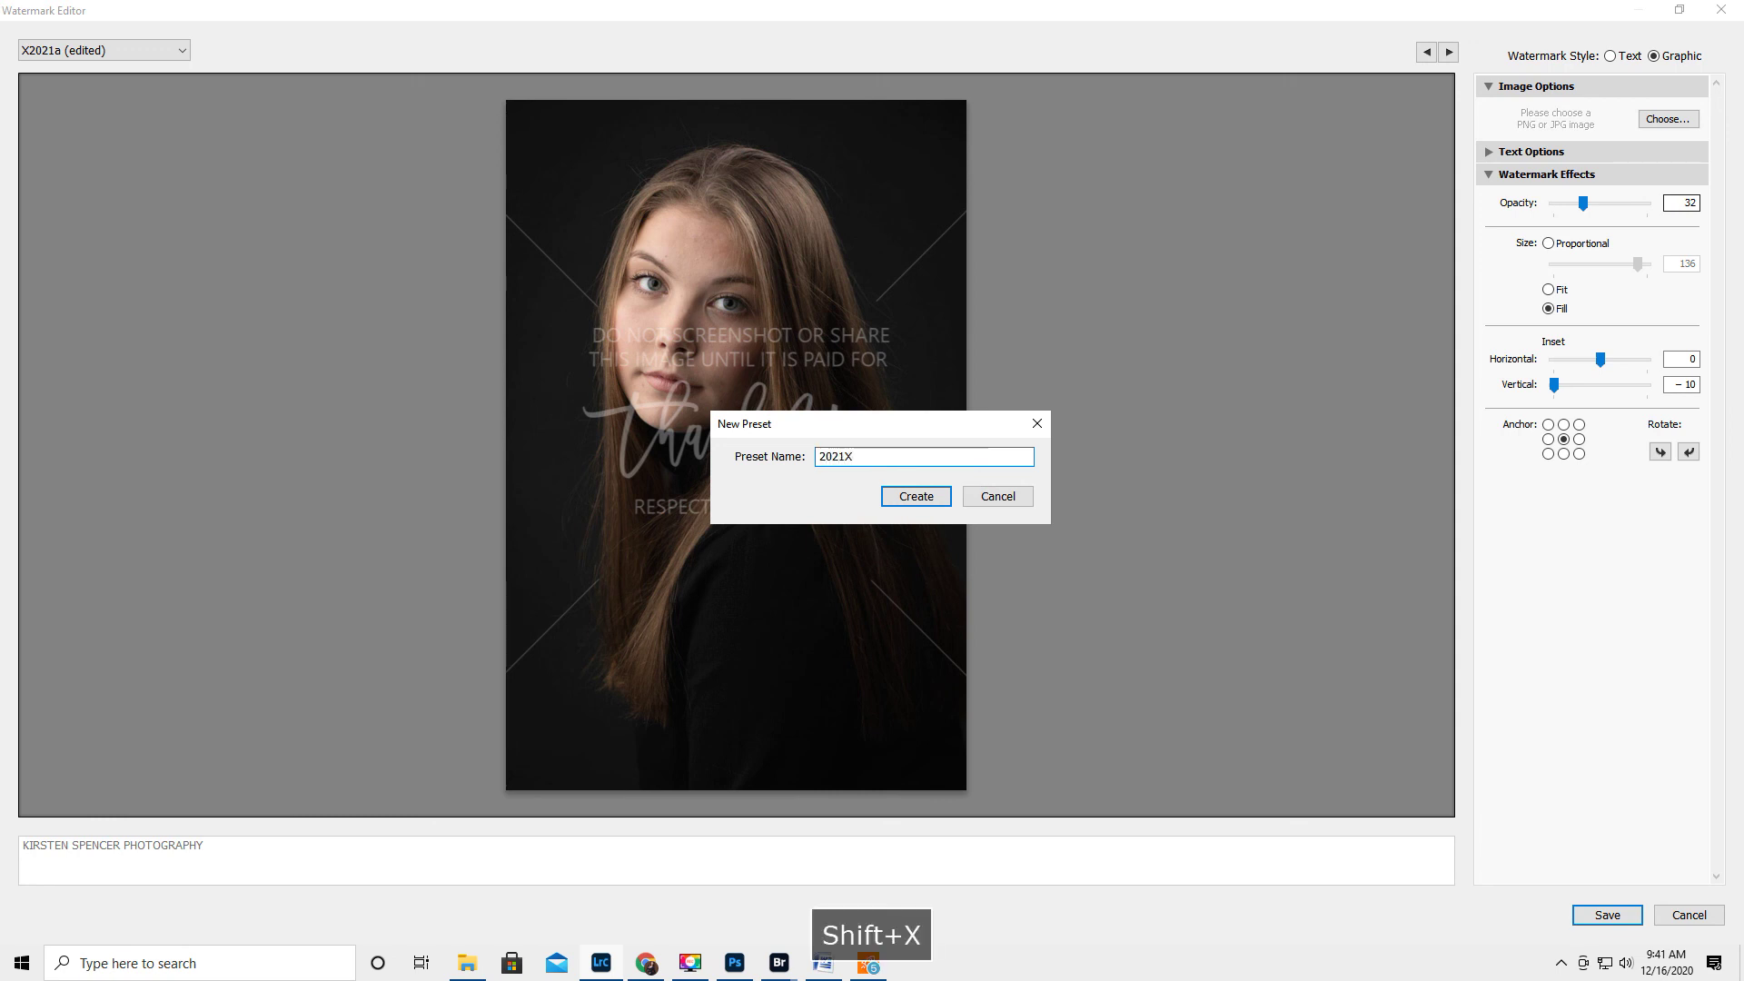
pyautogui.click(913, 498)
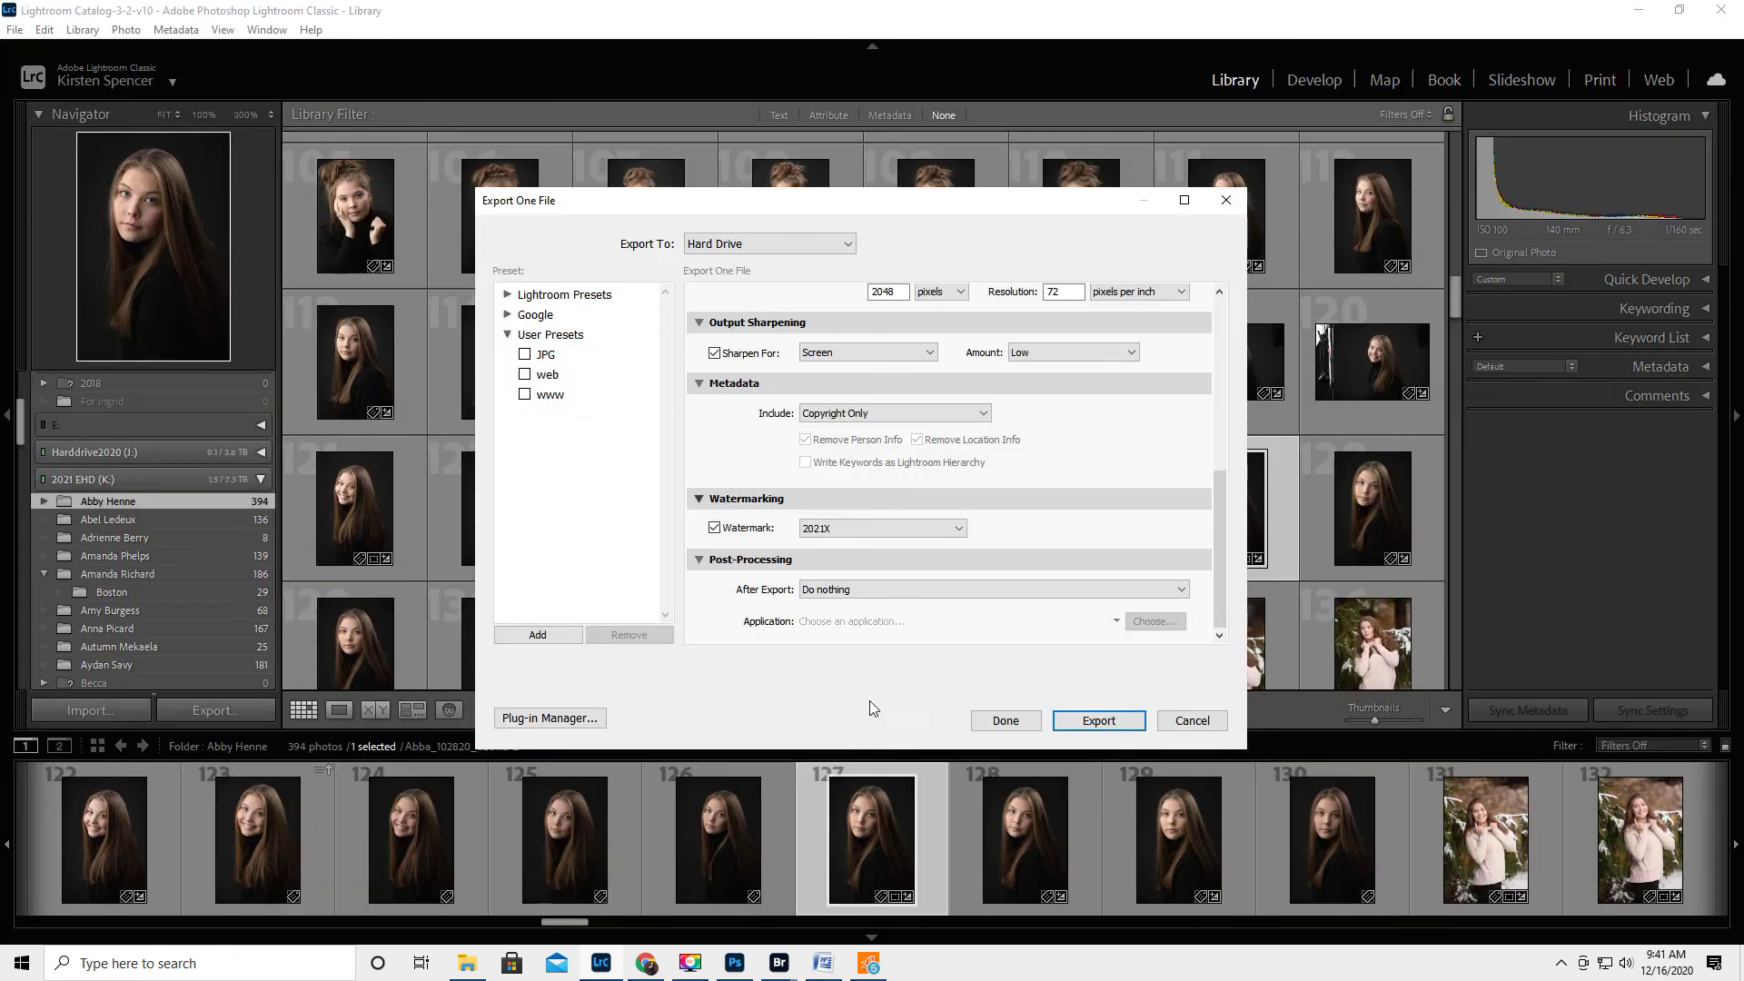
pyautogui.click(1107, 722)
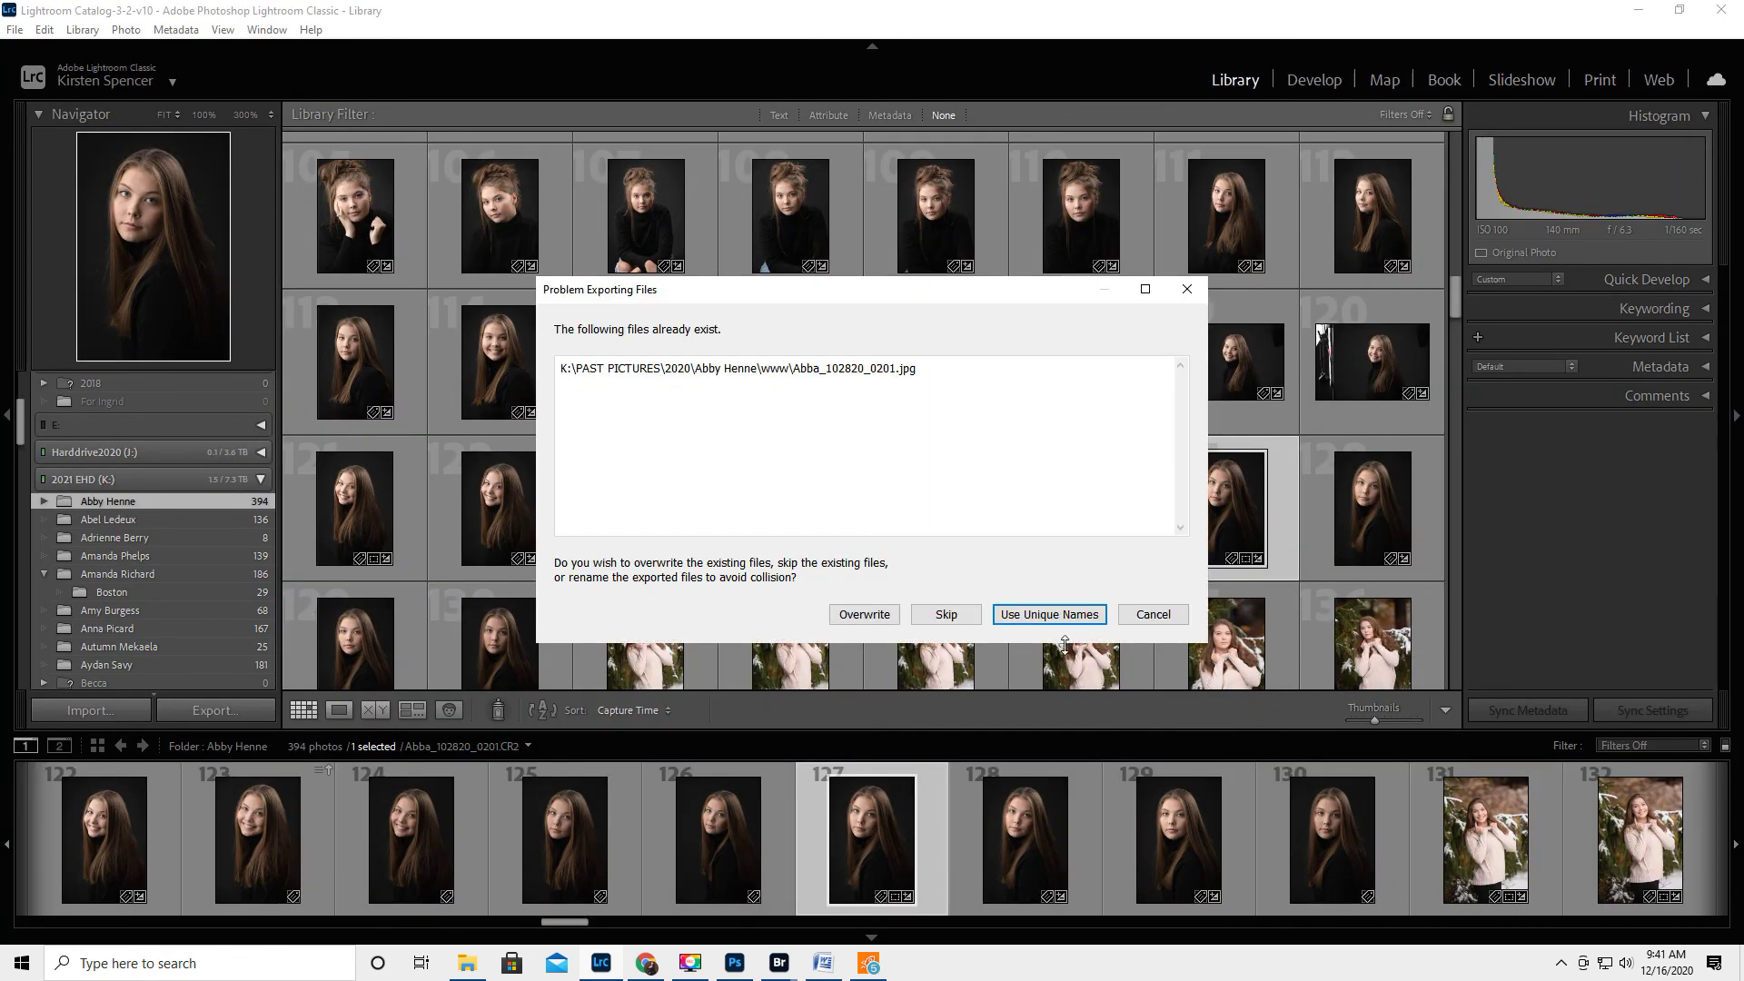
pyautogui.click(863, 615)
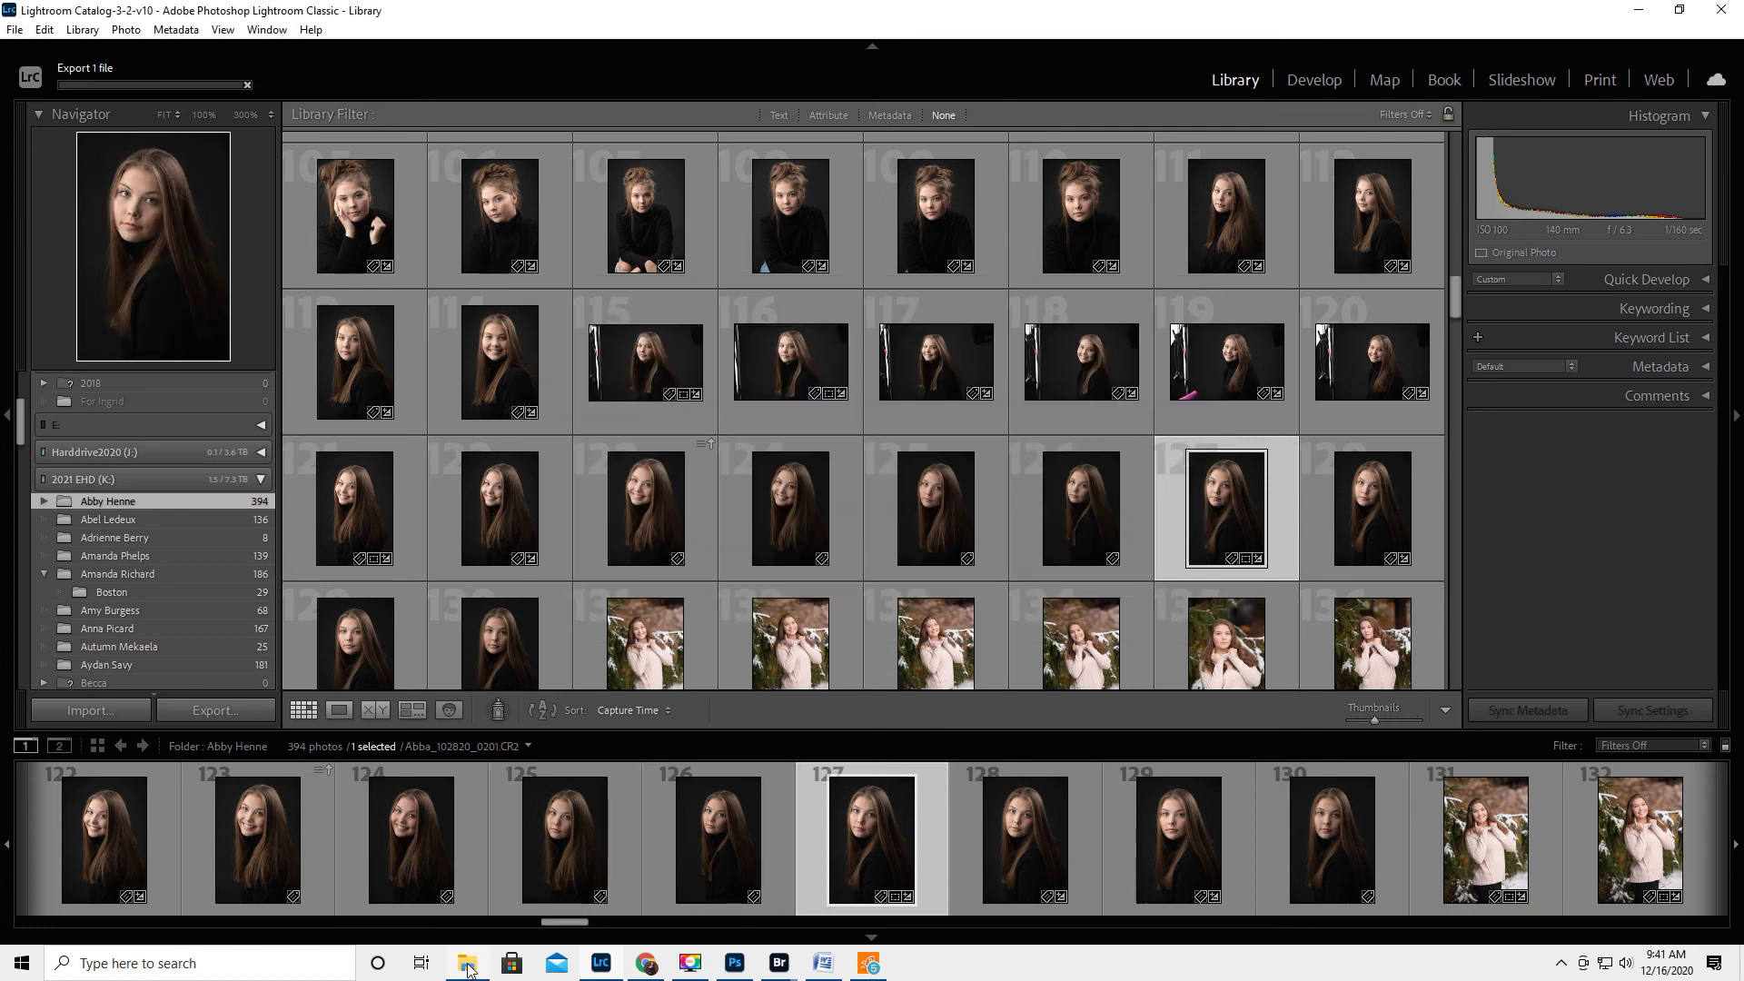
pyautogui.moveTo(473, 968)
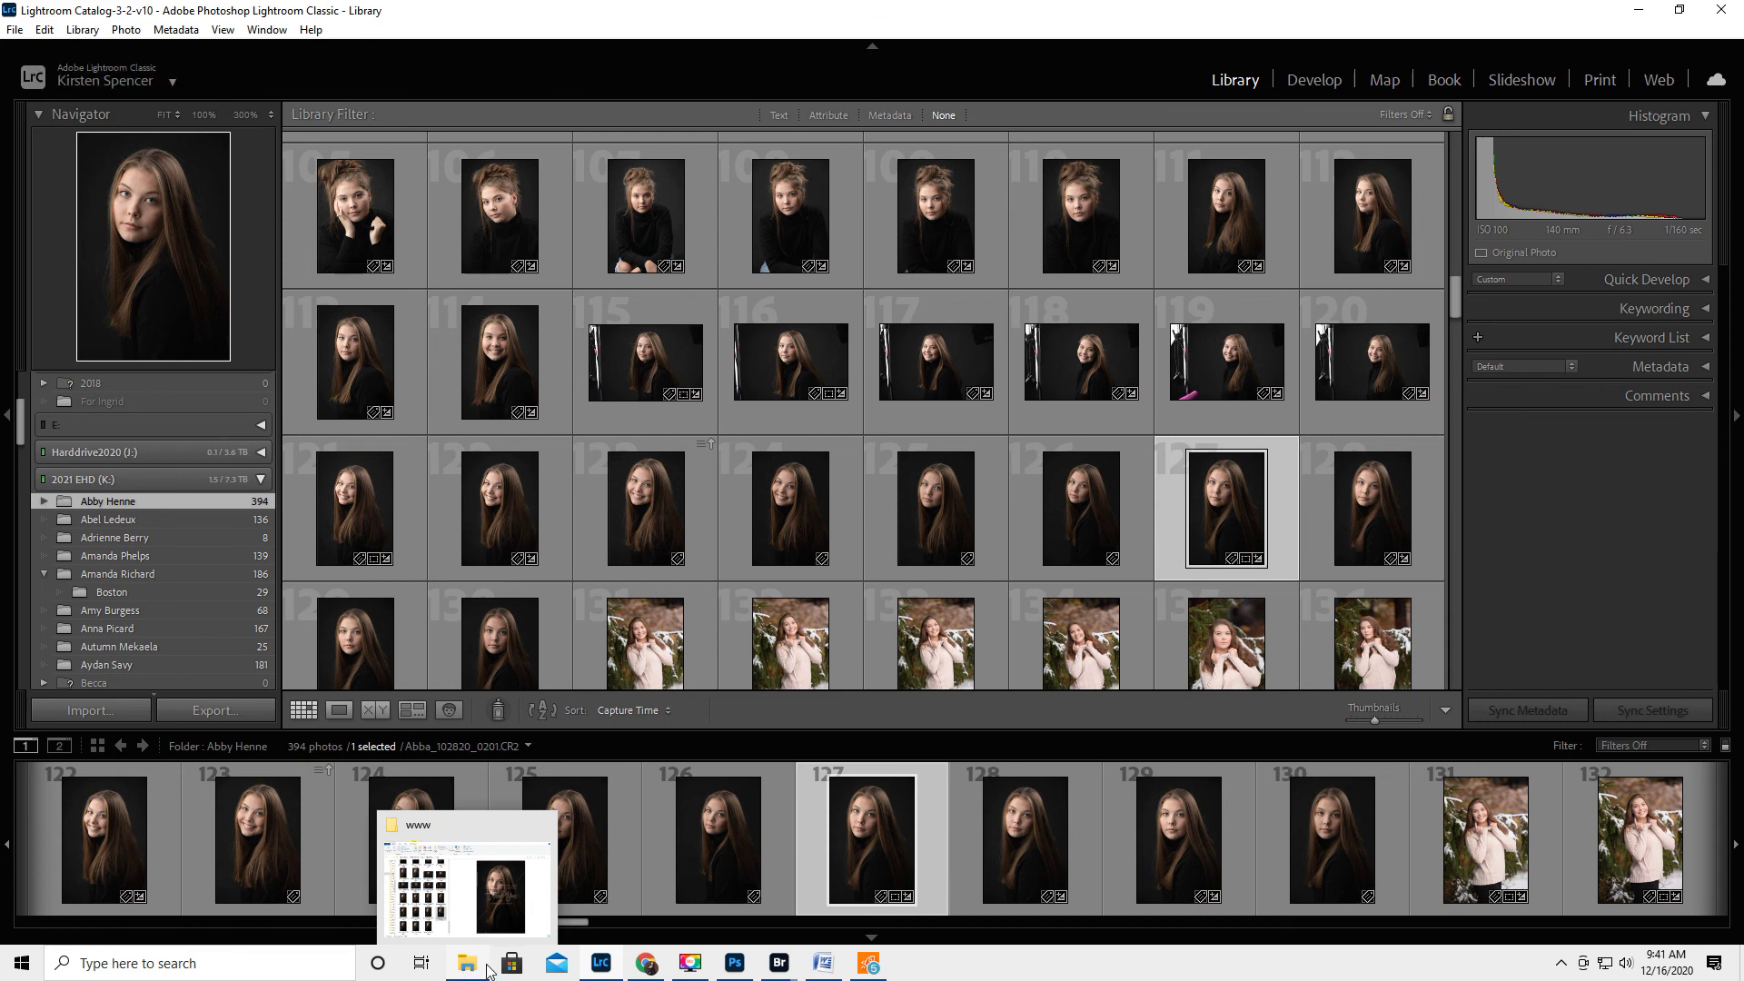
# - Preview Abba_102820_0201.jpg in the www folder to confirm the fainter Thank You watermark, then close Explorer and minimize Lightroom
pyautogui.click(471, 969)
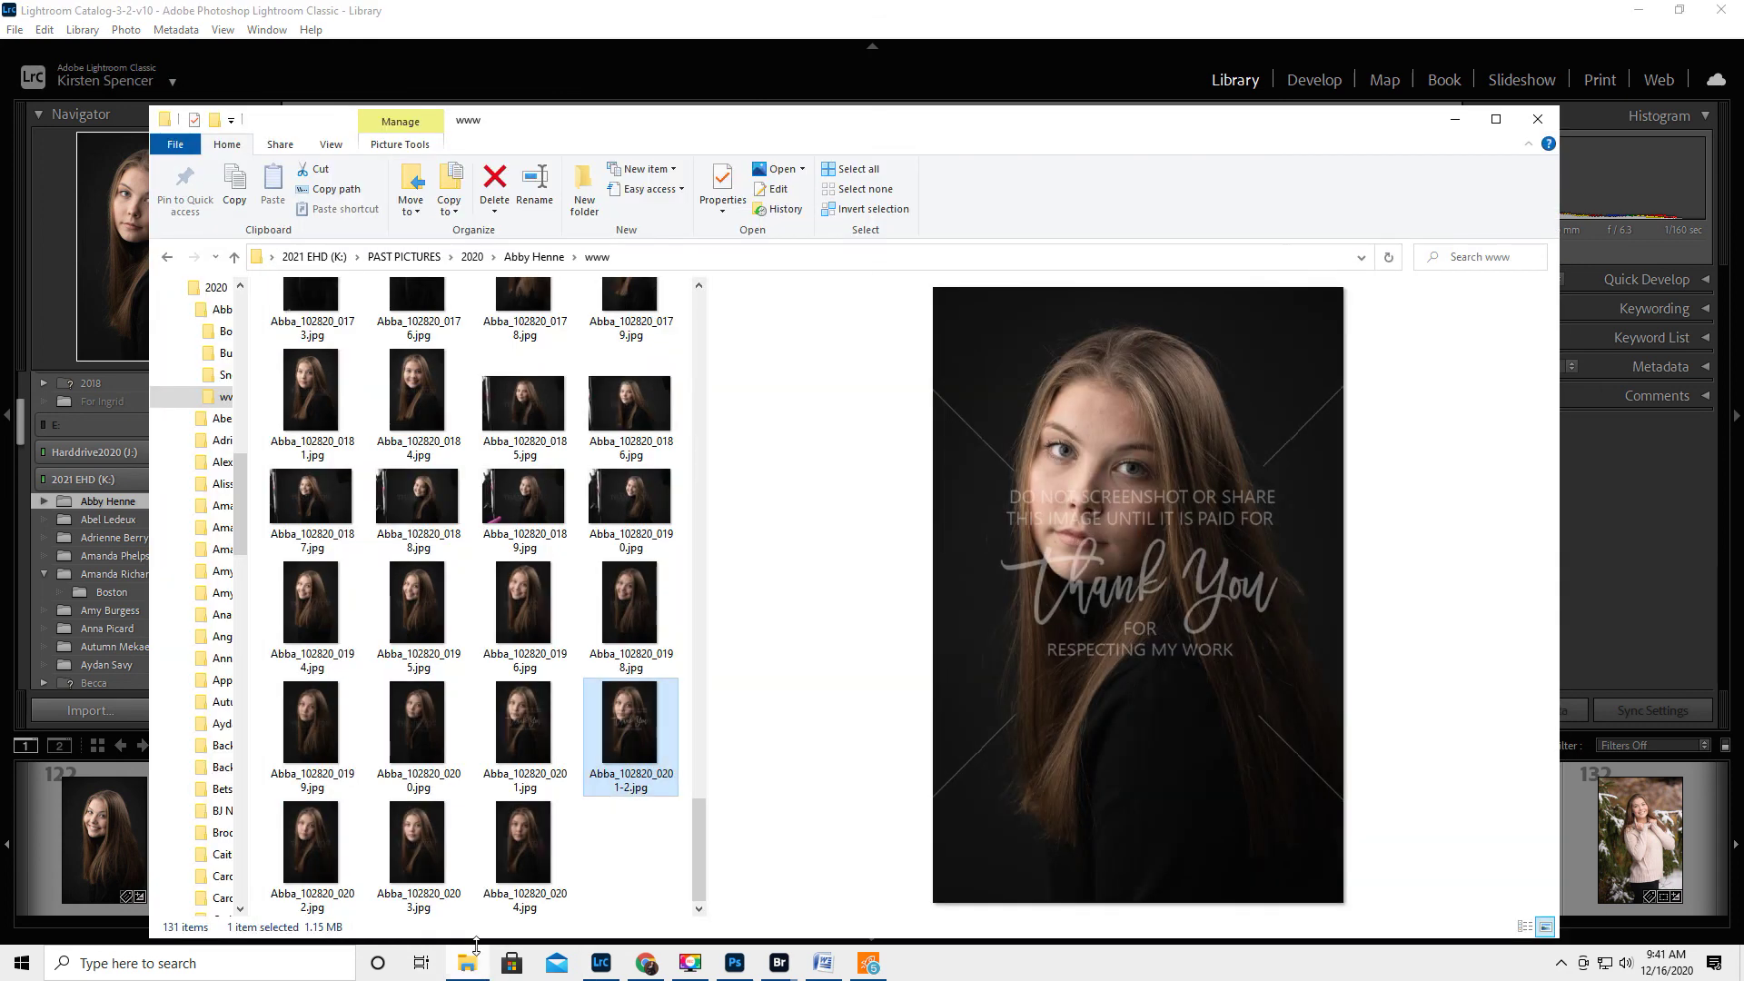
pyautogui.click(516, 721)
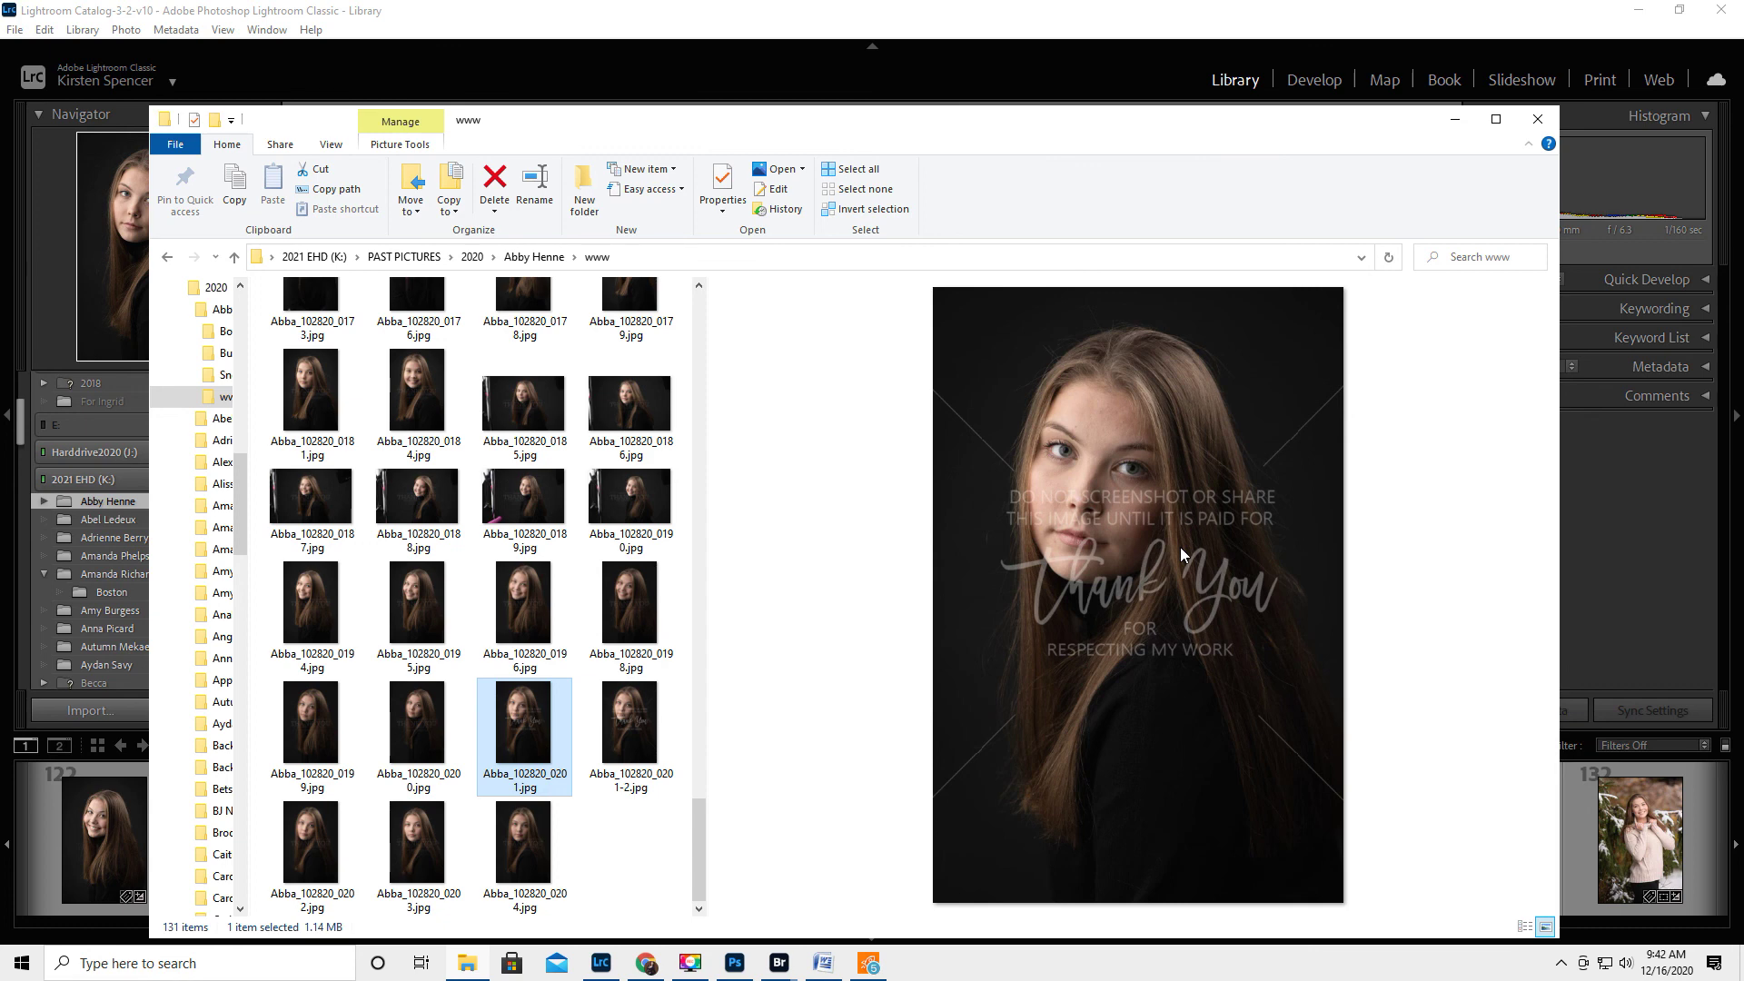
pyautogui.click(1457, 120)
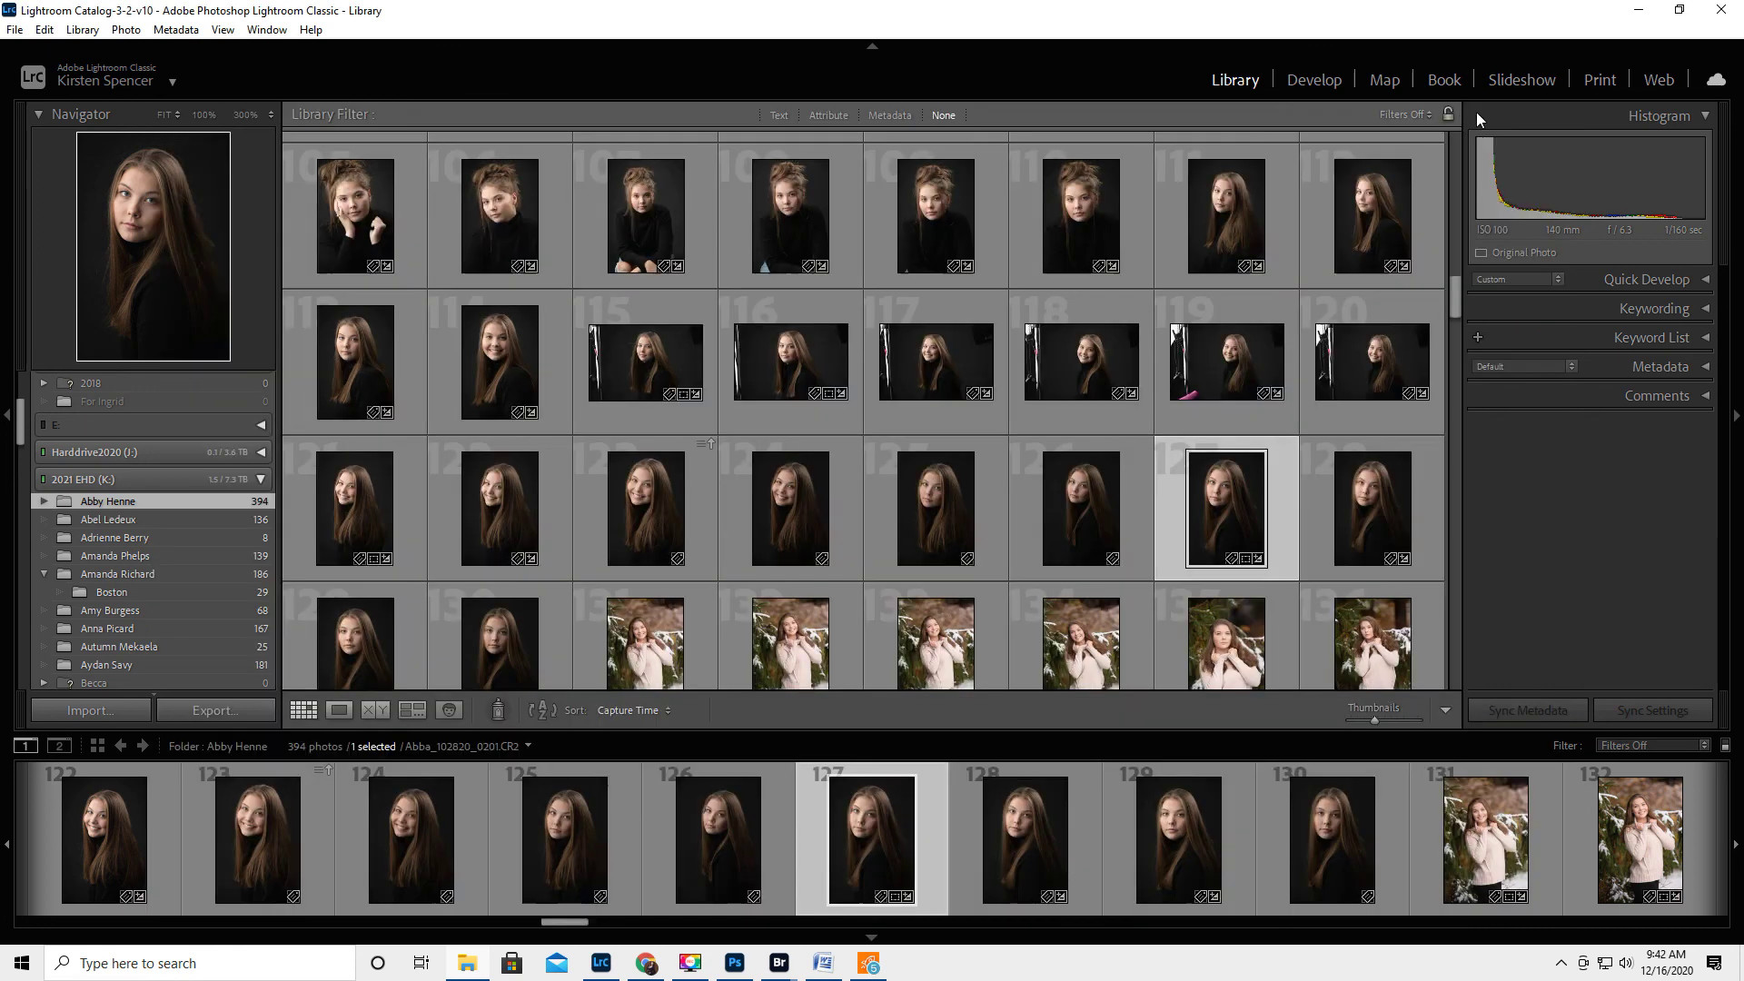
pyautogui.click(1638, 10)
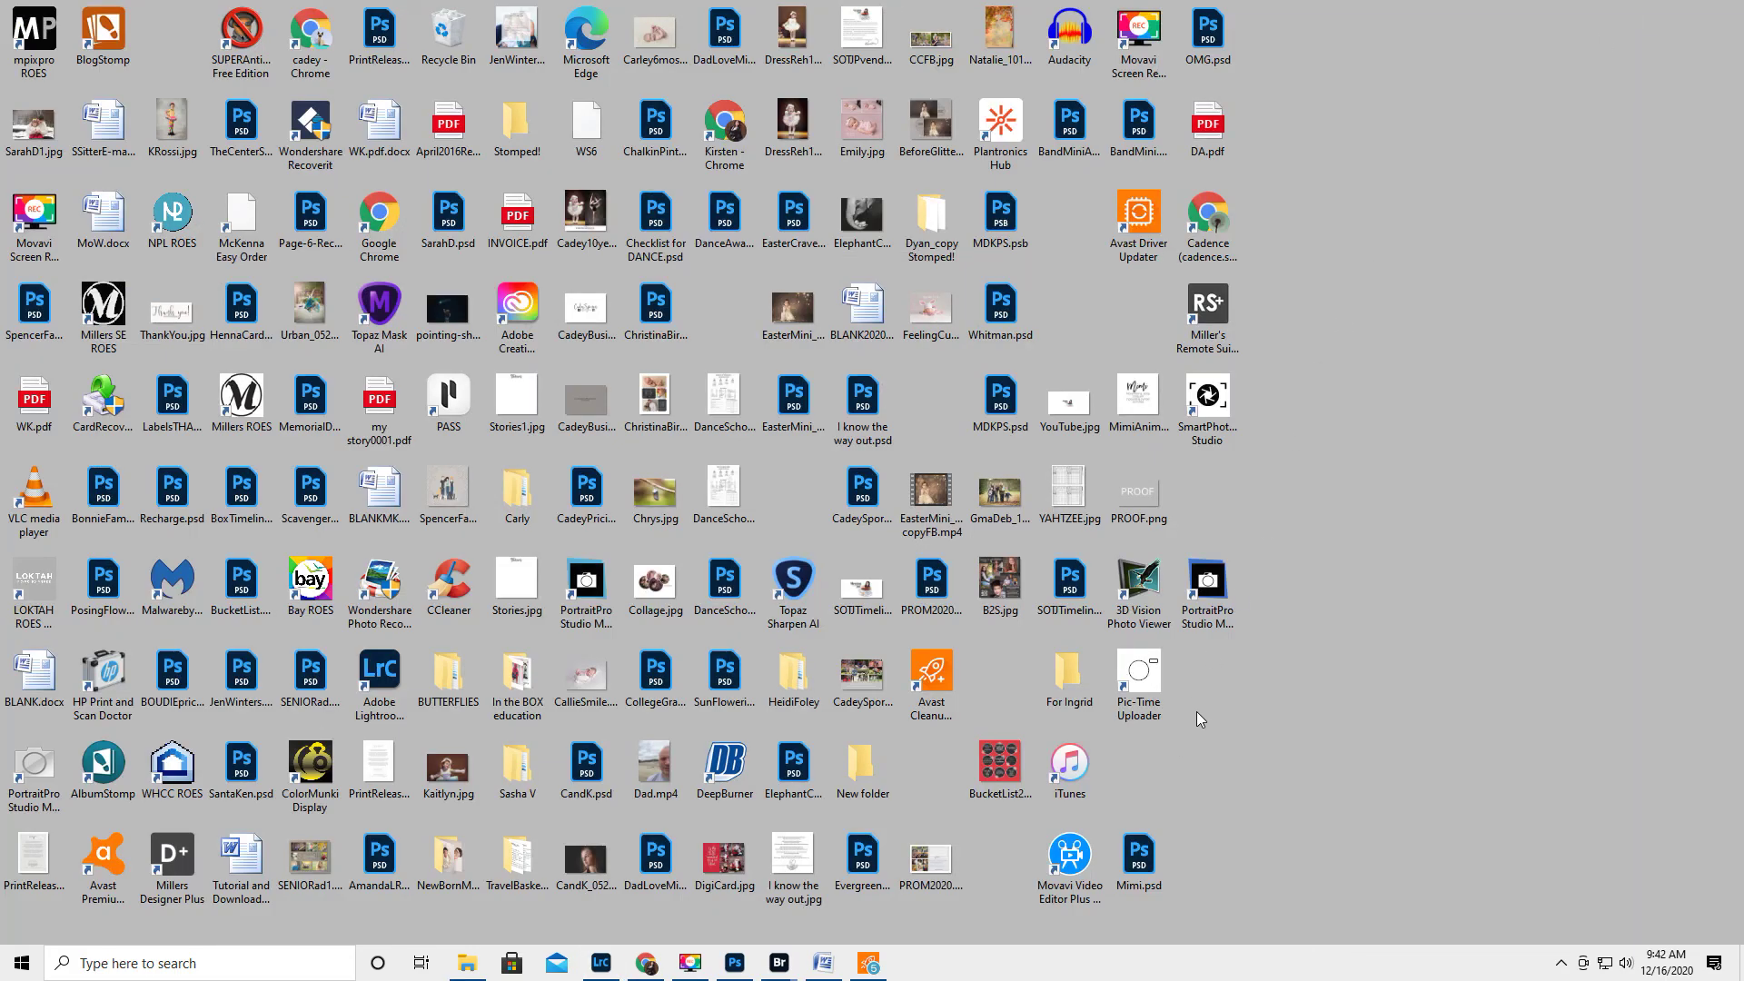